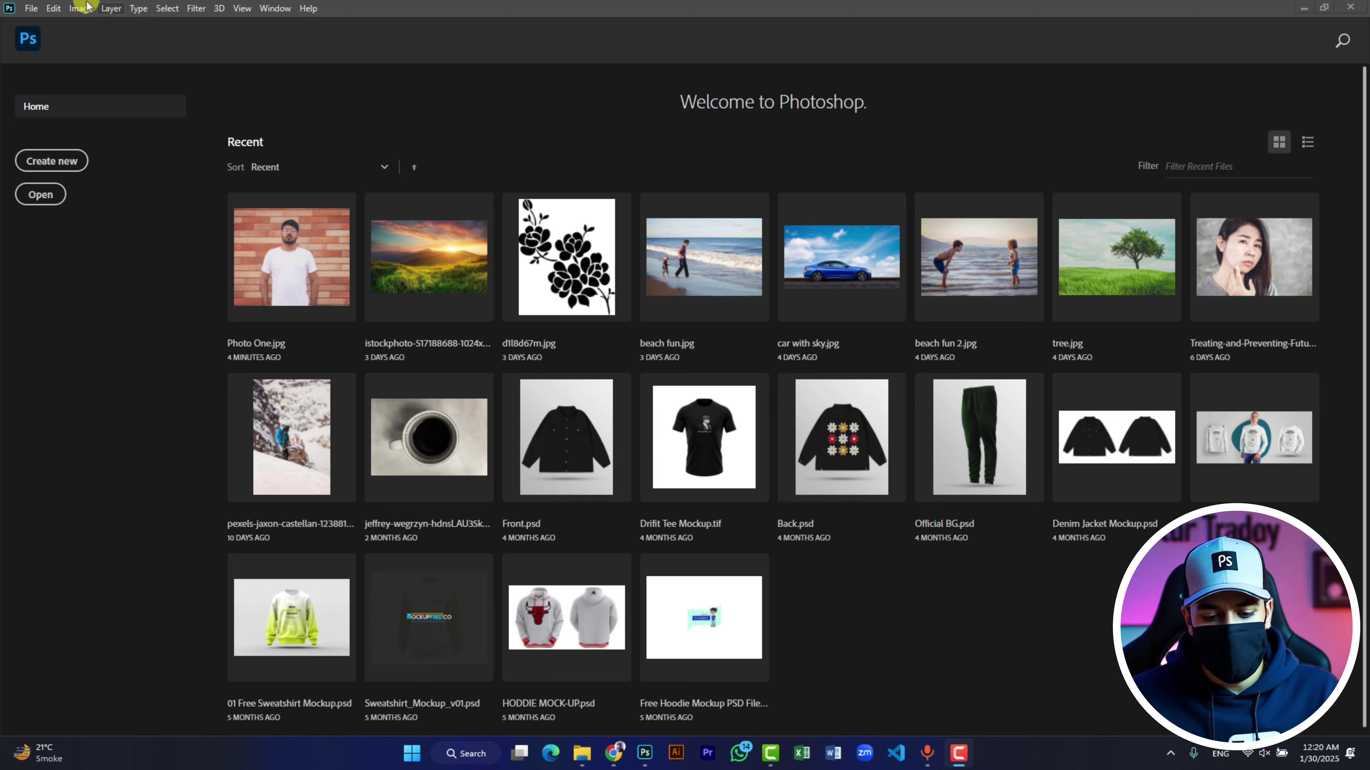
Create a new 1044 x 772 px document at 72 pixels/inch with a white background
left_click(30, 8)
left_click(32, 25)
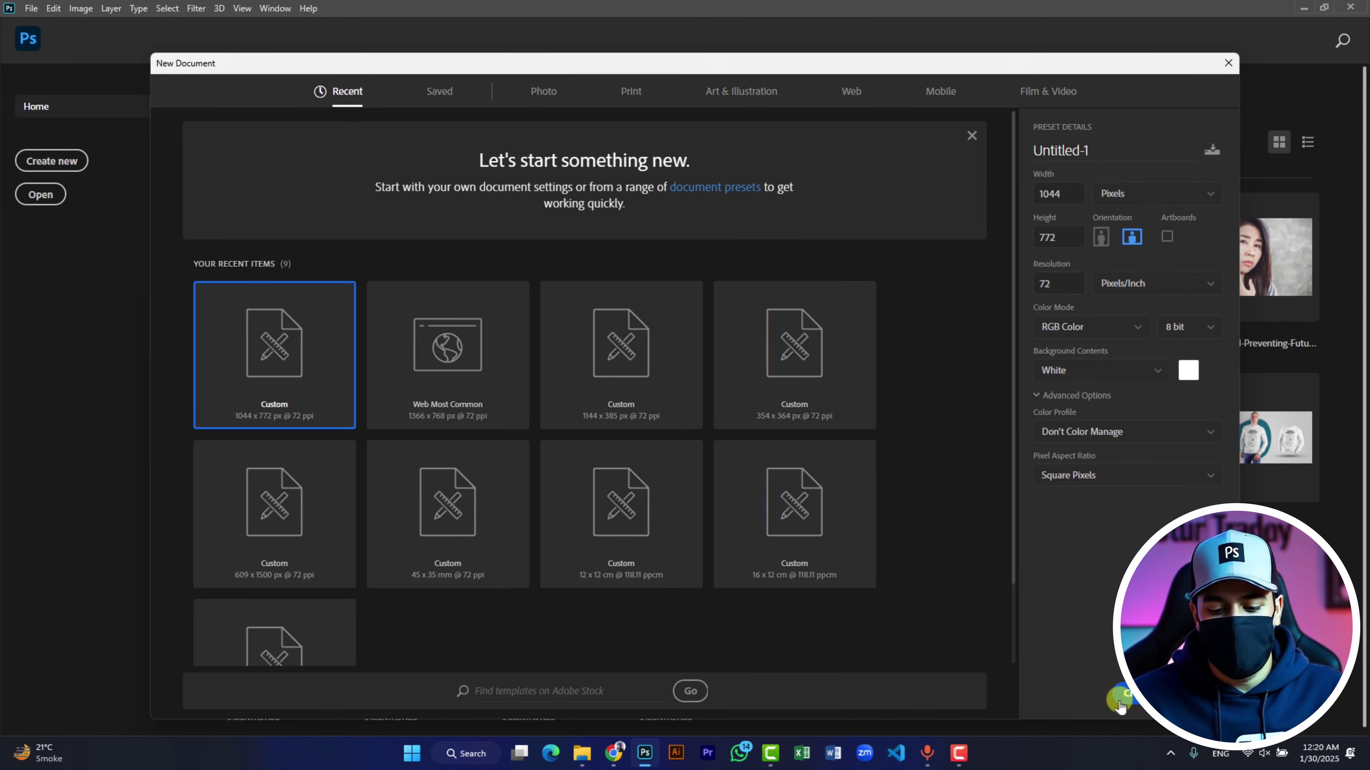
left_click(1120, 701)
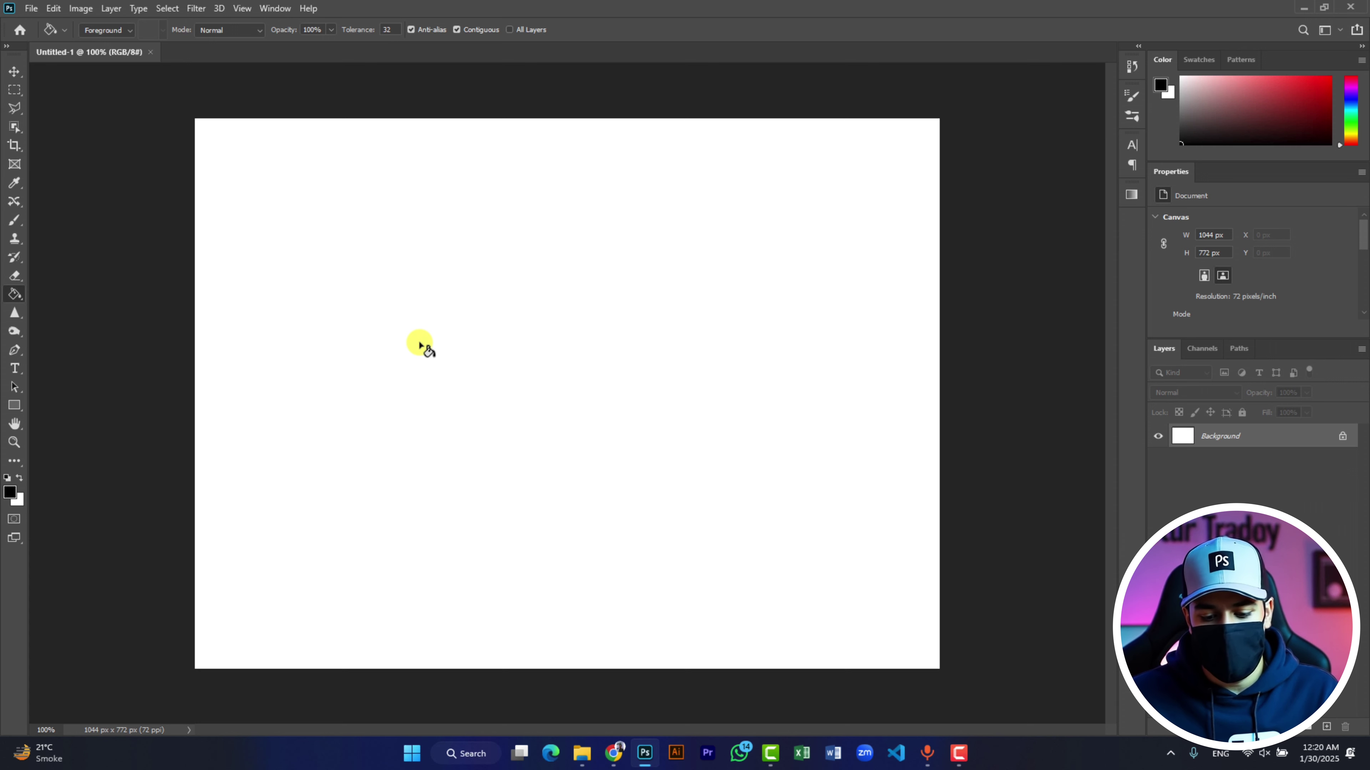
Switch to the browser to look through the free tree brushes on Brusheezy, and check the folder of downloaded brush files in File Explorer
left_click(608, 745)
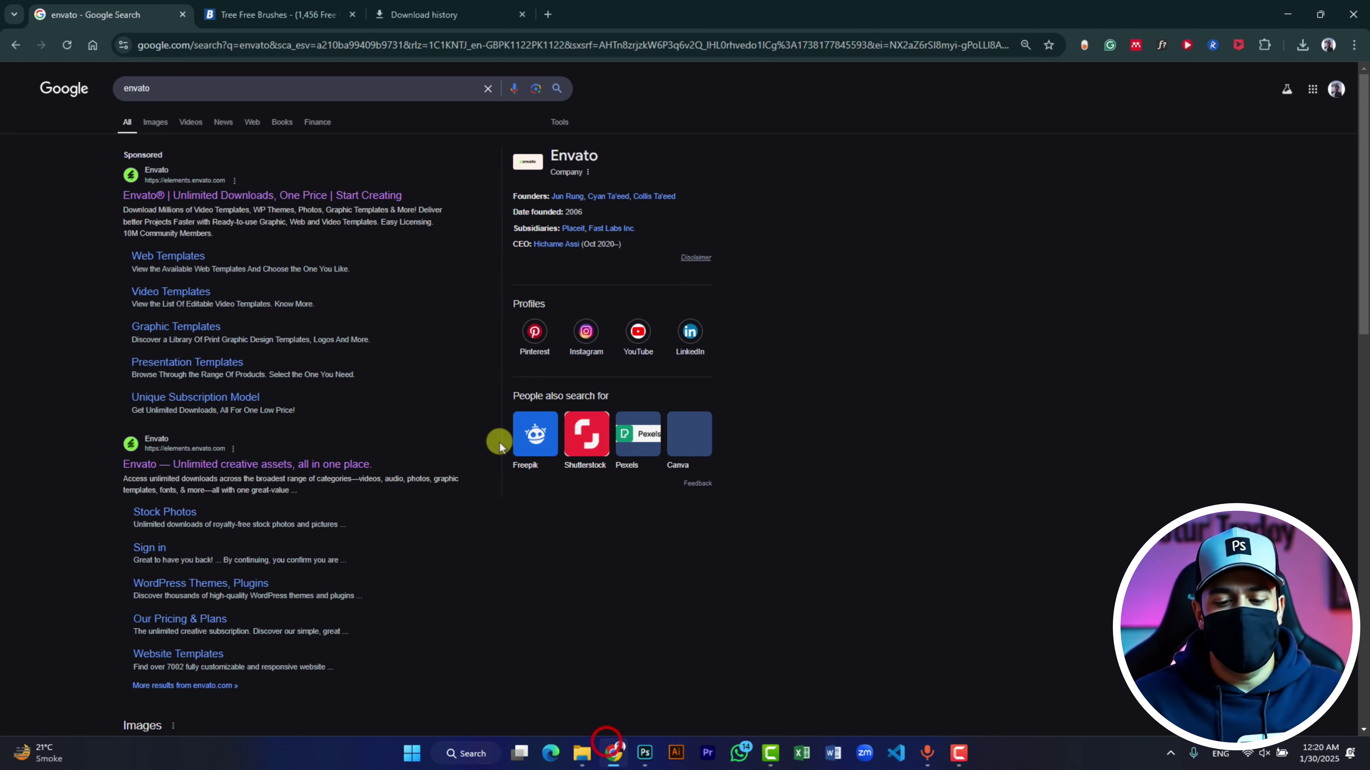
key("alt+Left")
key("alt+Left")
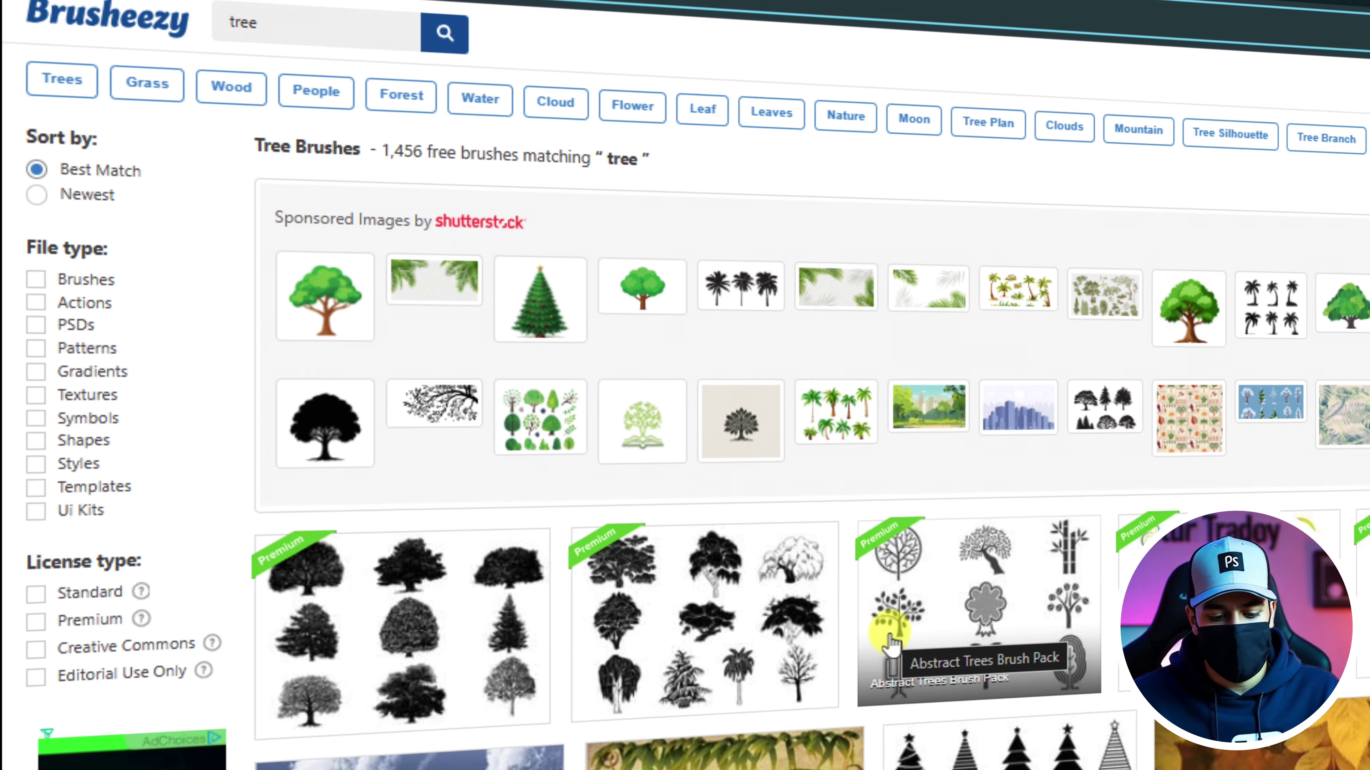
scroll(625, 701, "down", 3)
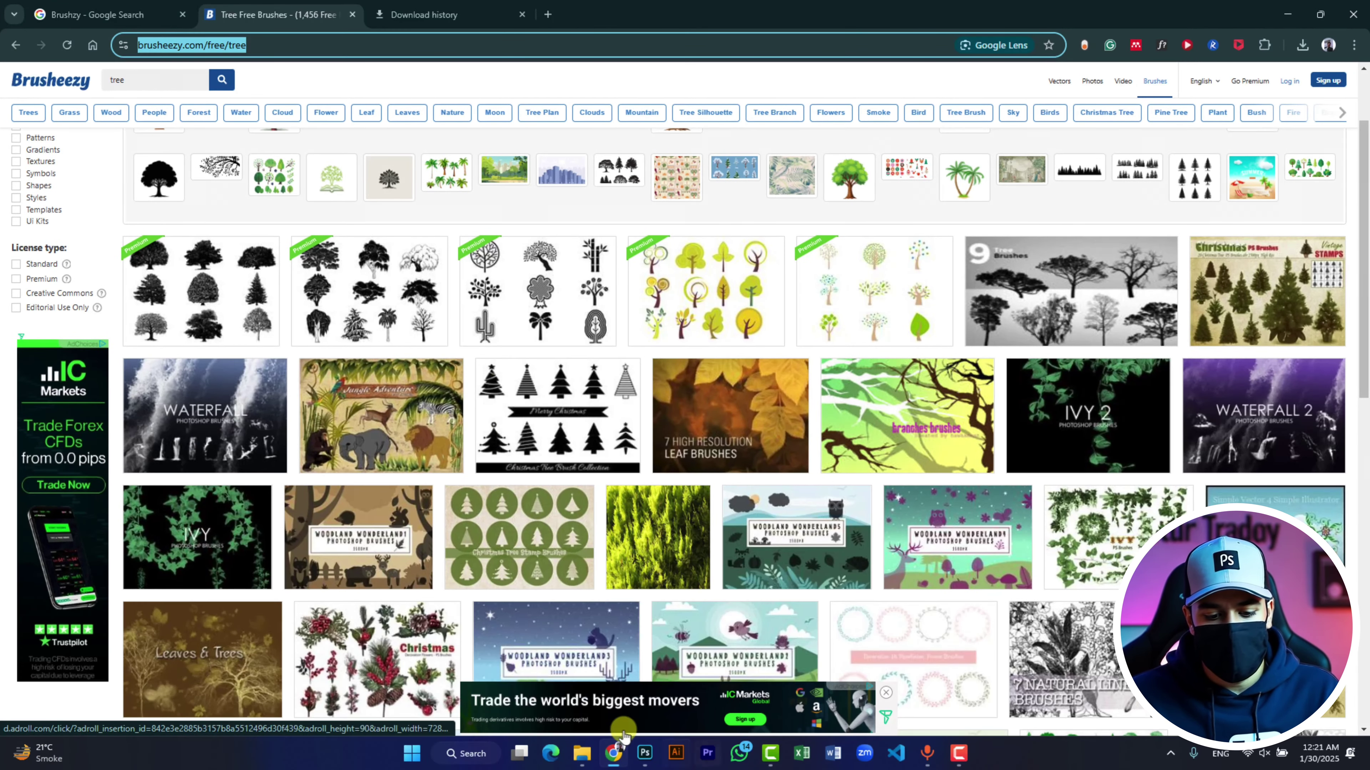
left_click(583, 755)
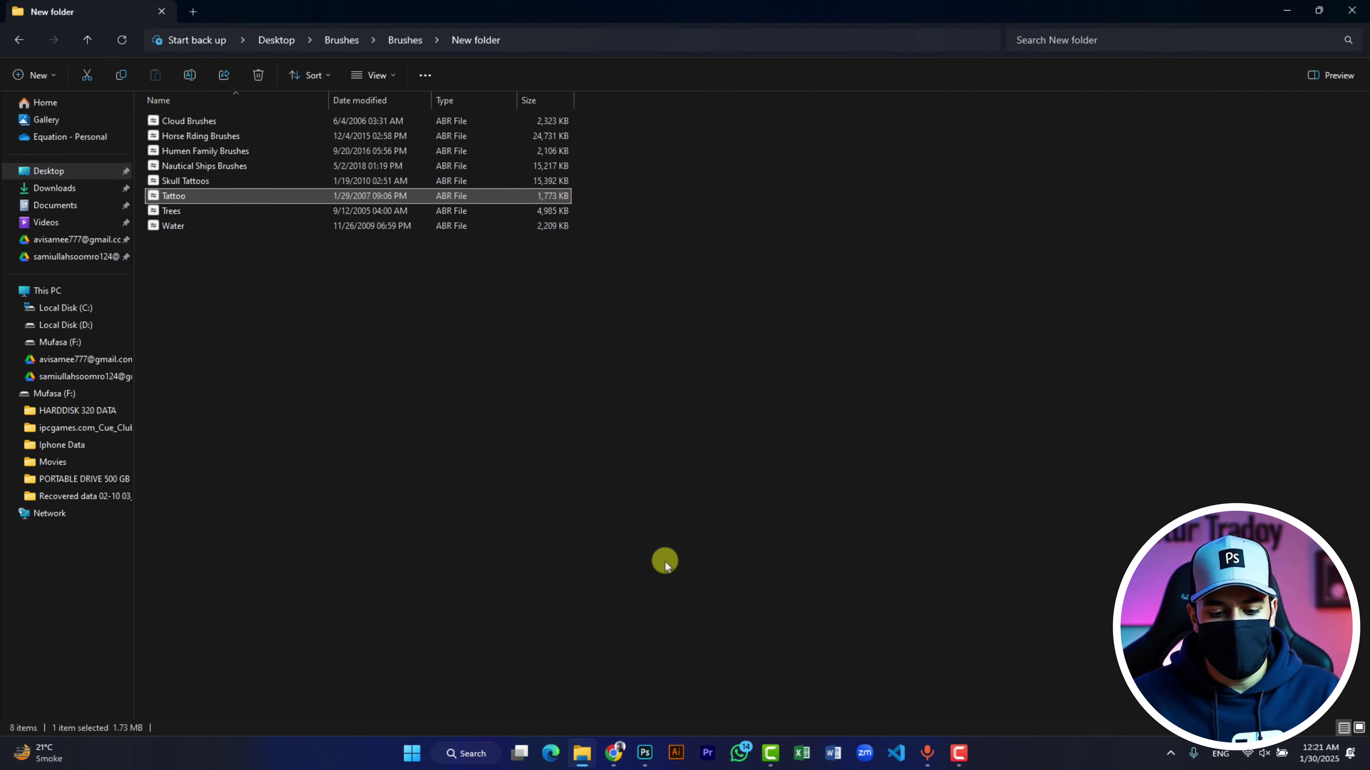
Switch back to Photoshop and show the Brushes panel
left_click(644, 754)
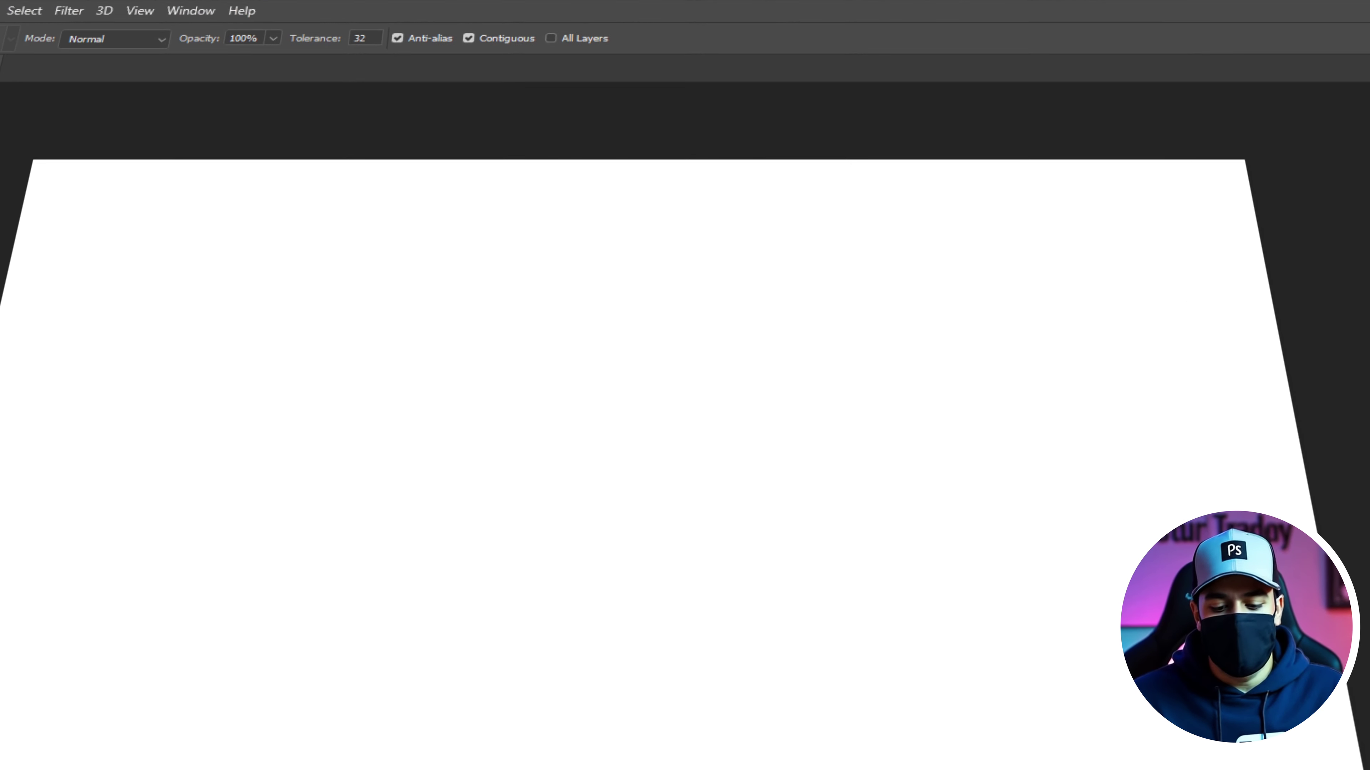
left_click(189, 10)
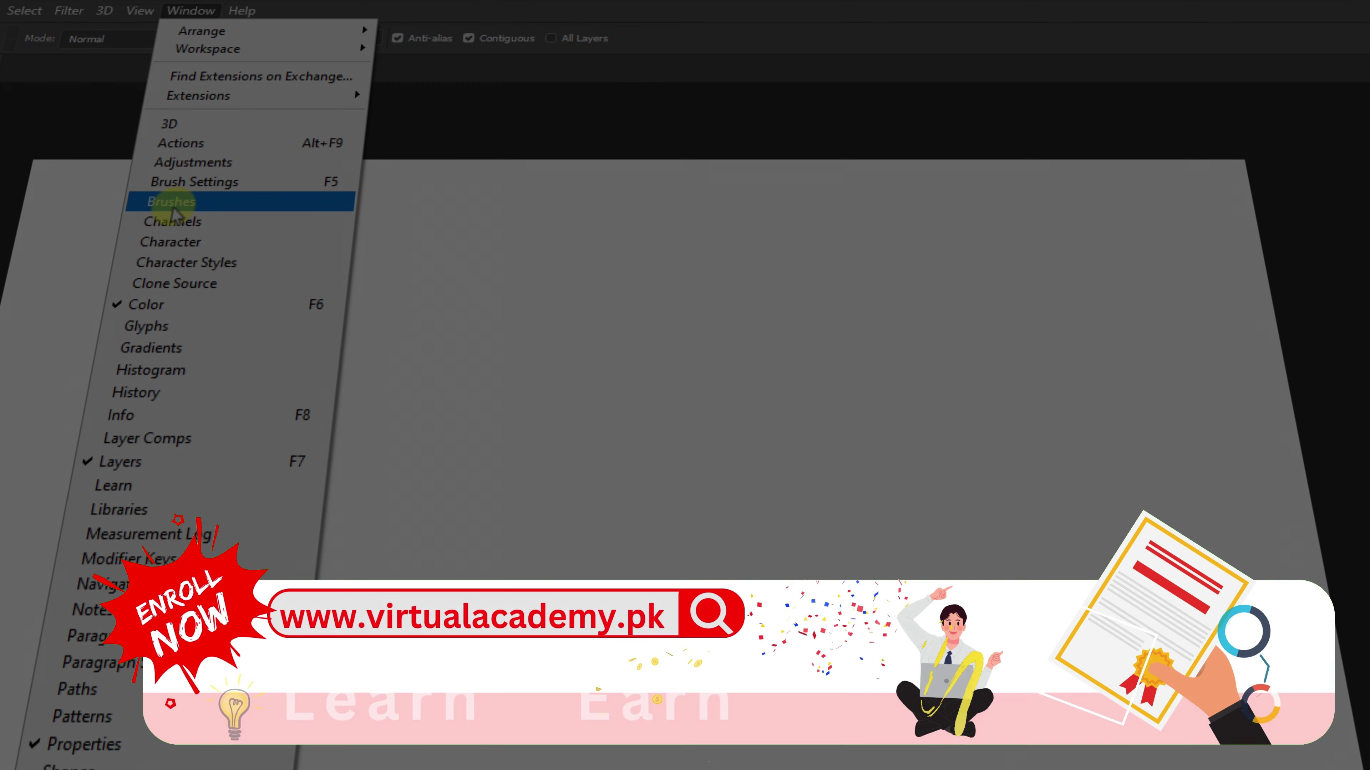
left_click(171, 204)
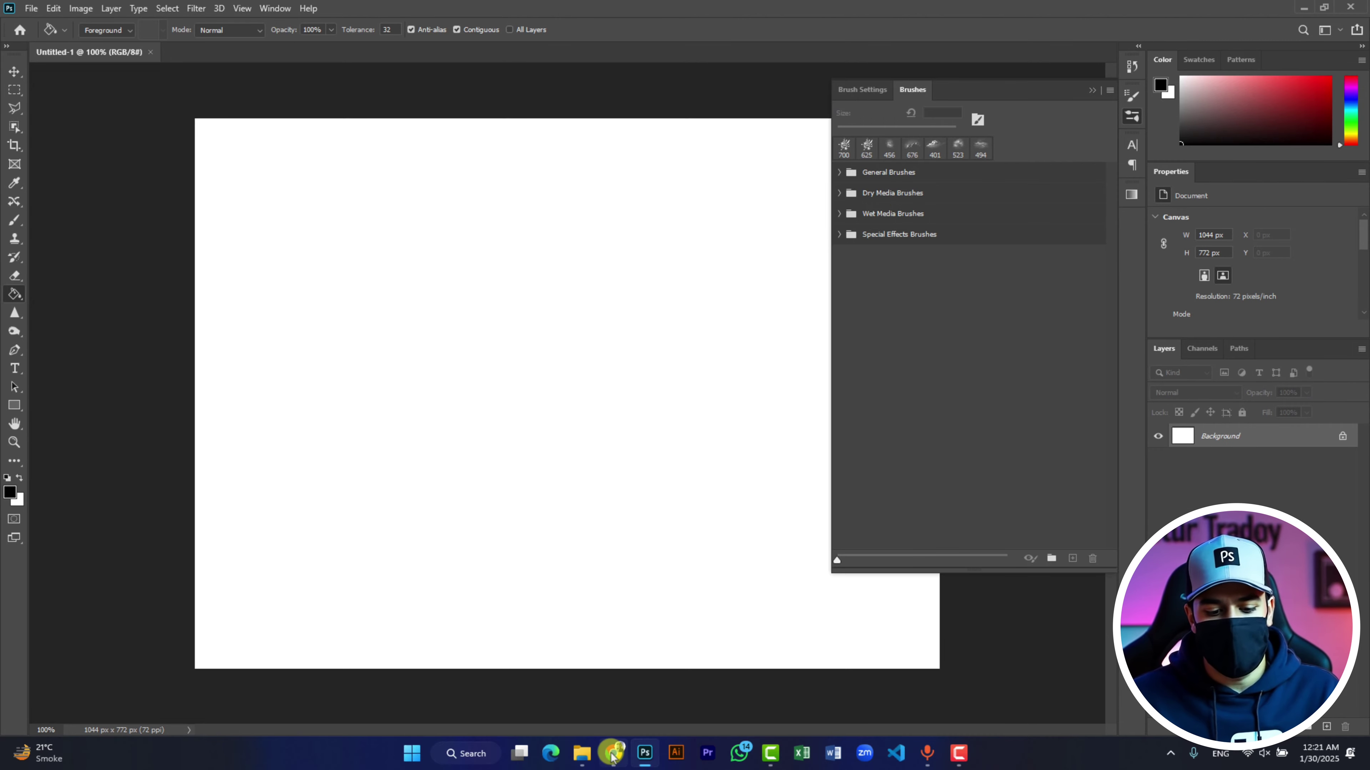
Load the Cloud Brushes and Tattoo ABR files from File Explorer into Photoshop's brush presets
left_click(588, 760)
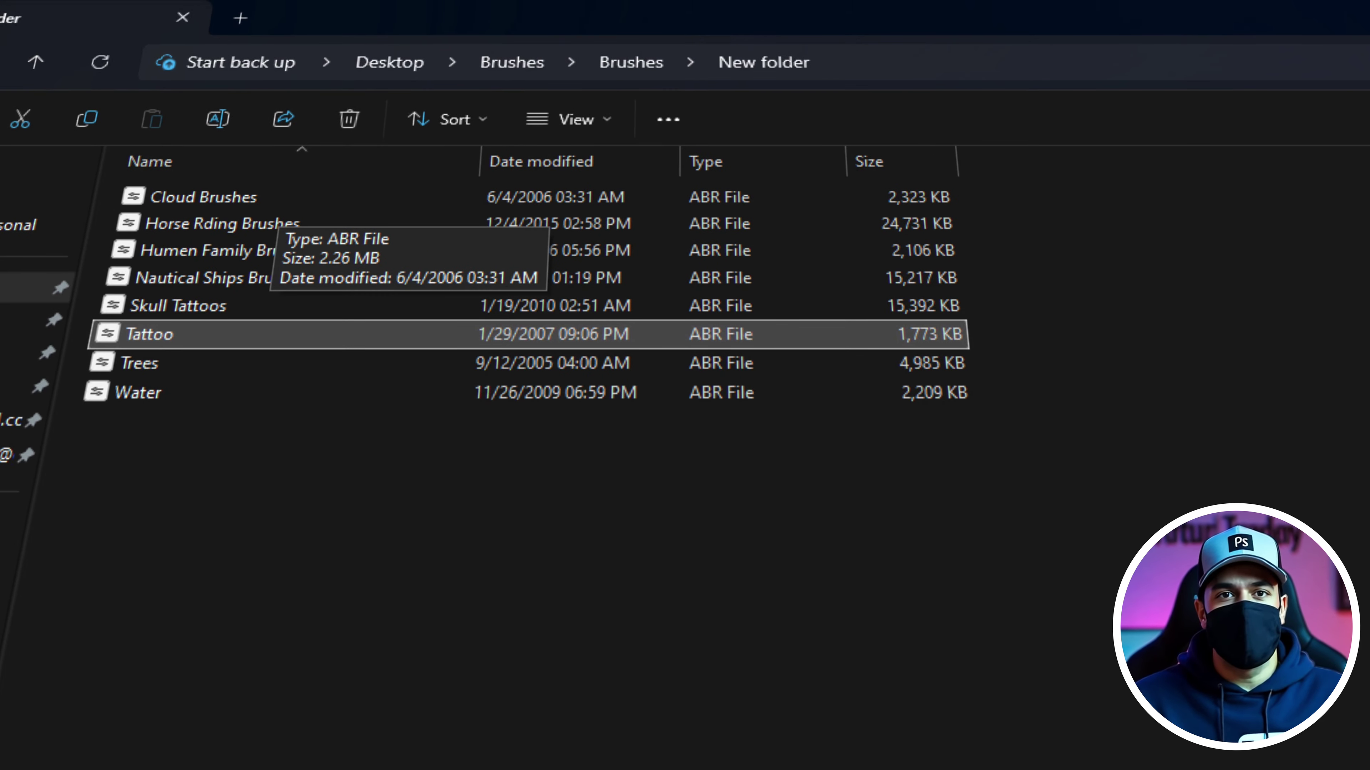
double_click(195, 196)
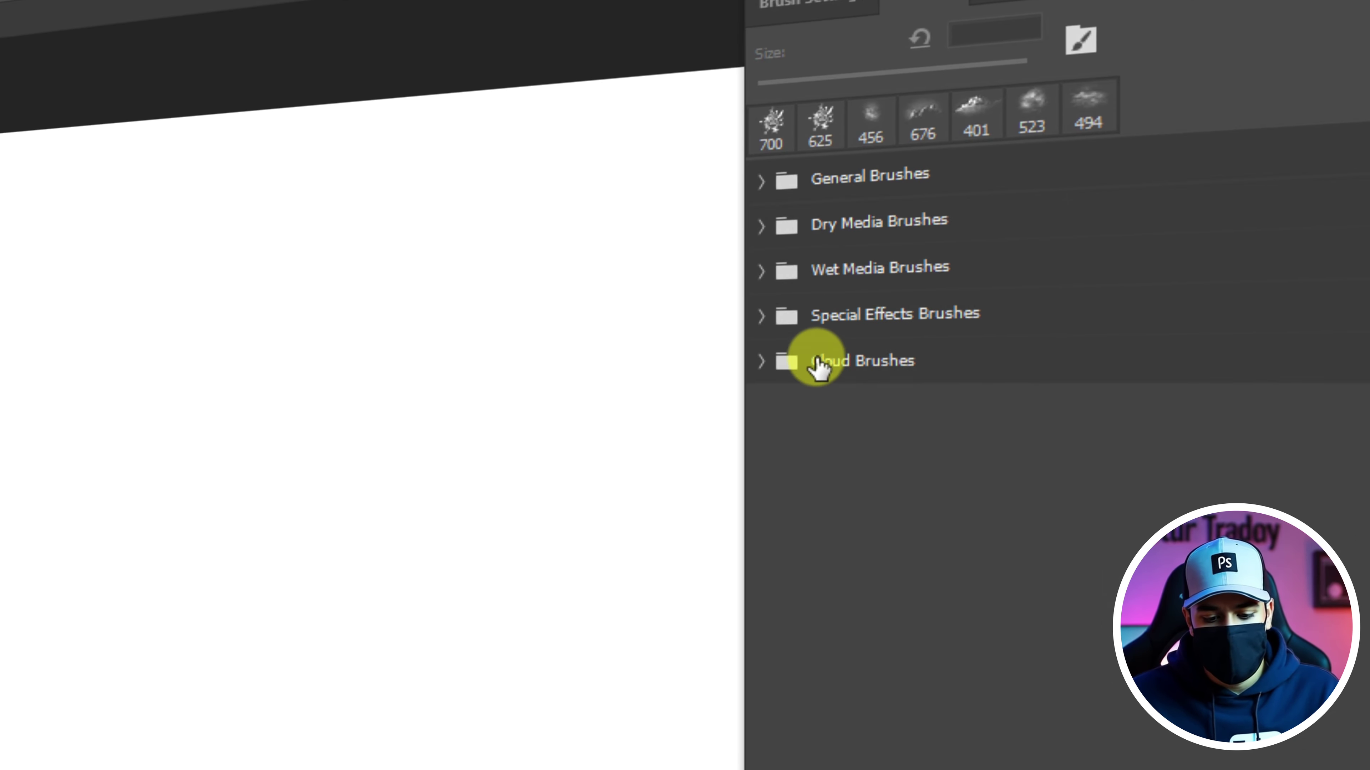
left_click(582, 753)
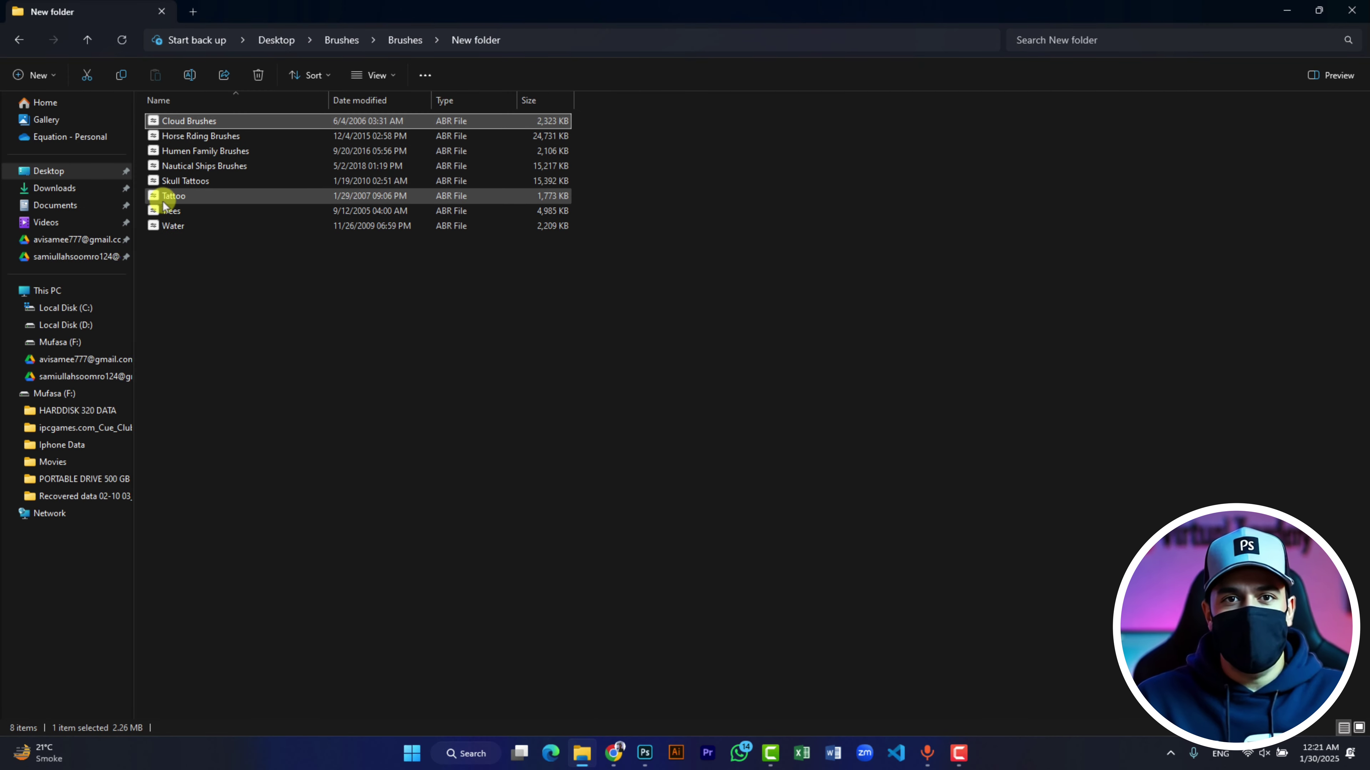
mouse_move(165, 202)
left_mouse_down()
mouse_move(575, 287)
mouse_move(684, 571)
mouse_move(628, 753)
mouse_move(647, 765)
mouse_move(934, 316)
left_mouse_up()
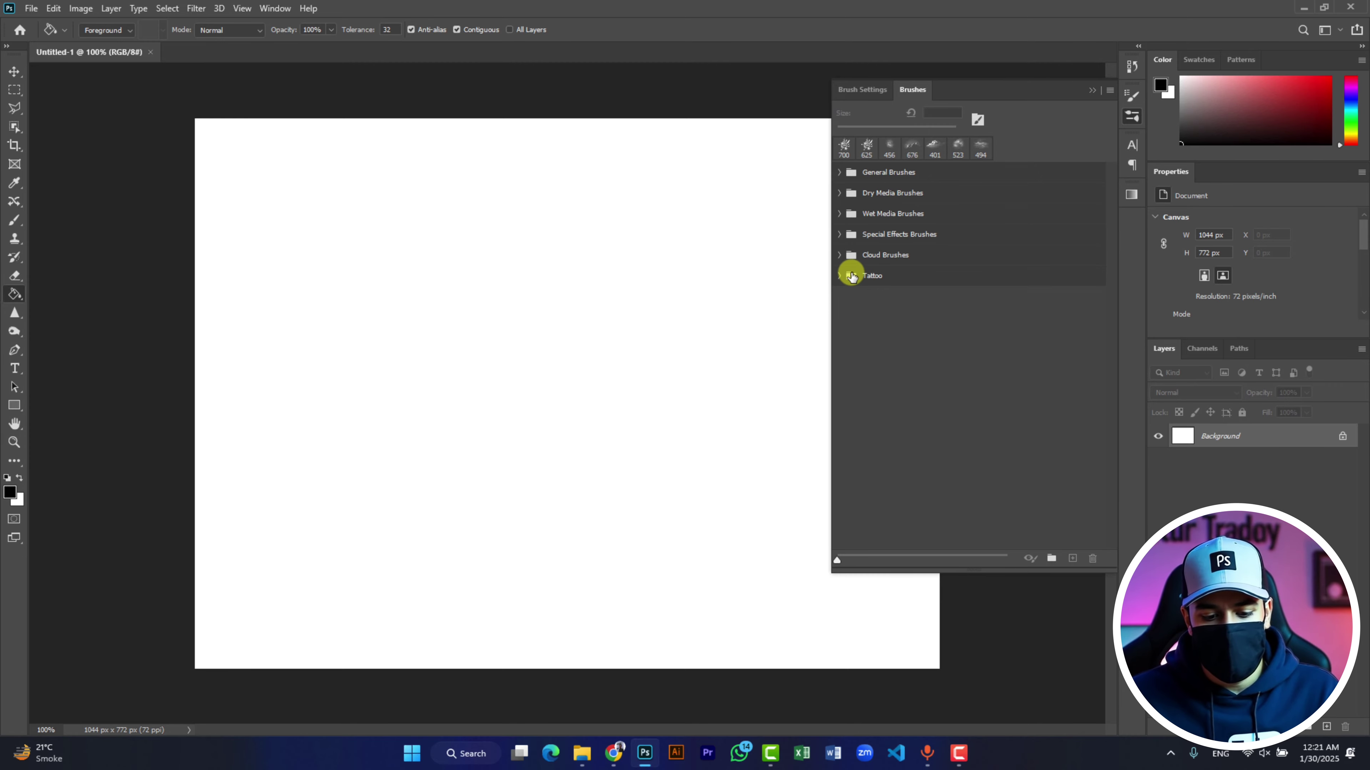
Expand the Cloud Brushes group and adjust the width of the brush presets panel
left_click_drag(829, 308, 614, 313)
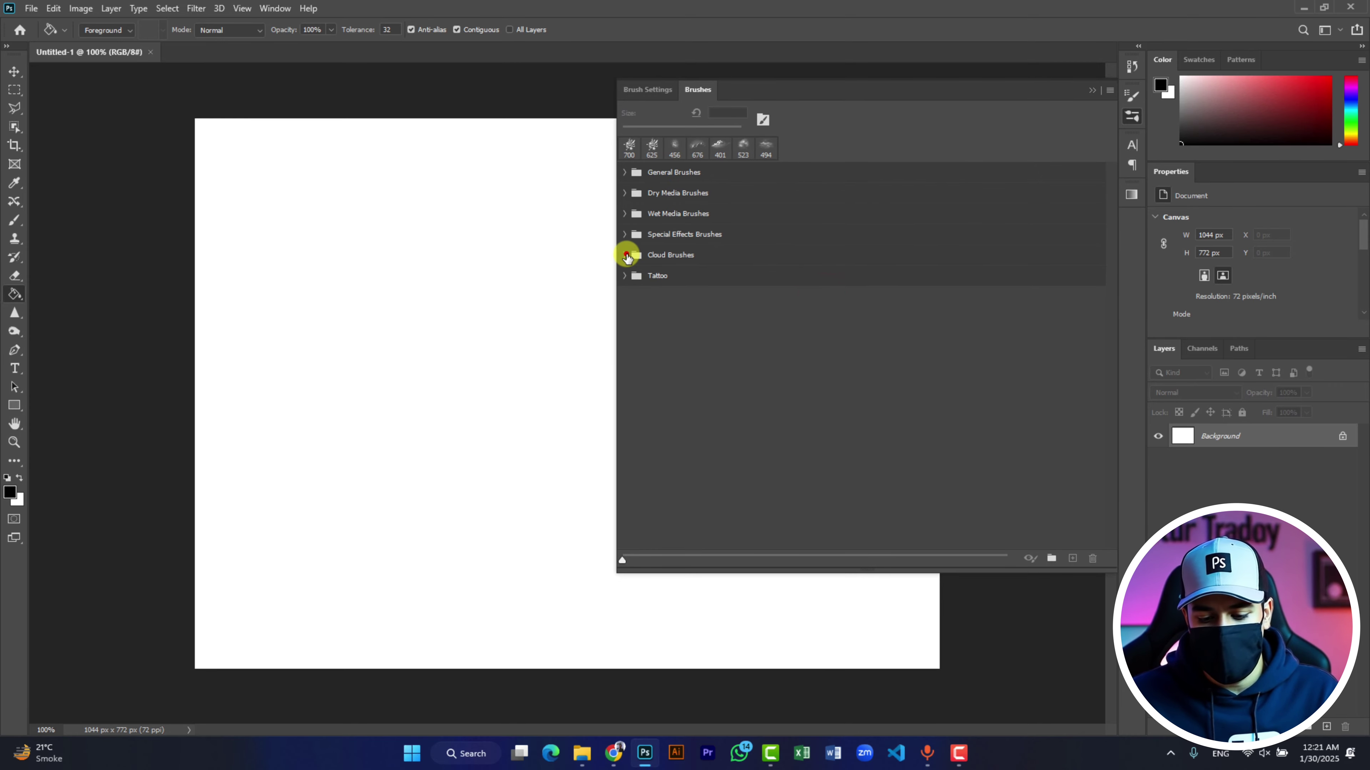
left_click(626, 255)
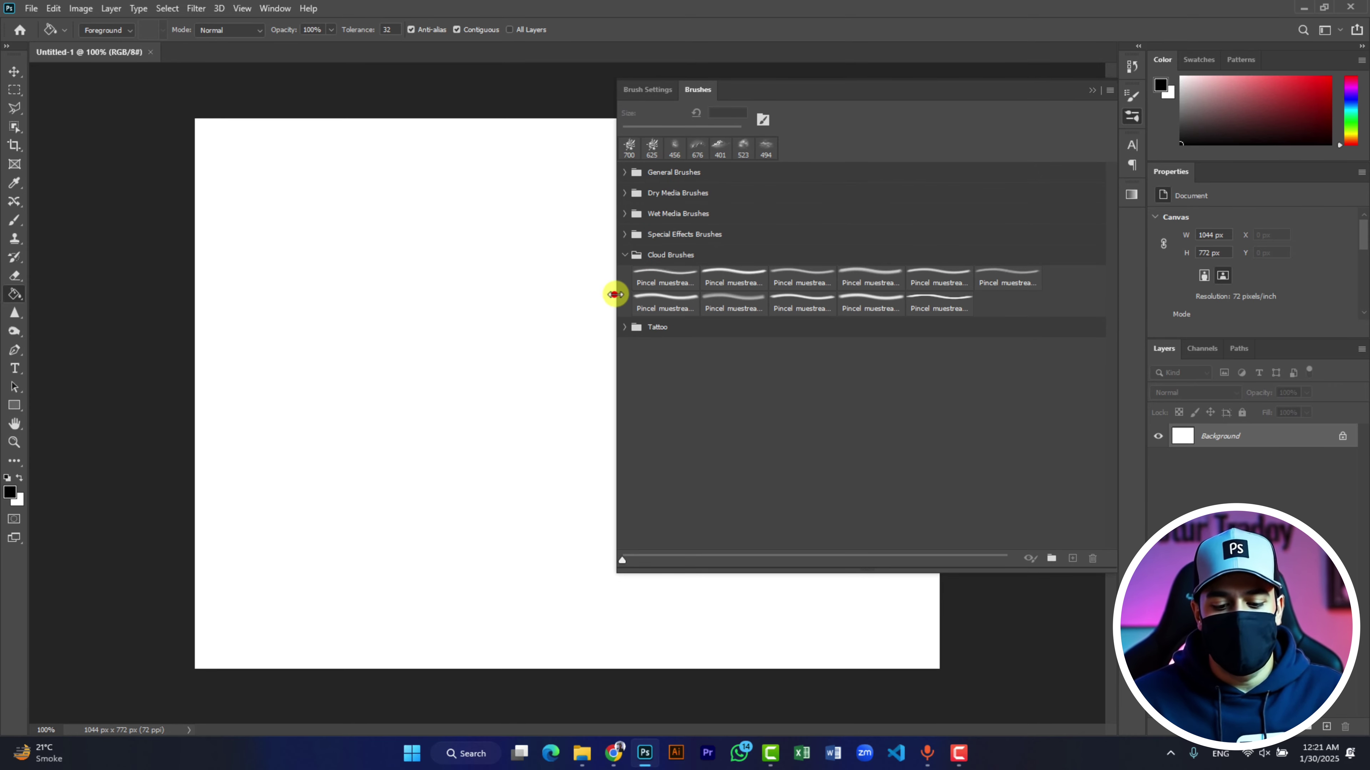
mouse_move(615, 295)
left_mouse_down()
mouse_move(895, 306)
mouse_move(797, 310)
left_mouse_up()
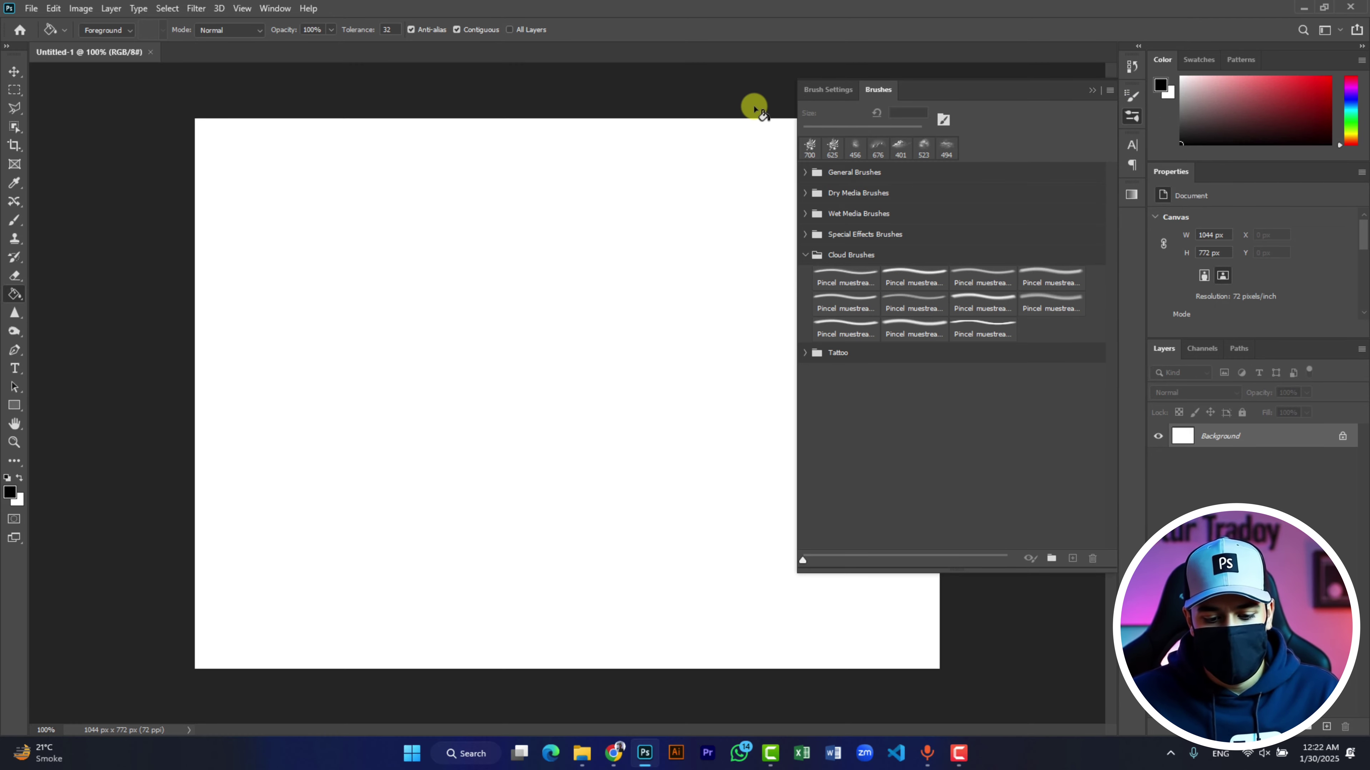
Switch to File Explorer and copy the Skull Tattoos brush file
left_click(578, 754)
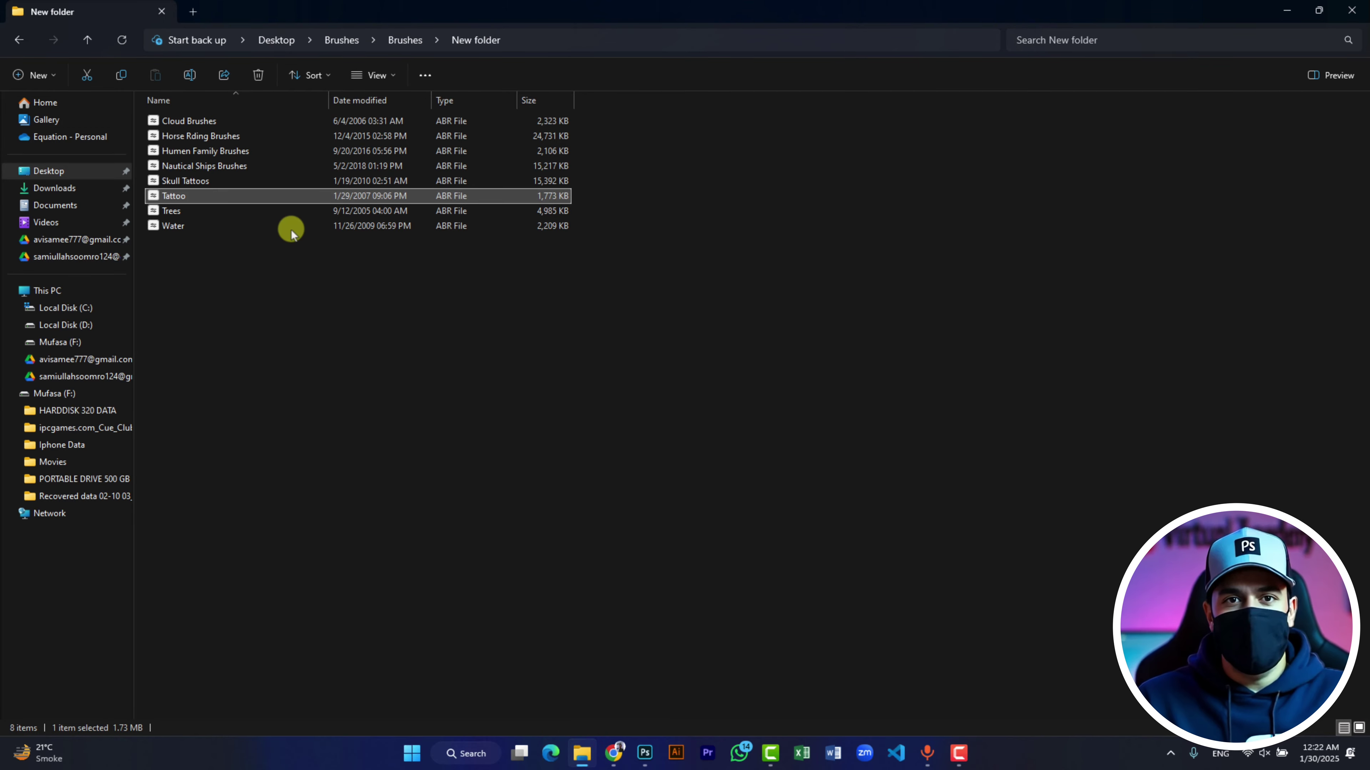
left_click(196, 185)
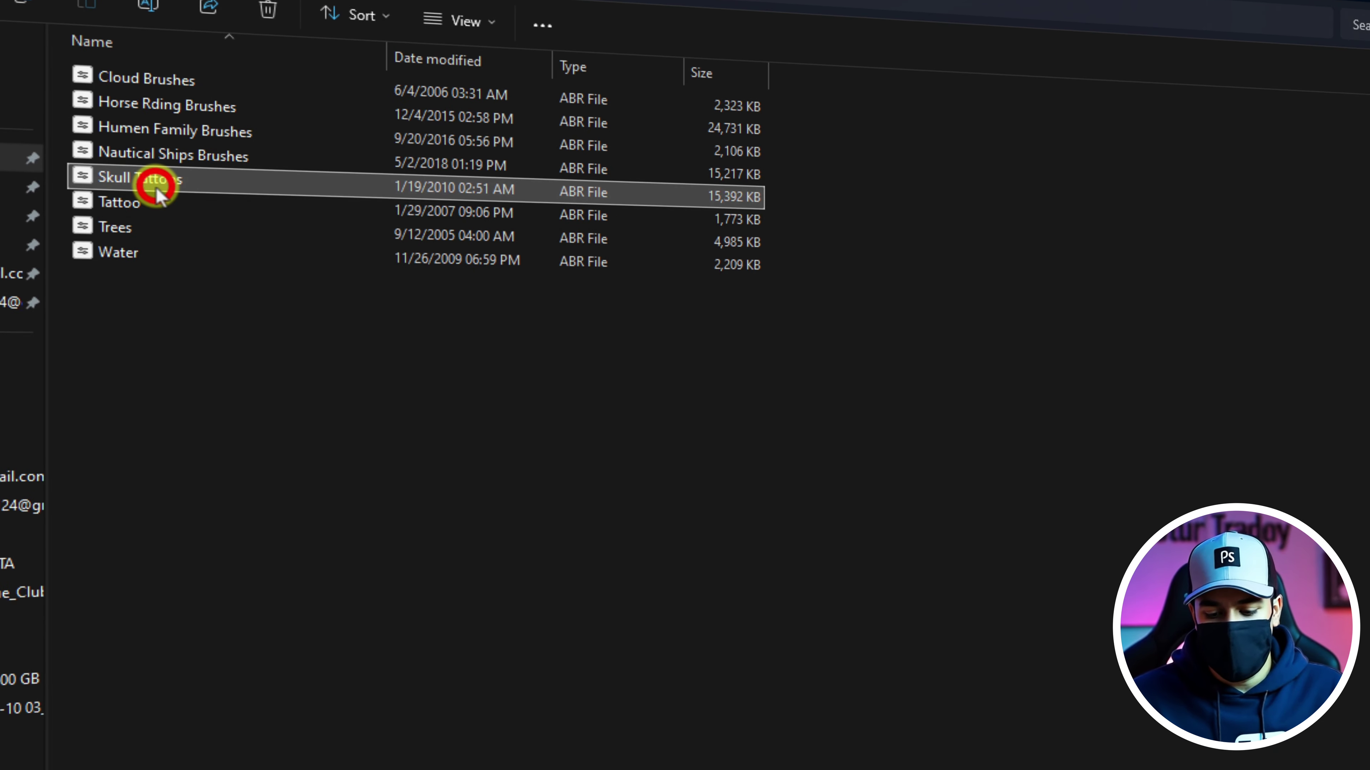
key("ctrl+c")
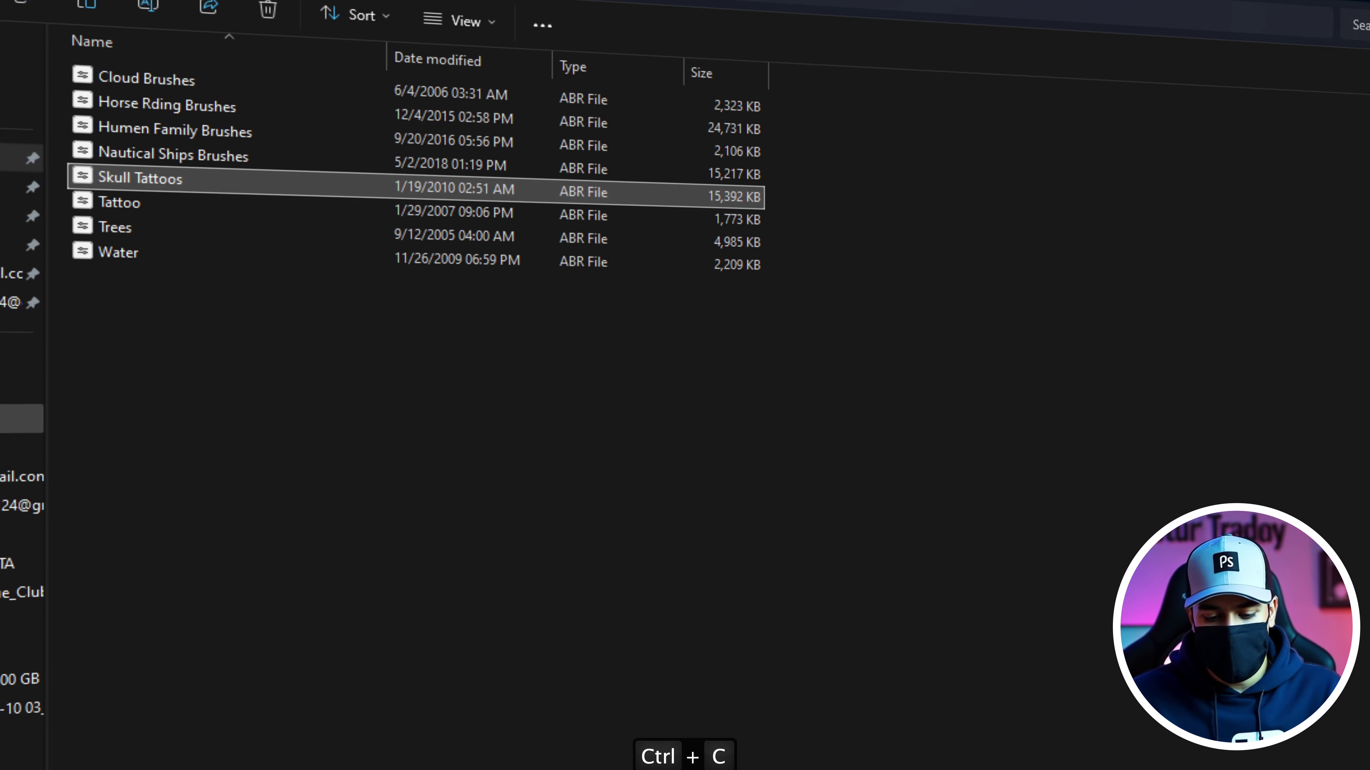
Open the Presets > Brushes folder of the Photoshop installation in Program Files on Local Disk (C:)
left_click(10, 390)
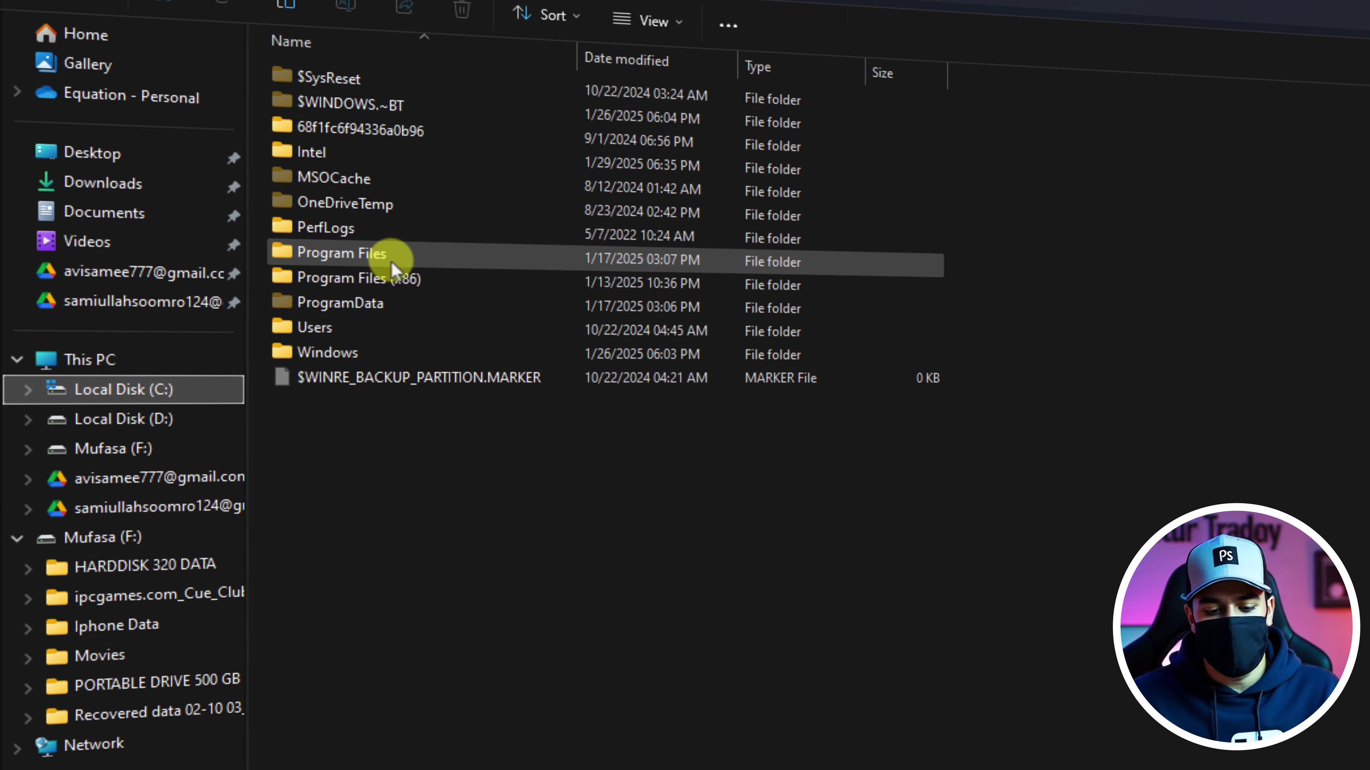
double_click(278, 254)
double_click(370, 87)
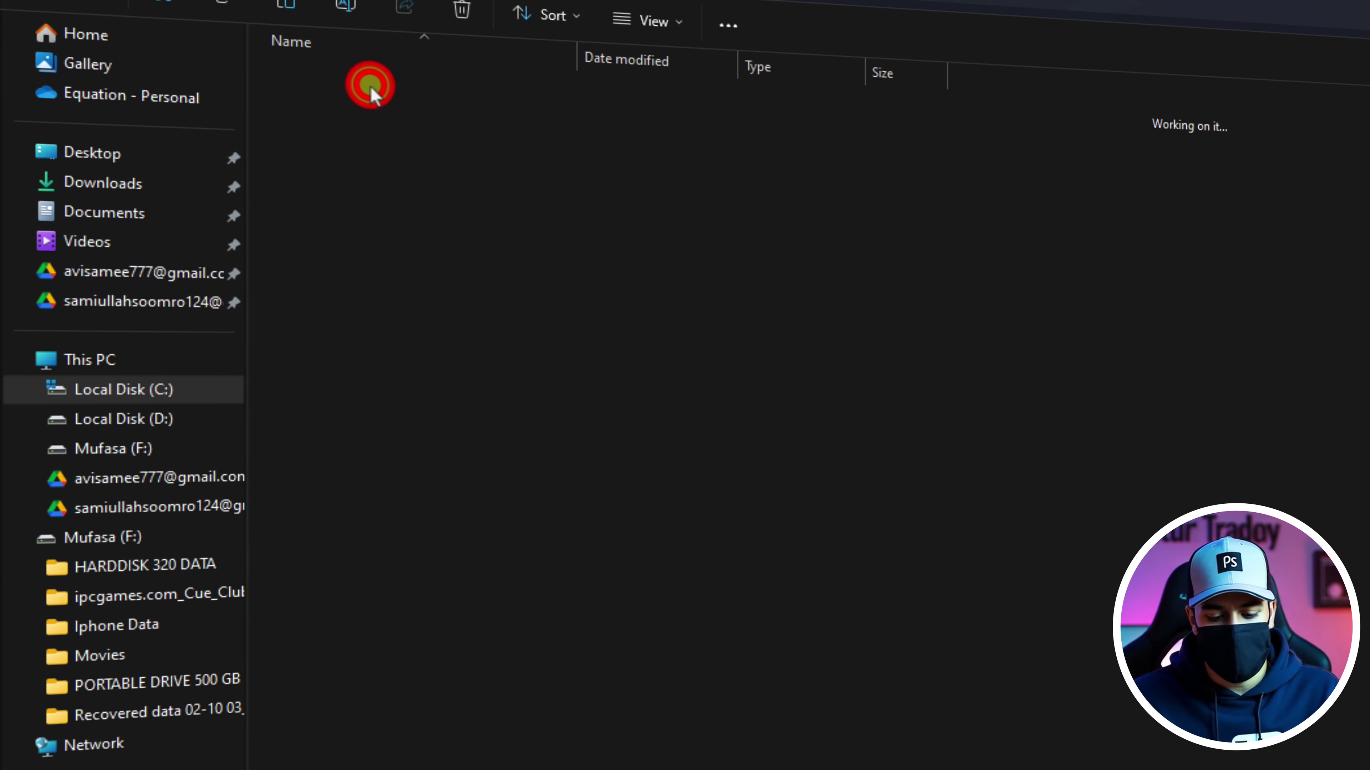
double_click(365, 111)
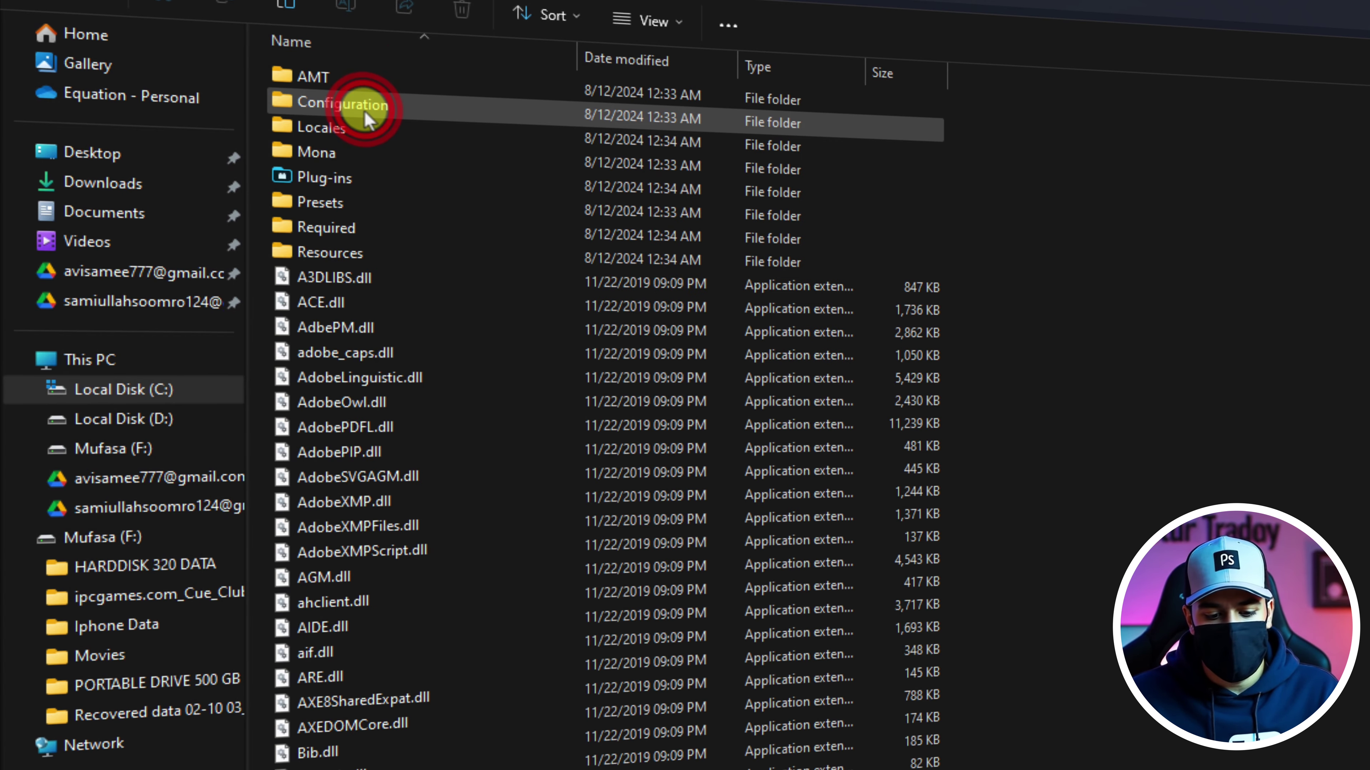
double_click(360, 200)
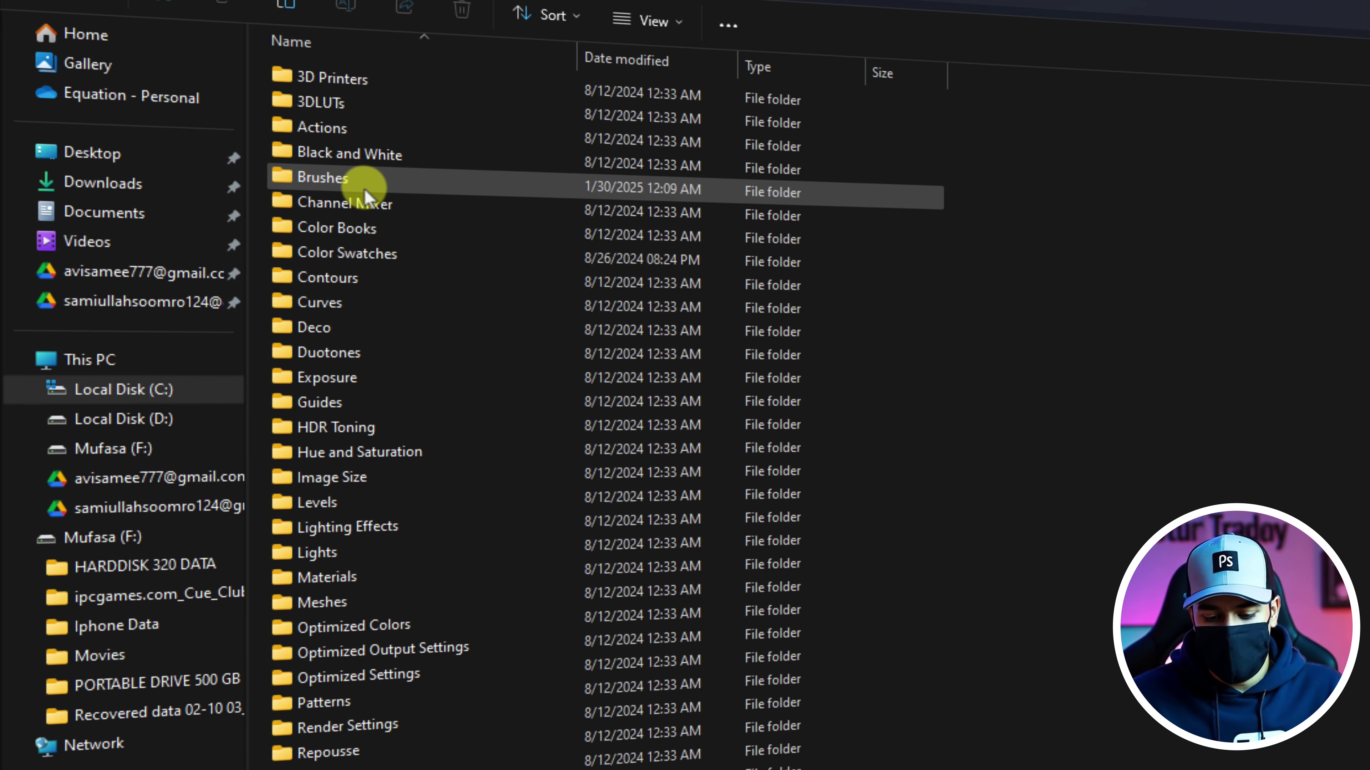
double_click(365, 190)
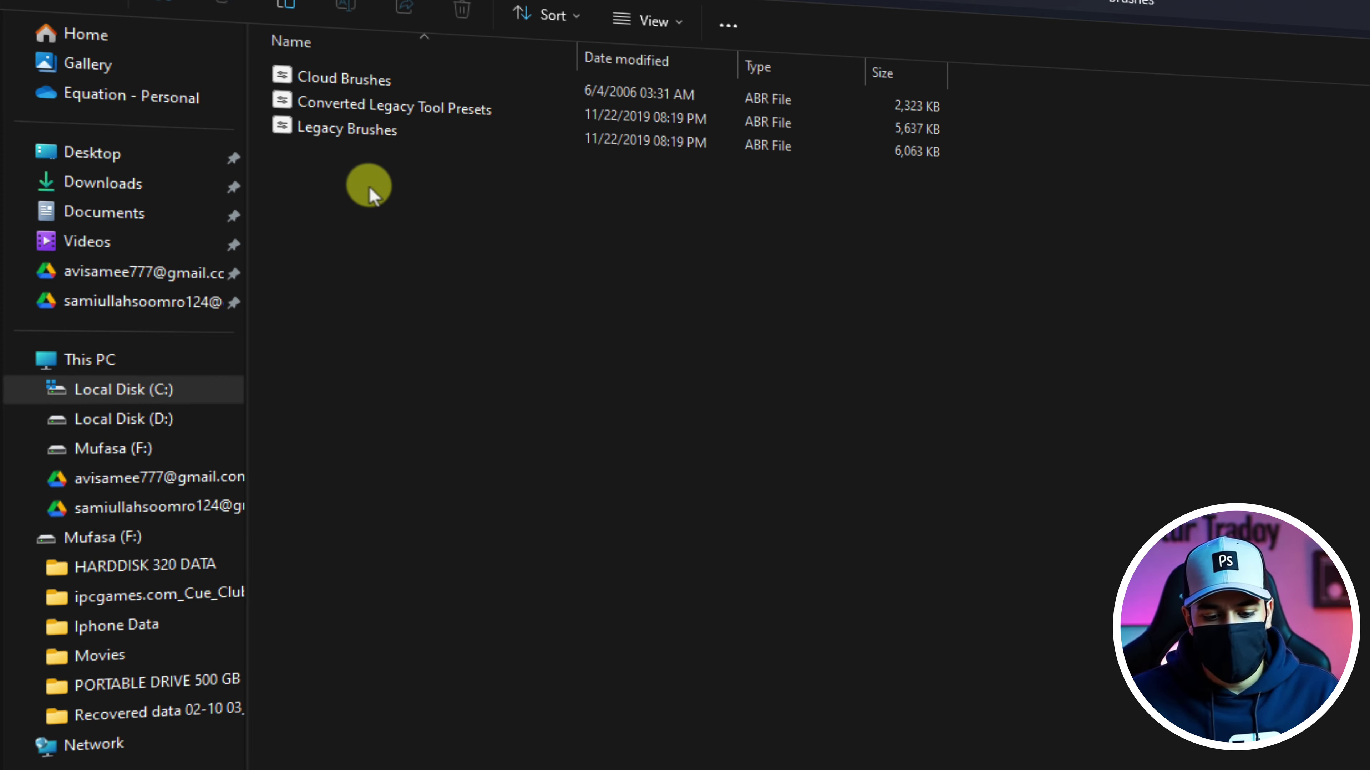
Try to paste the Skull Tattoos brush file into Photoshop's Brushes presets folder
right_click(369, 187)
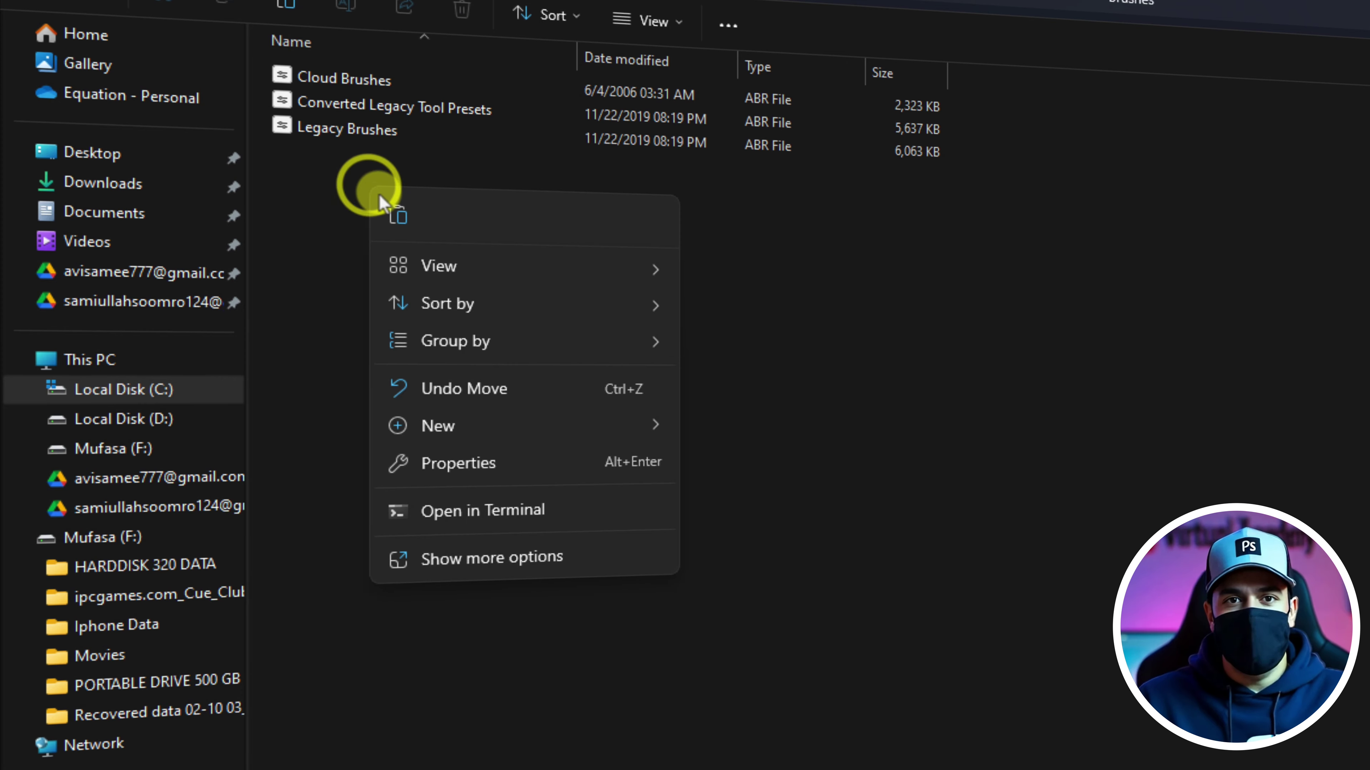
left_click(387, 213)
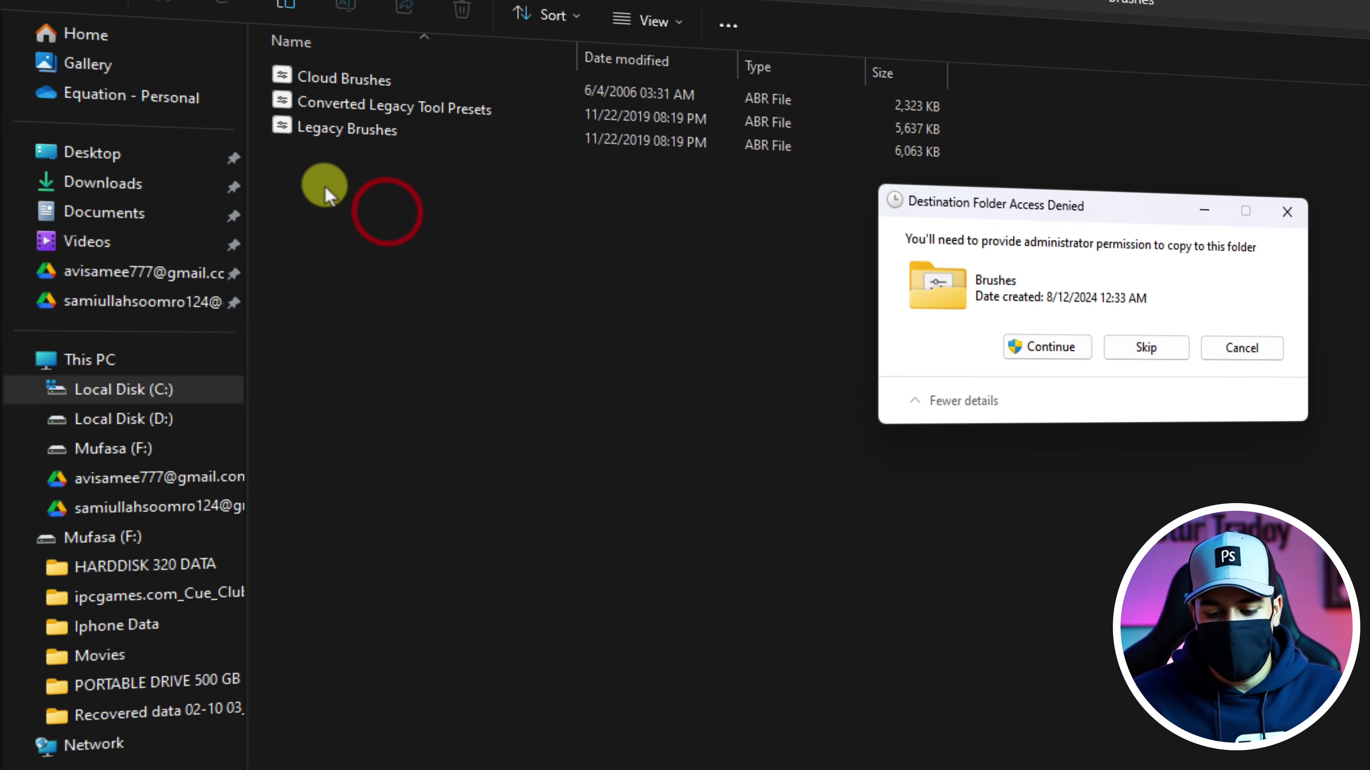
left_click(1242, 348)
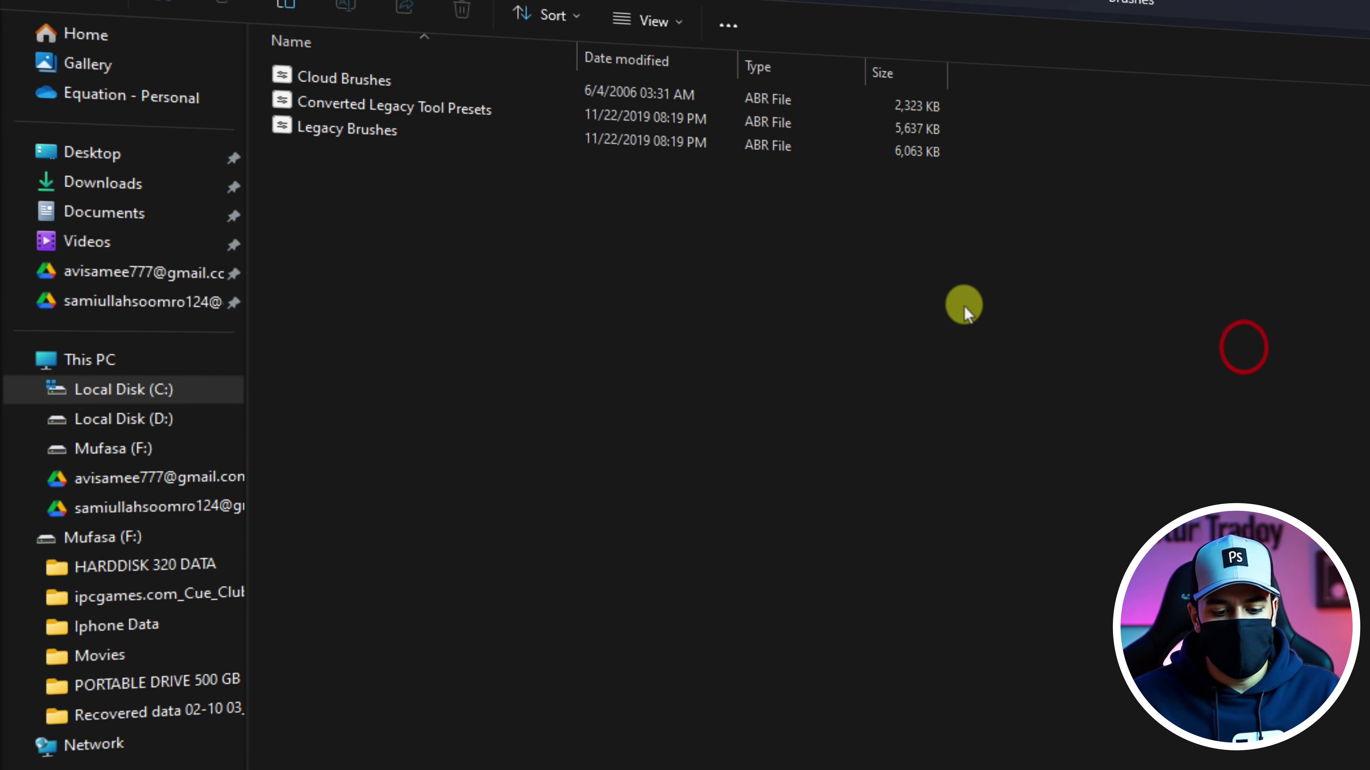
Switch to Photoshop, select the first brush in the Cloud Brushes group and set its size to 495 px
left_click(656, 752)
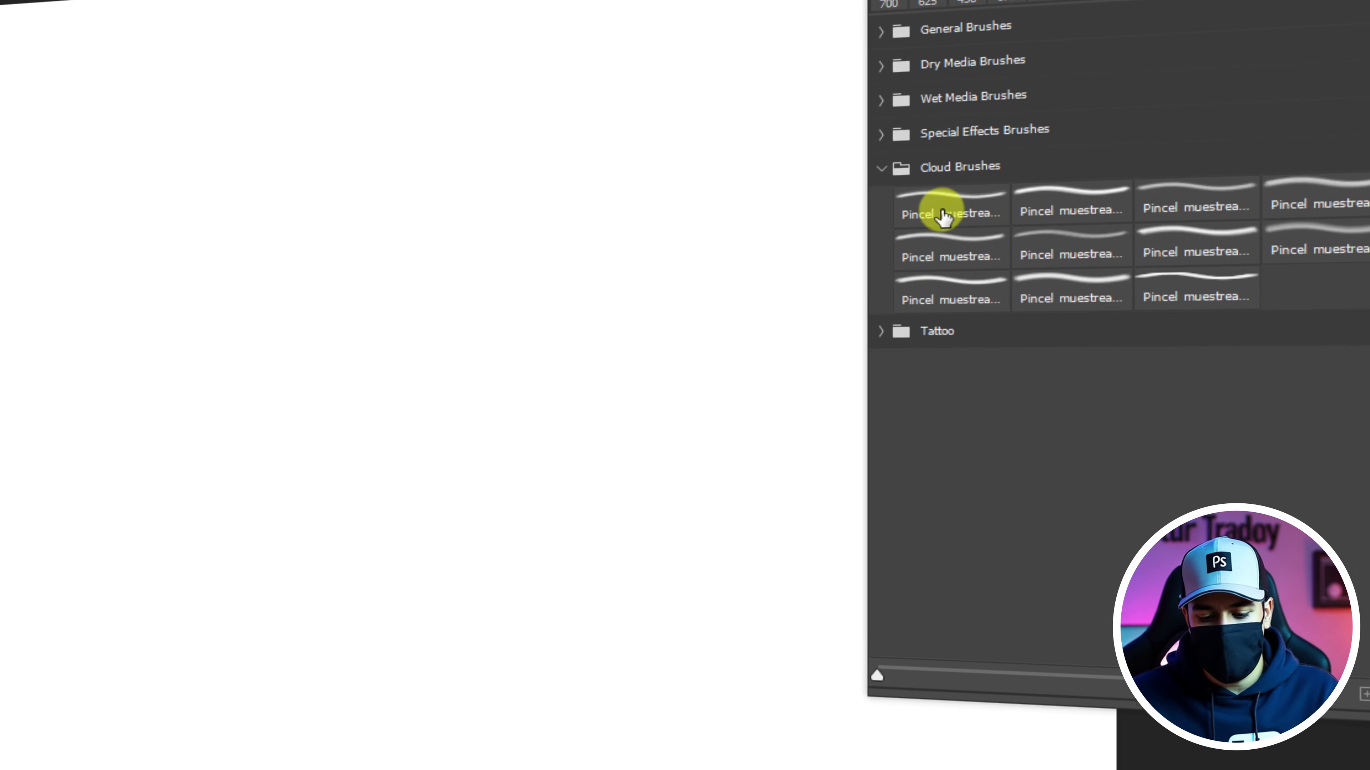
left_click(943, 217)
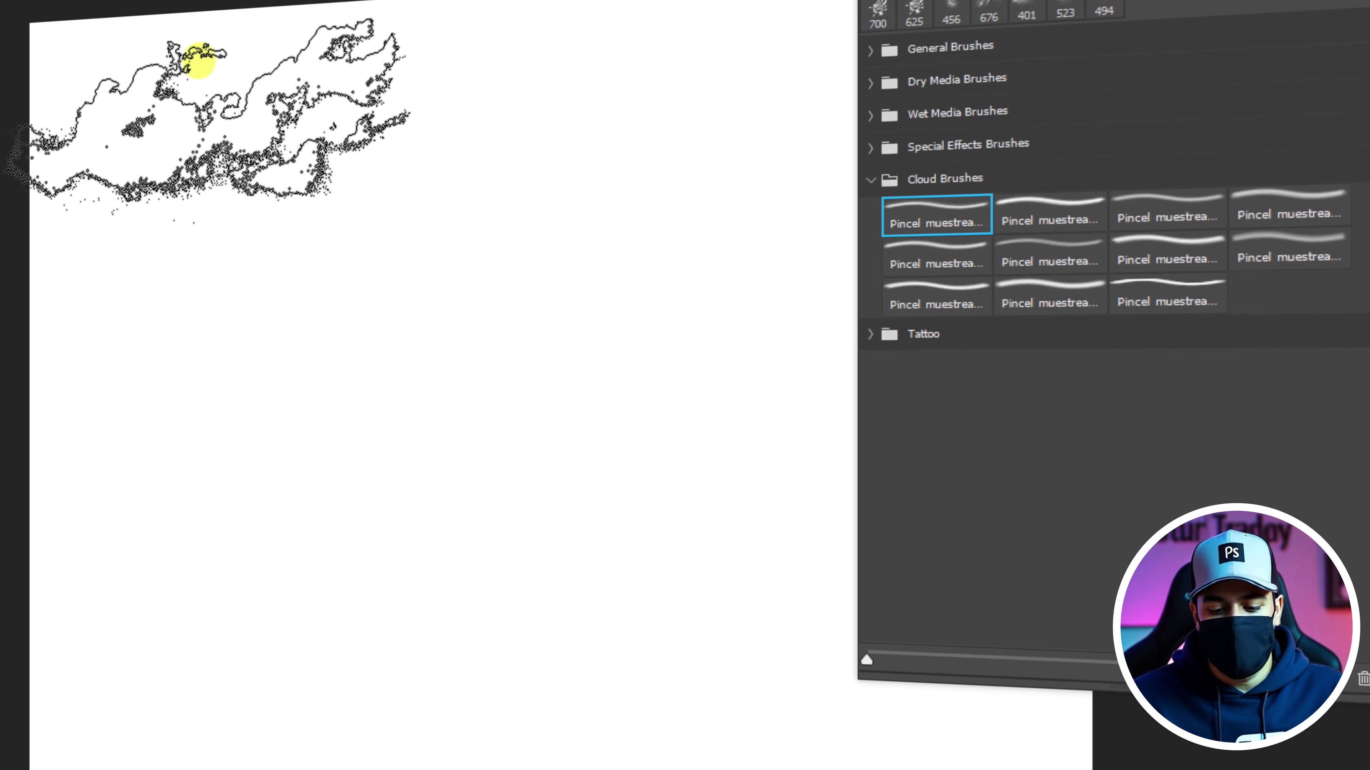
right_click(183, 53)
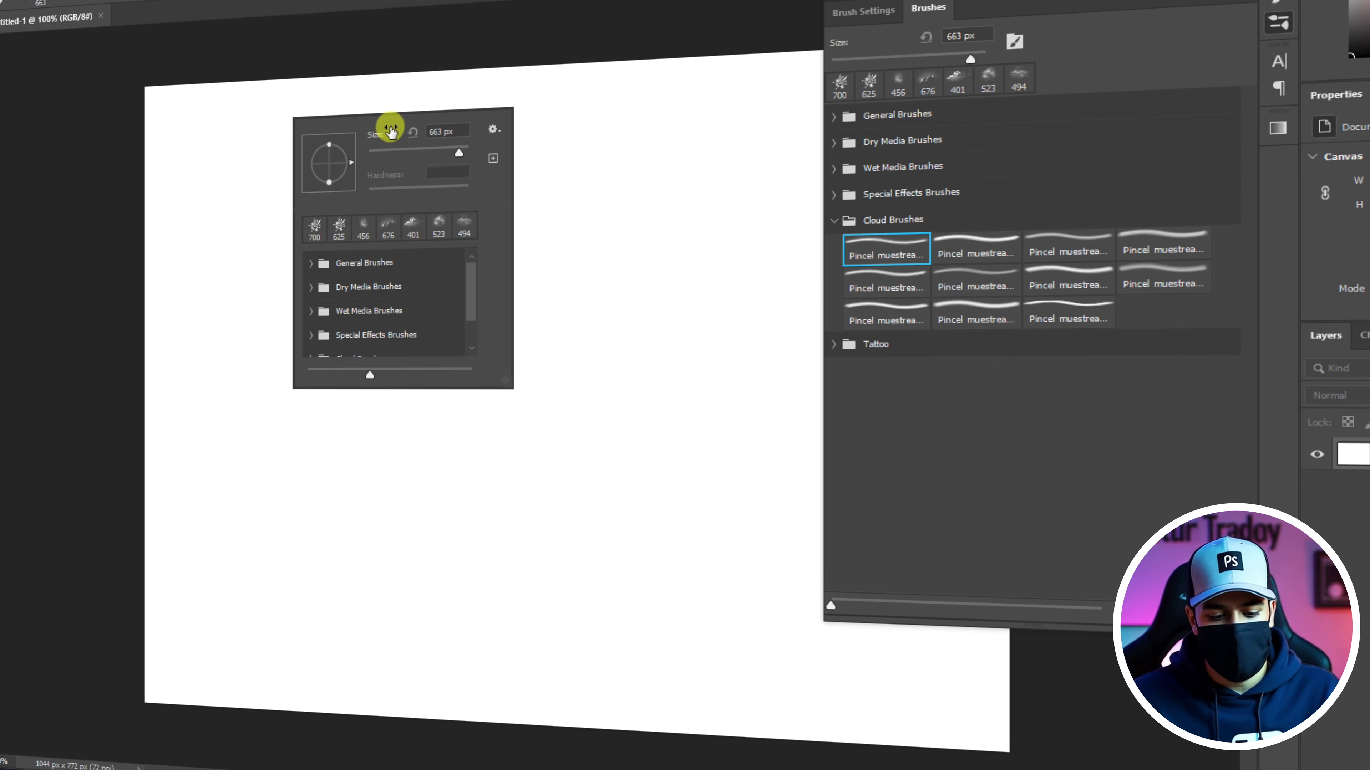
left_click_drag(459, 153, 447, 152)
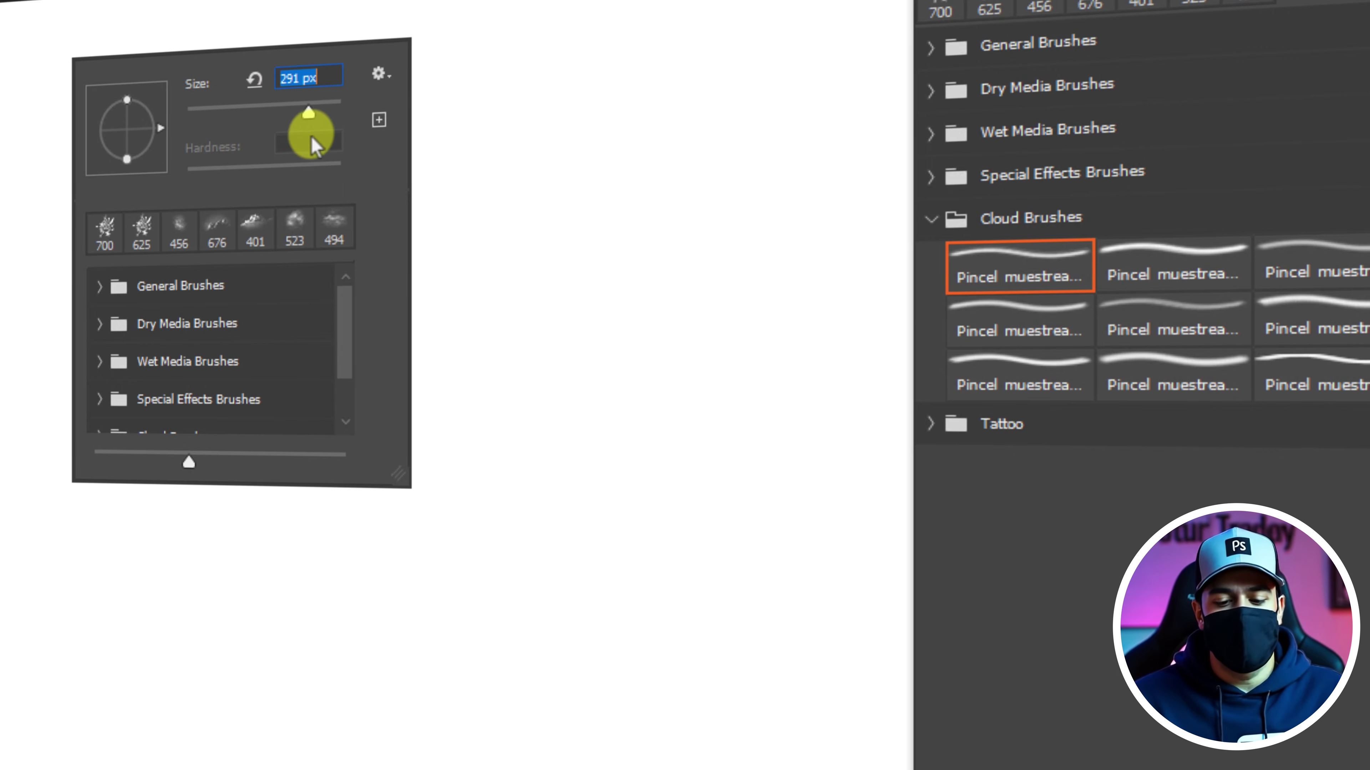
left_click_drag(306, 114, 321, 114)
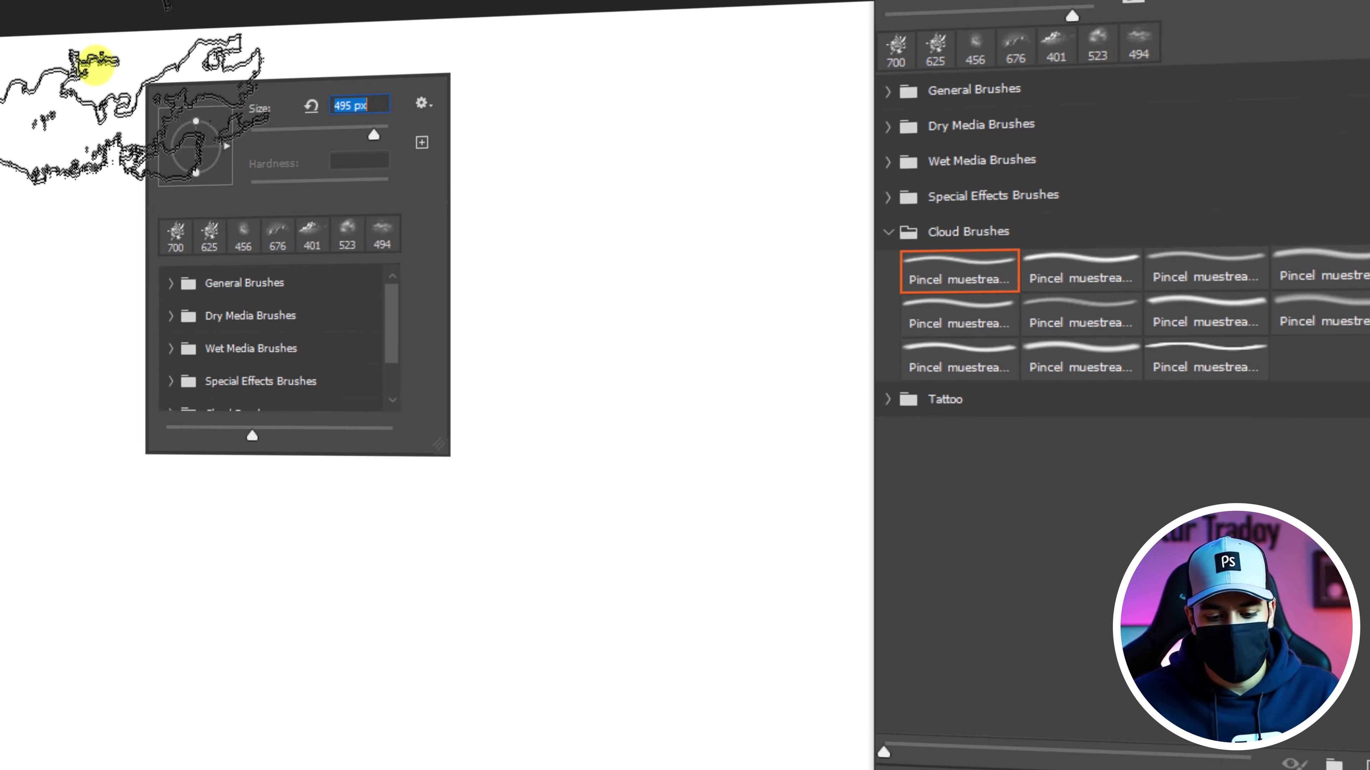
Stamp the cloud brush once near the canvas's upper-left area and undo it
left_click(96, 64)
key("ctrl+z")
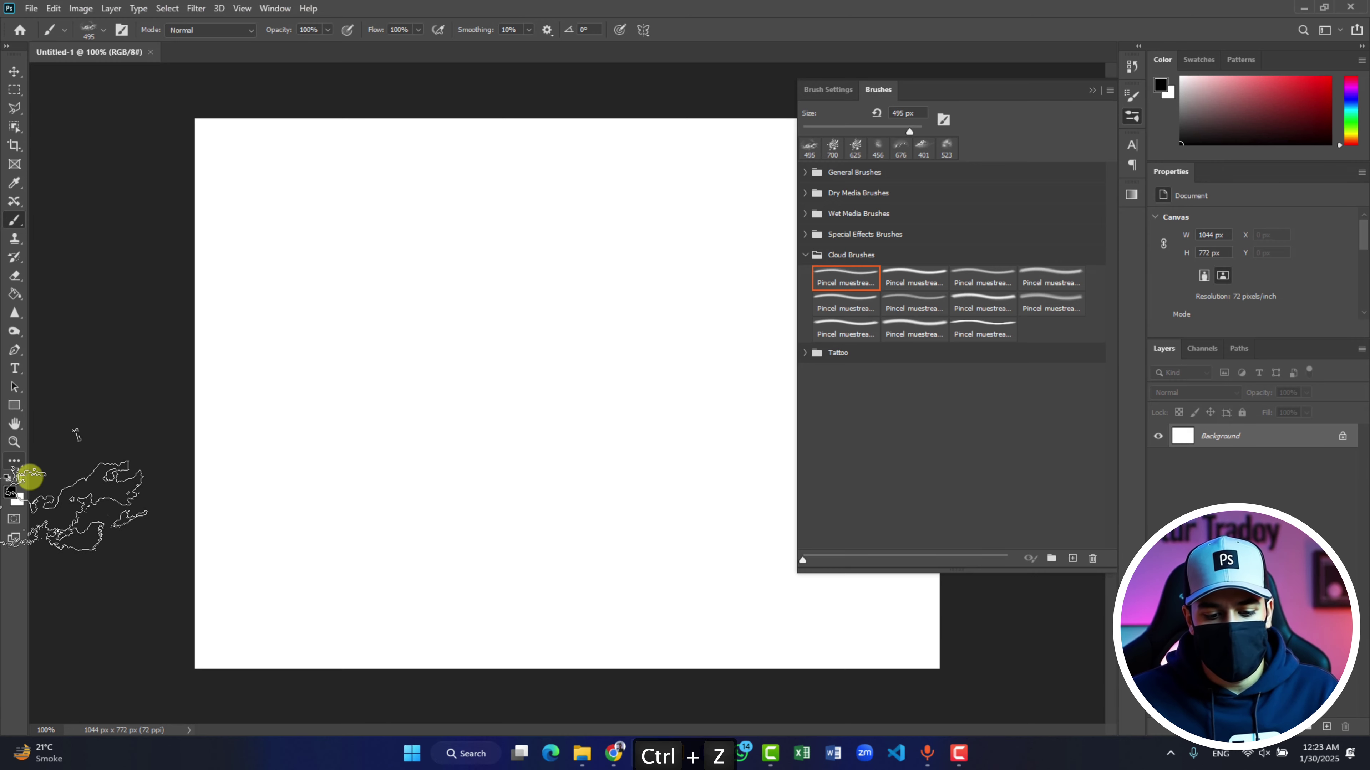
Set the foreground colour to a sky blue, hex 438df1
left_click(10, 491)
left_click(715, 192)
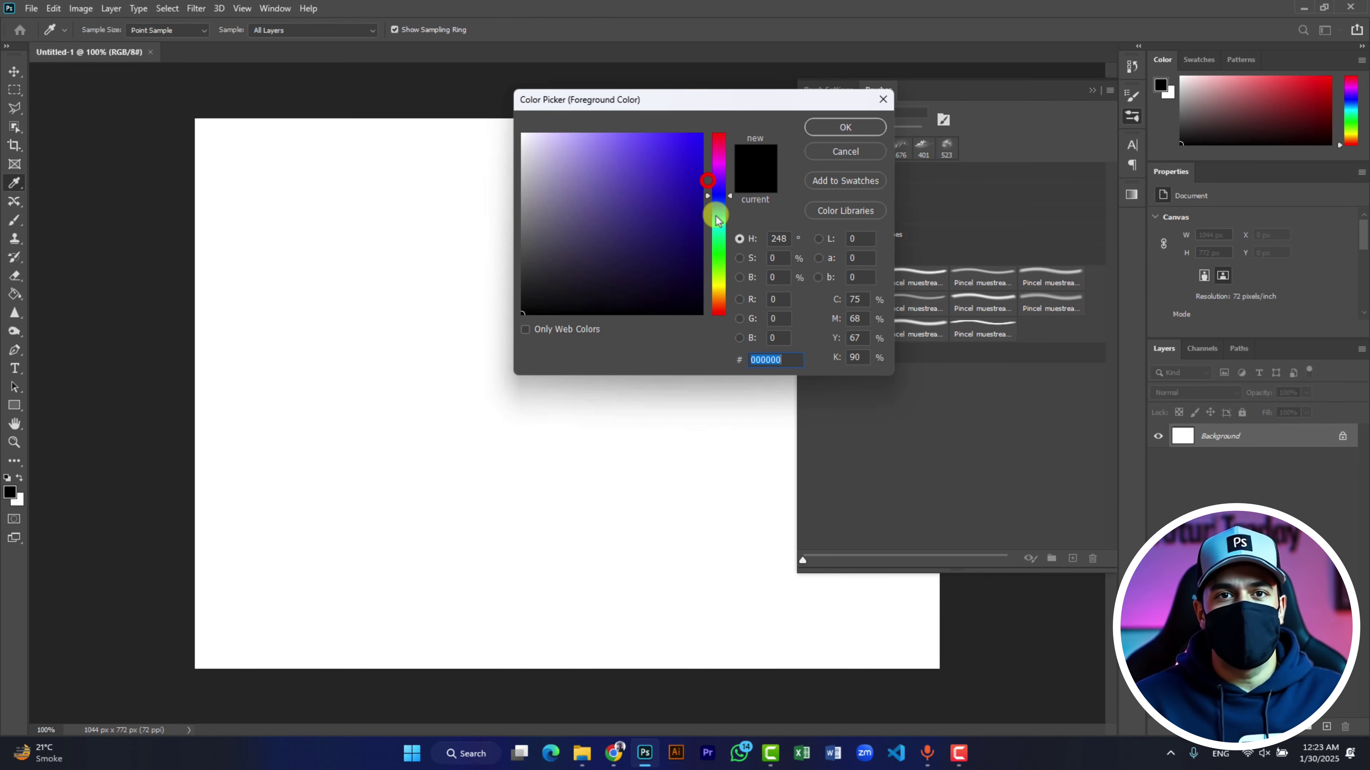
left_click_drag(716, 216, 622, 146)
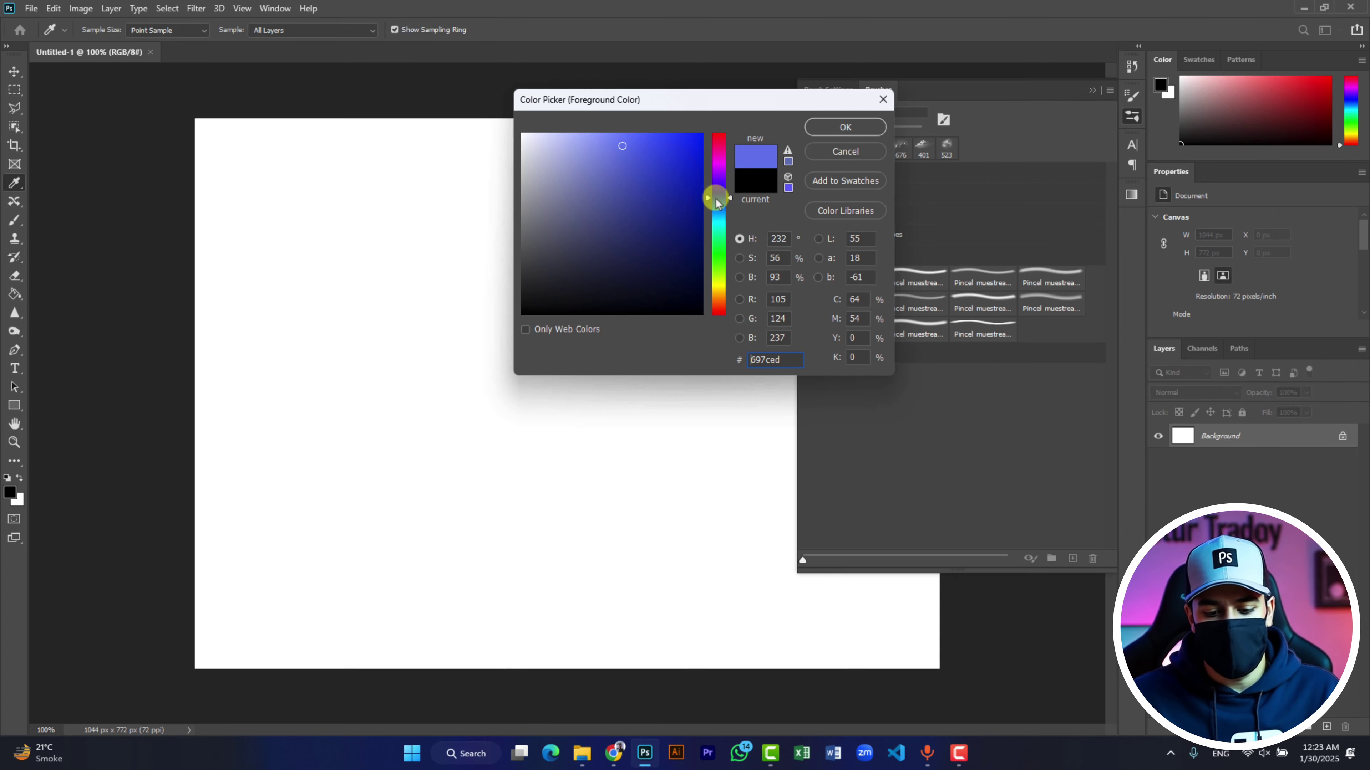
left_click_drag(717, 202, 719, 214)
left_click_drag(654, 168, 651, 141)
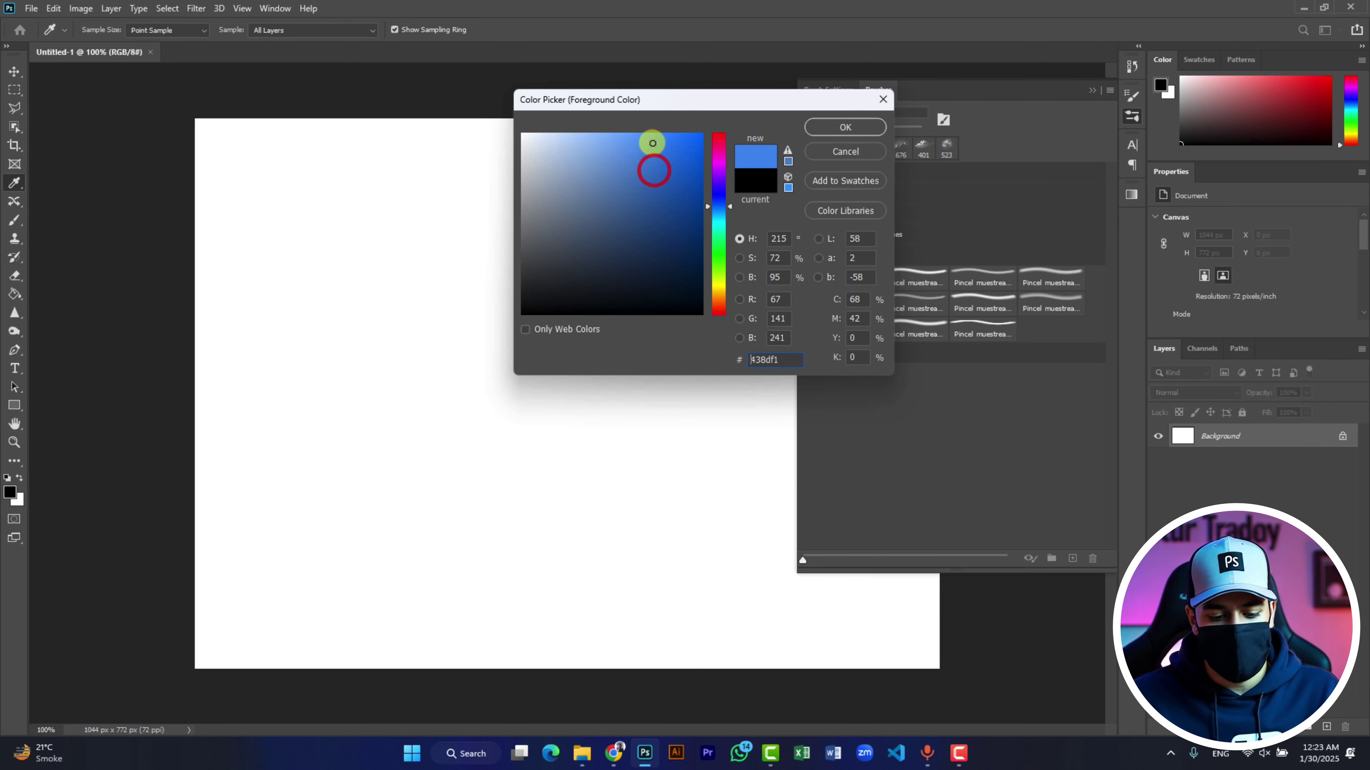
left_click(833, 126)
With the Brush tool, stamp the first cloud brush twice in blue at the canvas's upper-left area
key("b")
left_click(324, 151)
left_click(309, 132)
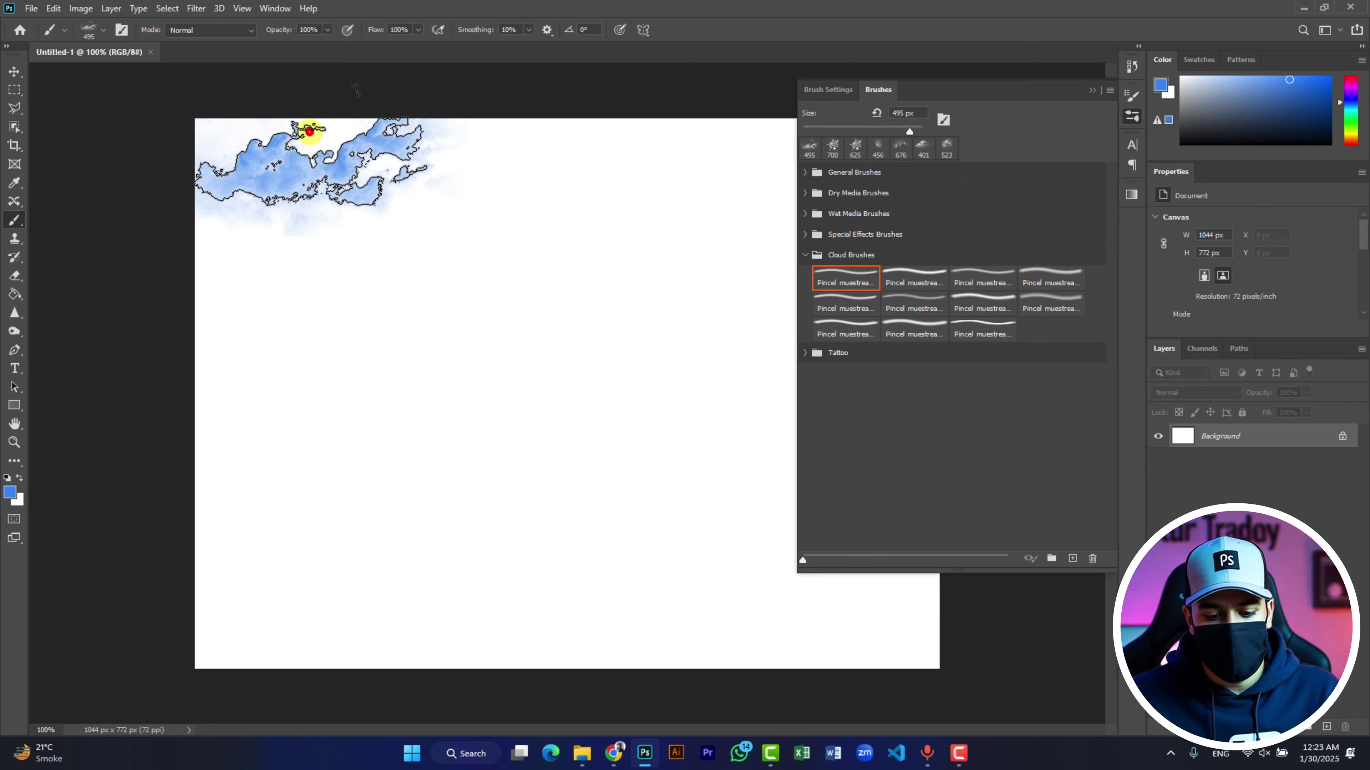
Stamp blue clouds across the canvas's upper half with the second, third and fourth brushes of the Cloud Brushes group
left_click(927, 273)
left_click(555, 209)
left_click(977, 279)
right_click(383, 297)
left_click(319, 299)
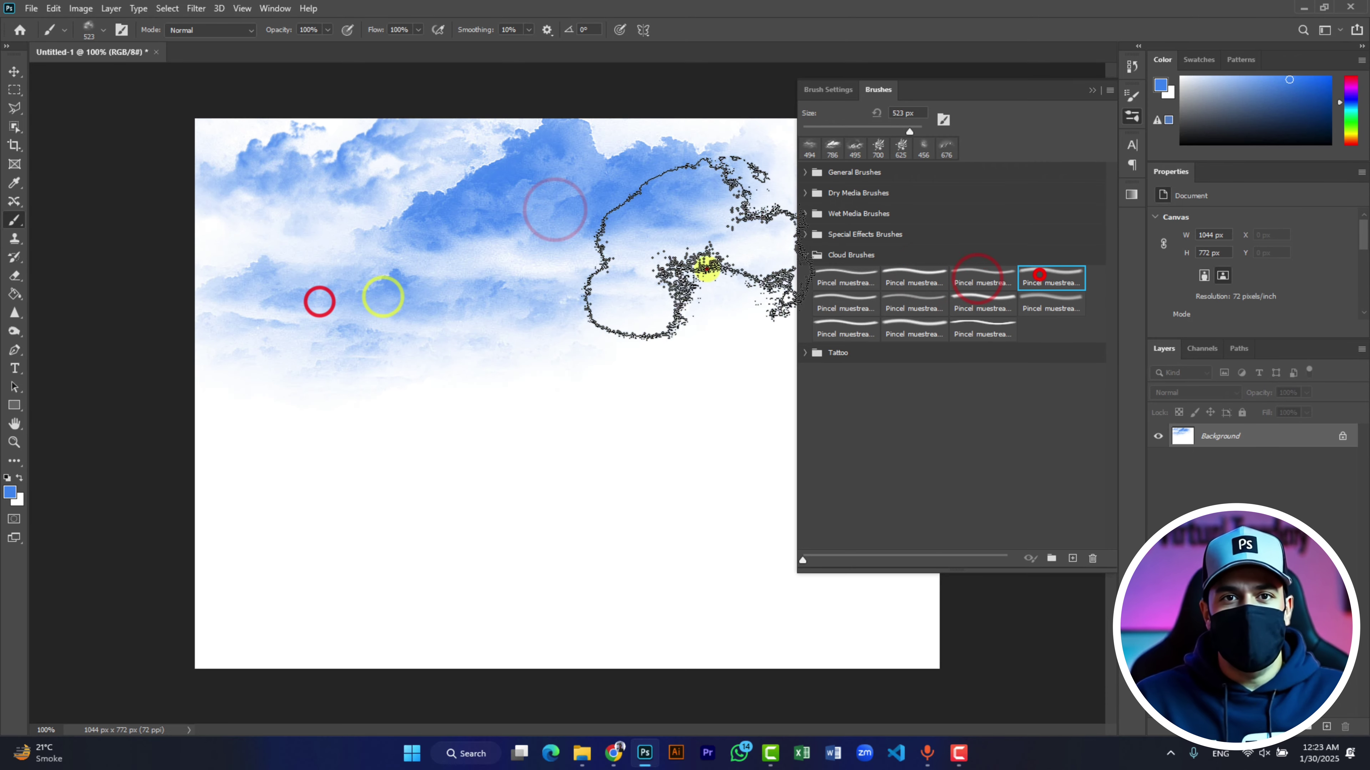
left_click(706, 266)
Select the fifth brush of the Cloud Brushes group and set its size to 500 px
left_click(858, 305)
right_click(597, 363)
type("0")
key("Return")
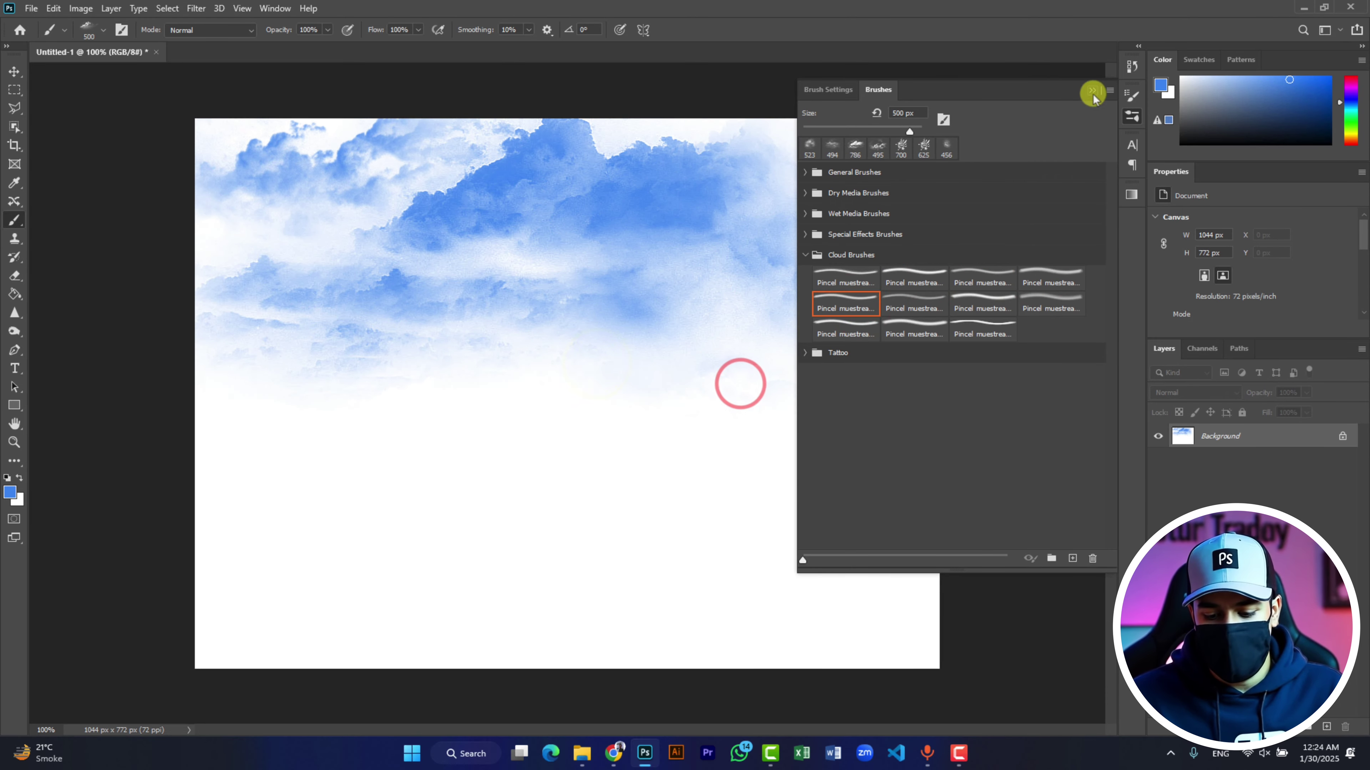
Narrow the Brushes panel to uncover the canvas and stamp the fifth cloud brush several times over its upper half
left_click_drag(796, 174, 913, 176)
scroll(683, 246, "down", 1)
left_click(851, 189)
left_click(848, 325)
left_click(513, 306)
left_click(352, 213)
left_click(608, 372)
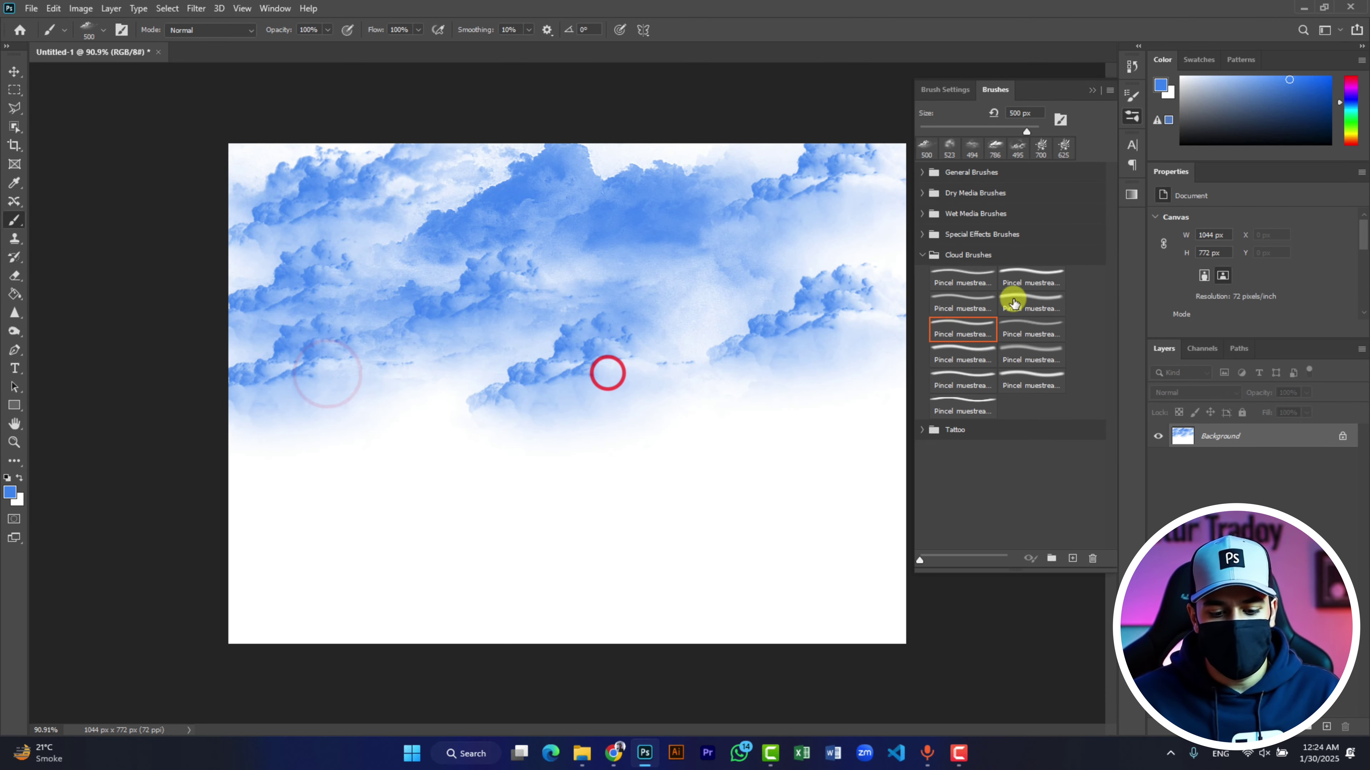
Select the sixth cloud brush at 676 px and stamp it along the upper edge and the lower border of the painted clouds
left_click(1012, 335)
left_click(413, 351)
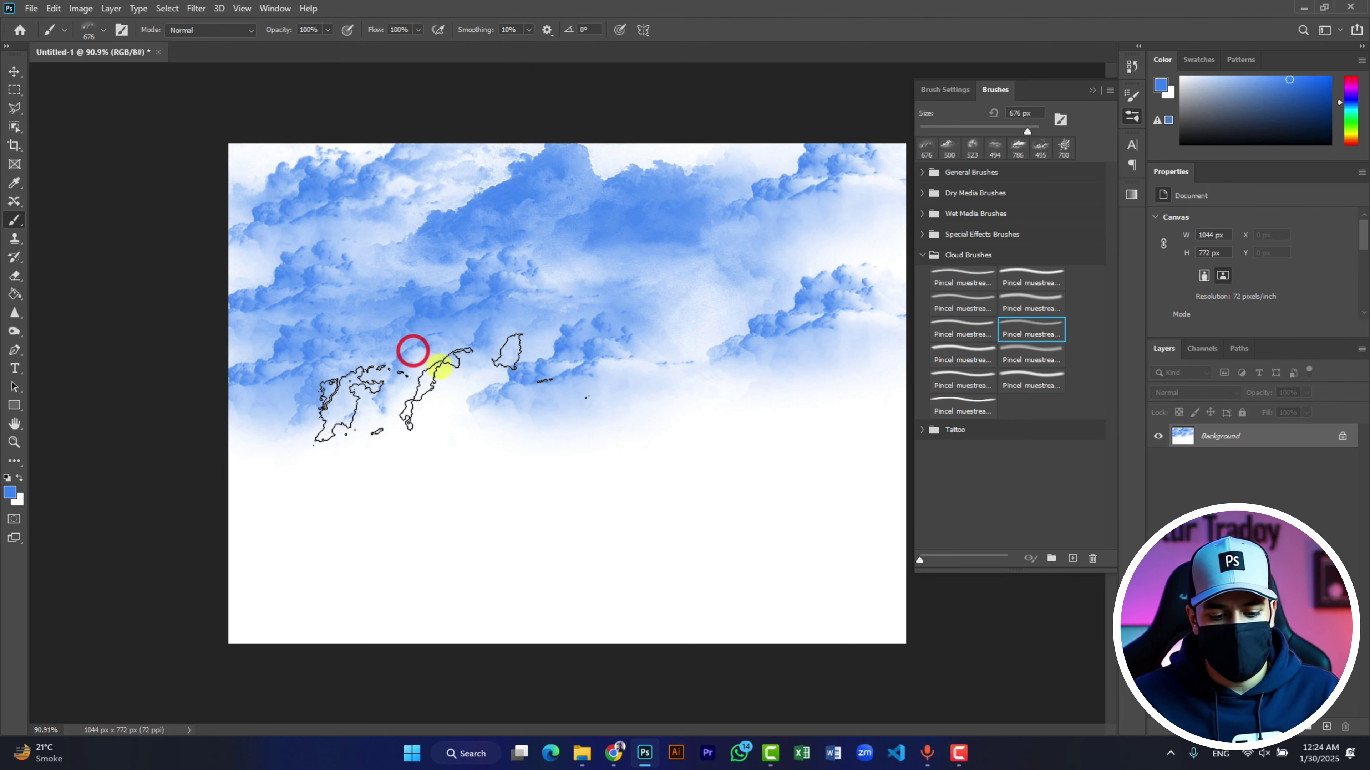
left_click(485, 158)
left_click(649, 162)
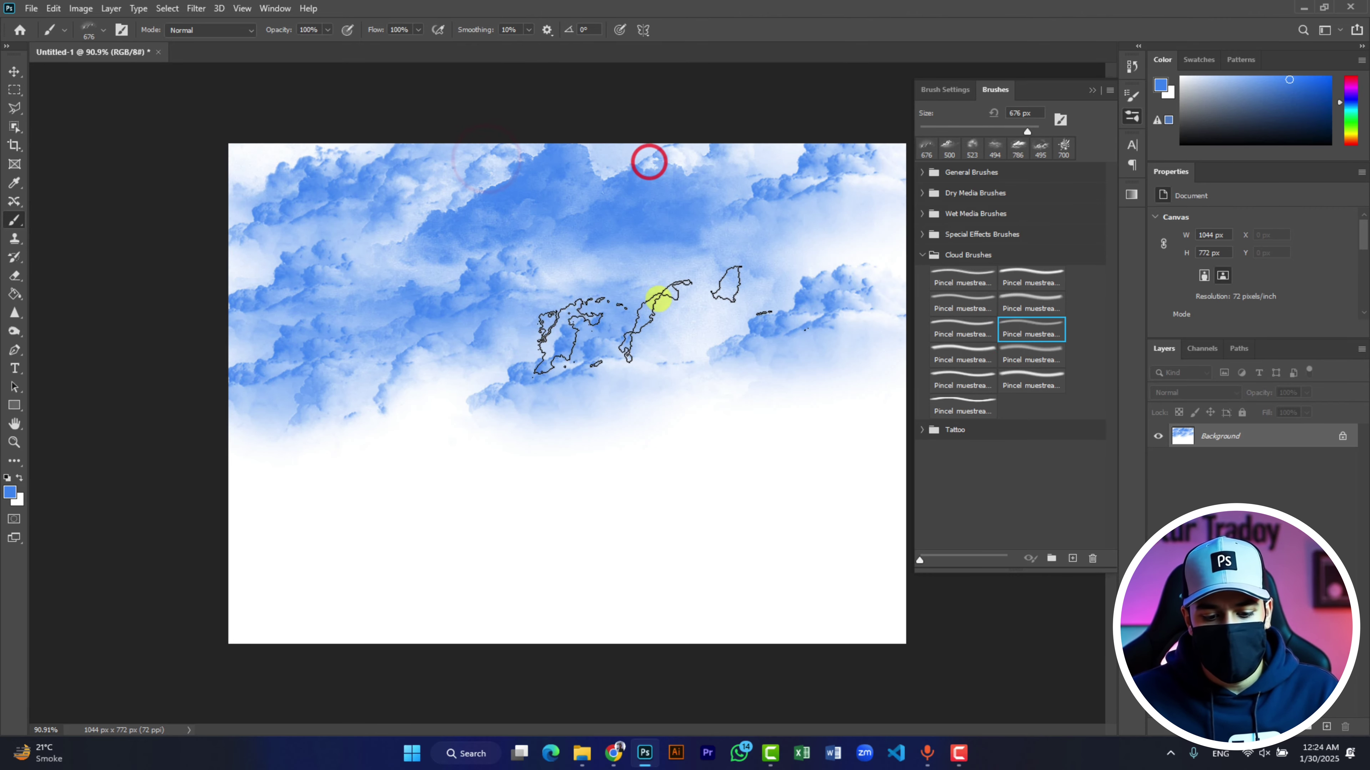
left_click(676, 291)
left_click(731, 357)
Select the tenth brush of the Cloud Brushes group and set its size to 500 px
left_click(1042, 381)
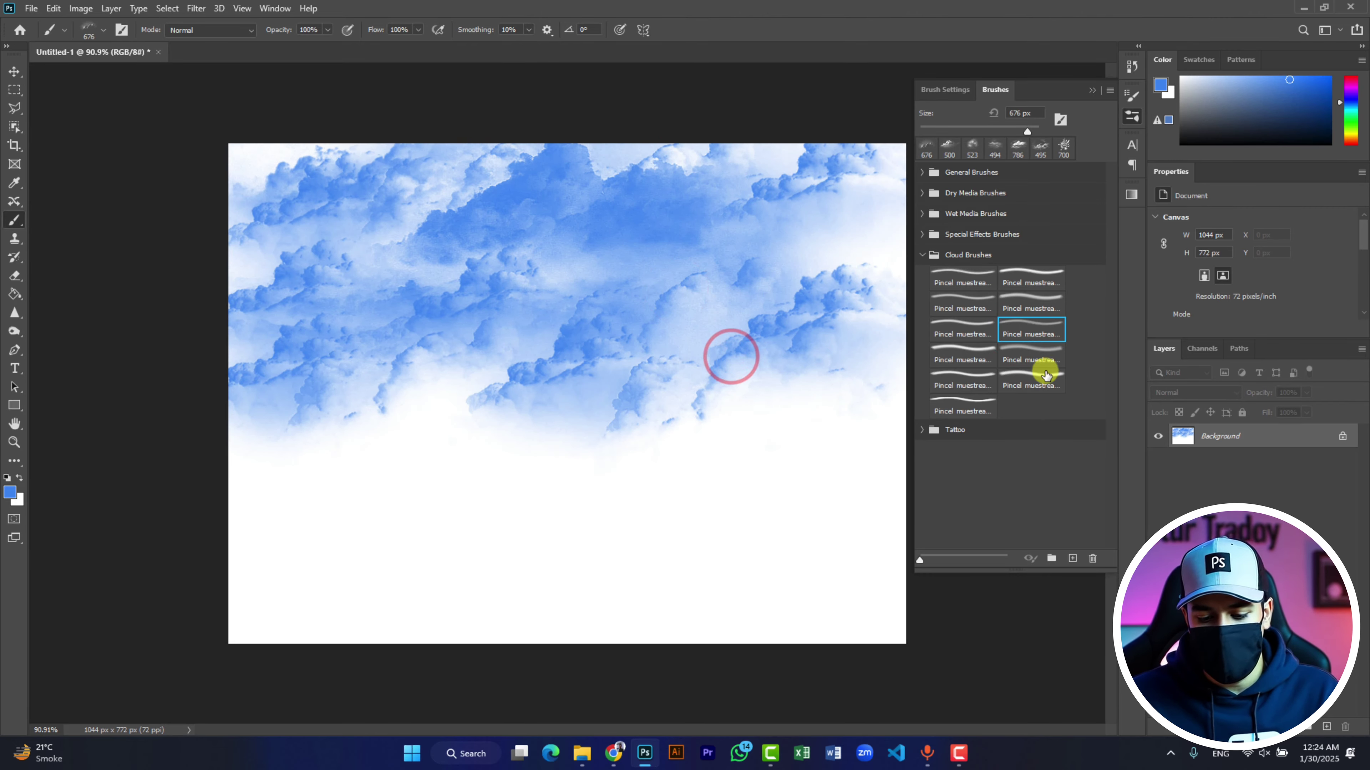
right_click(470, 317)
left_click(621, 334)
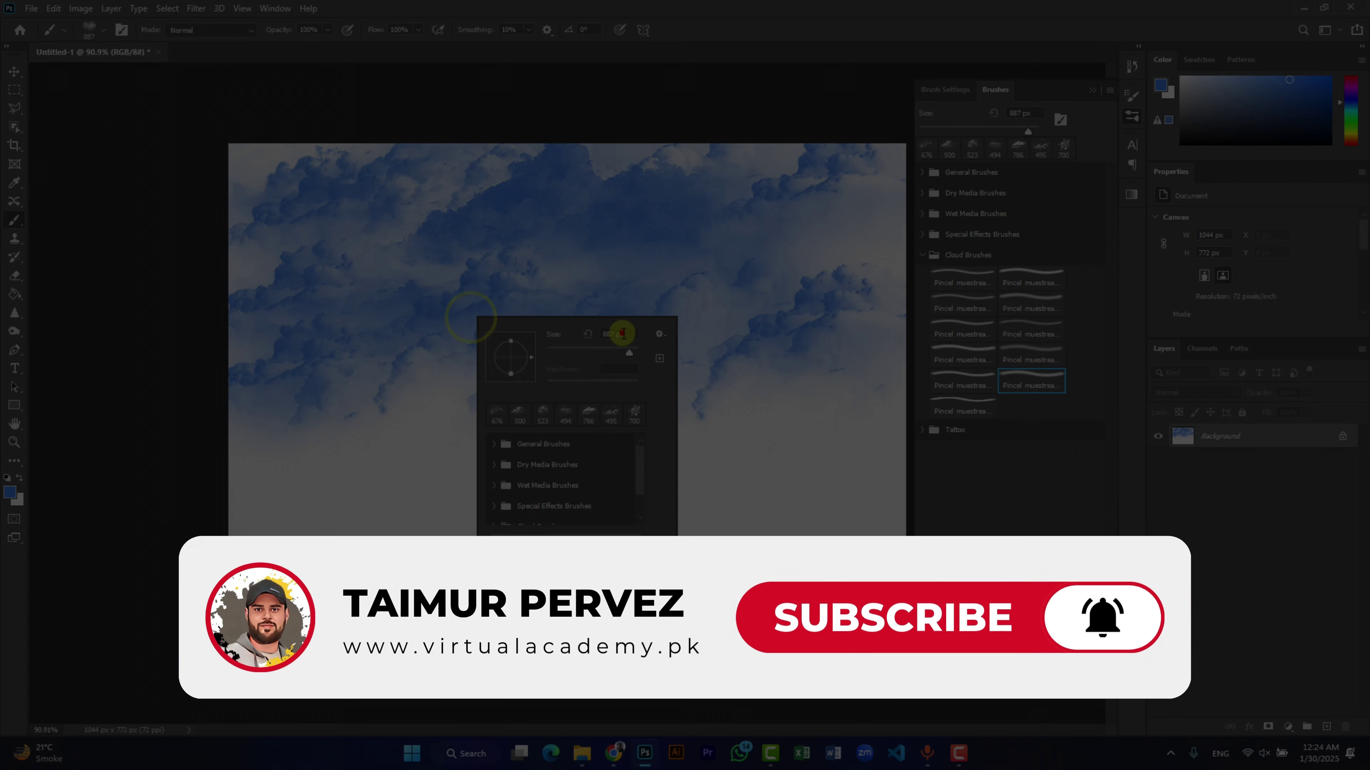
key("ctrl+a")
type("500")
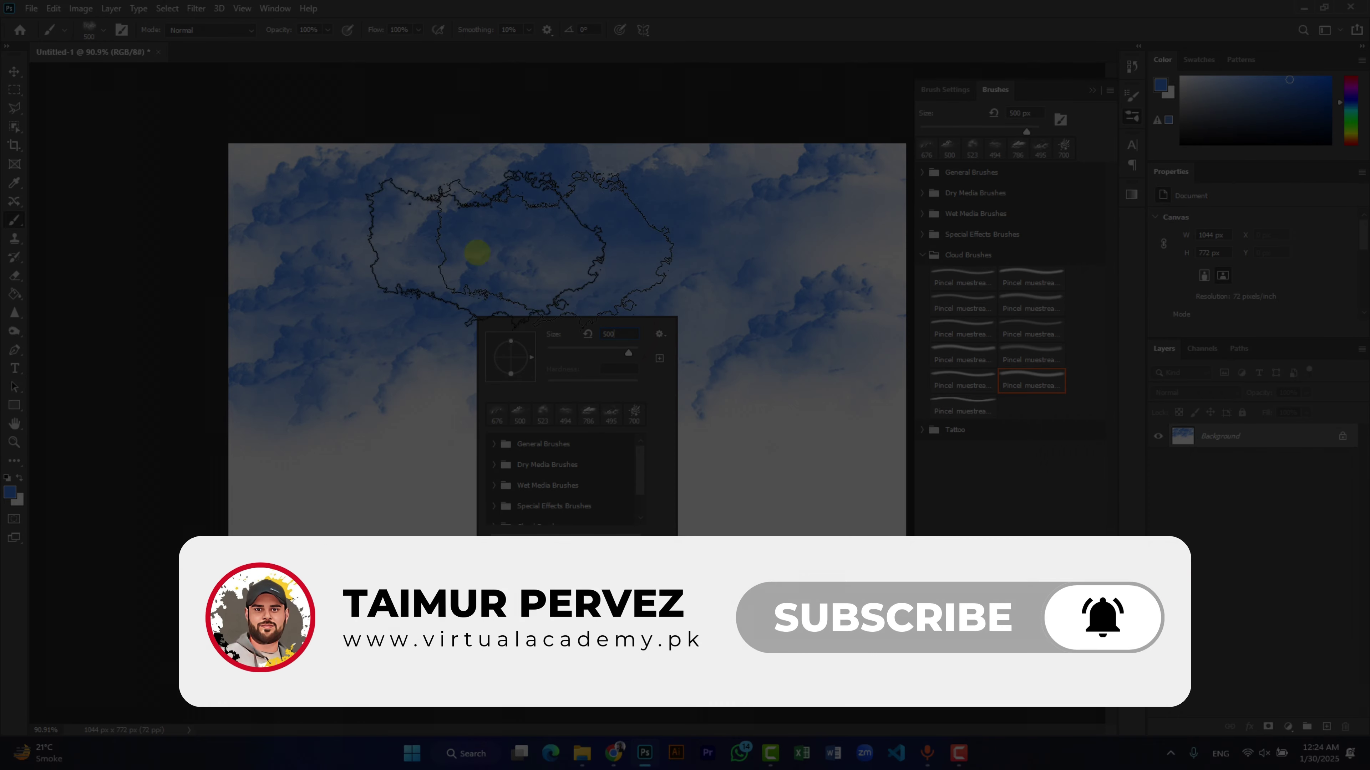
Stamp the tenth cloud brush five times to fill gaps in the blue clouds and extend their lower edge
left_click(325, 210)
left_click(431, 376)
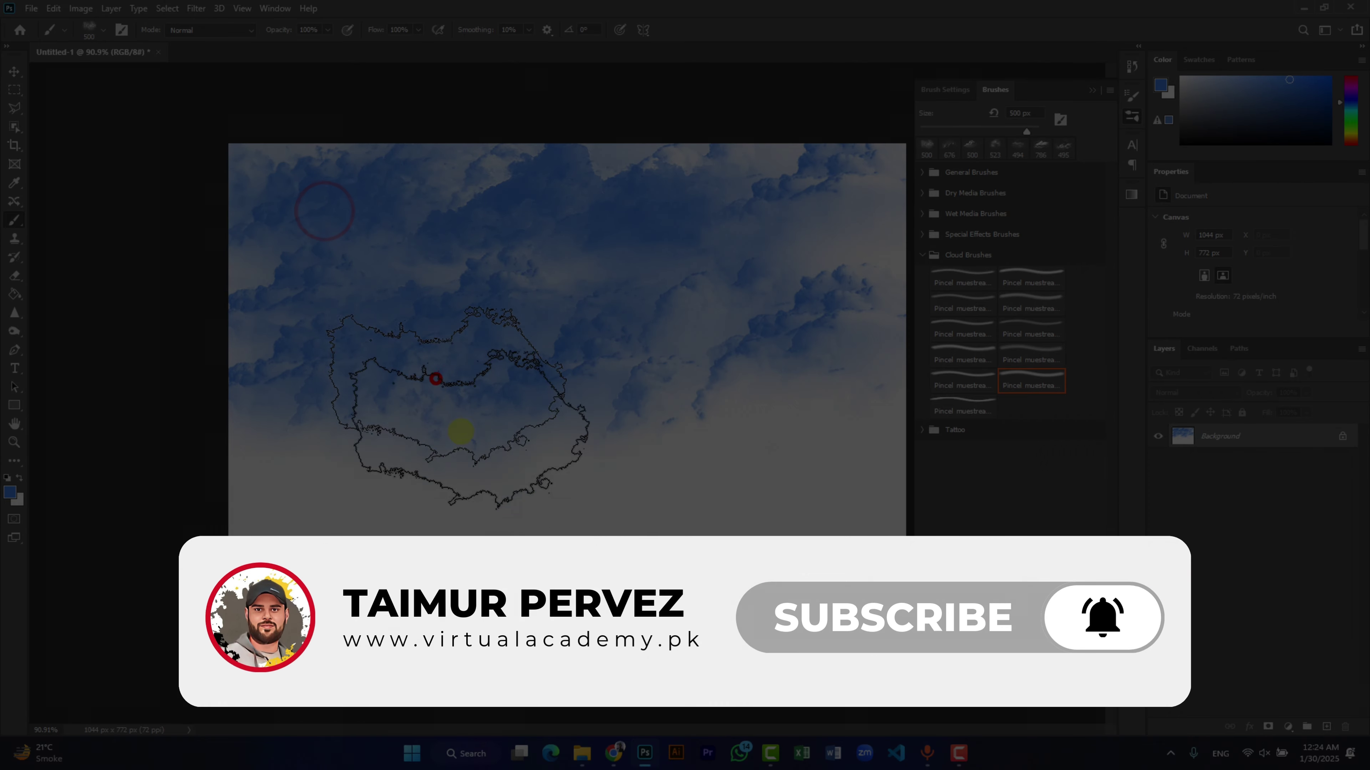
left_click(723, 408)
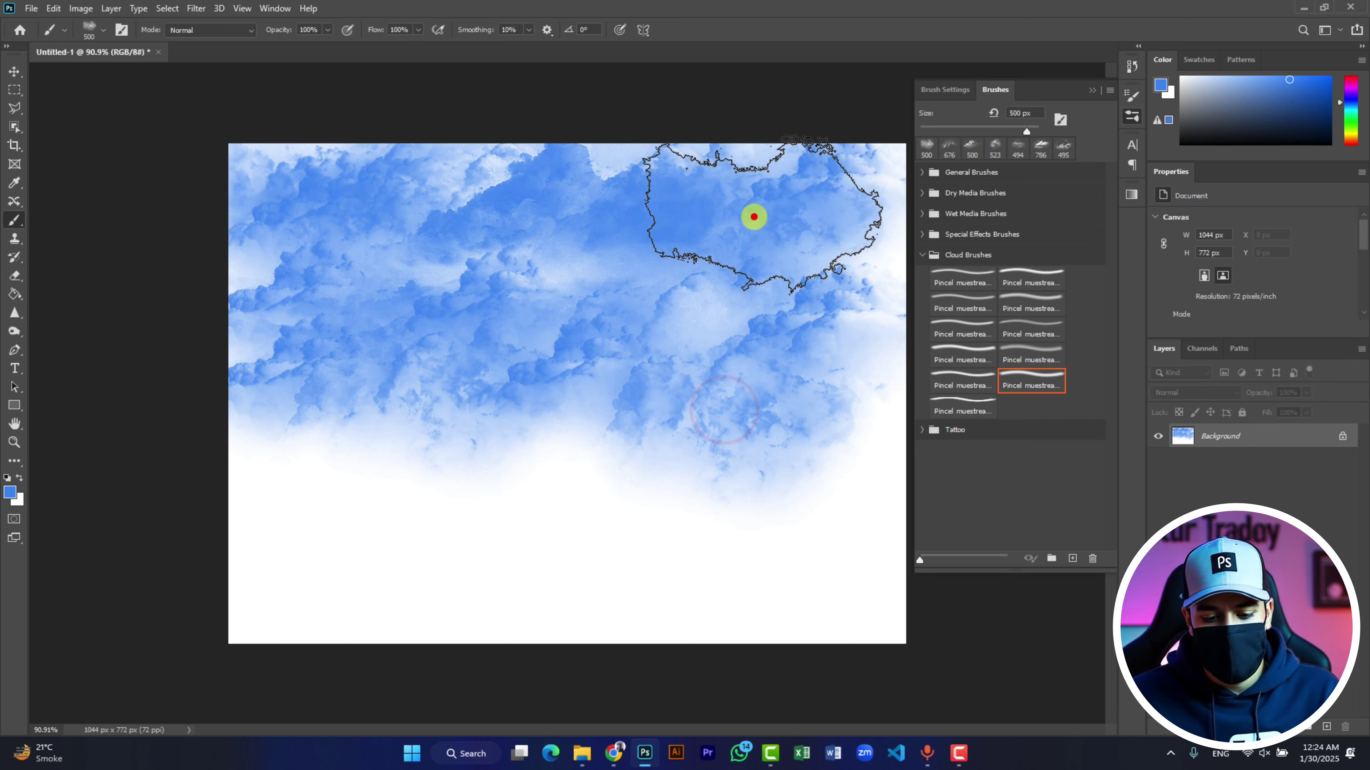
left_click(751, 215)
left_click(596, 144)
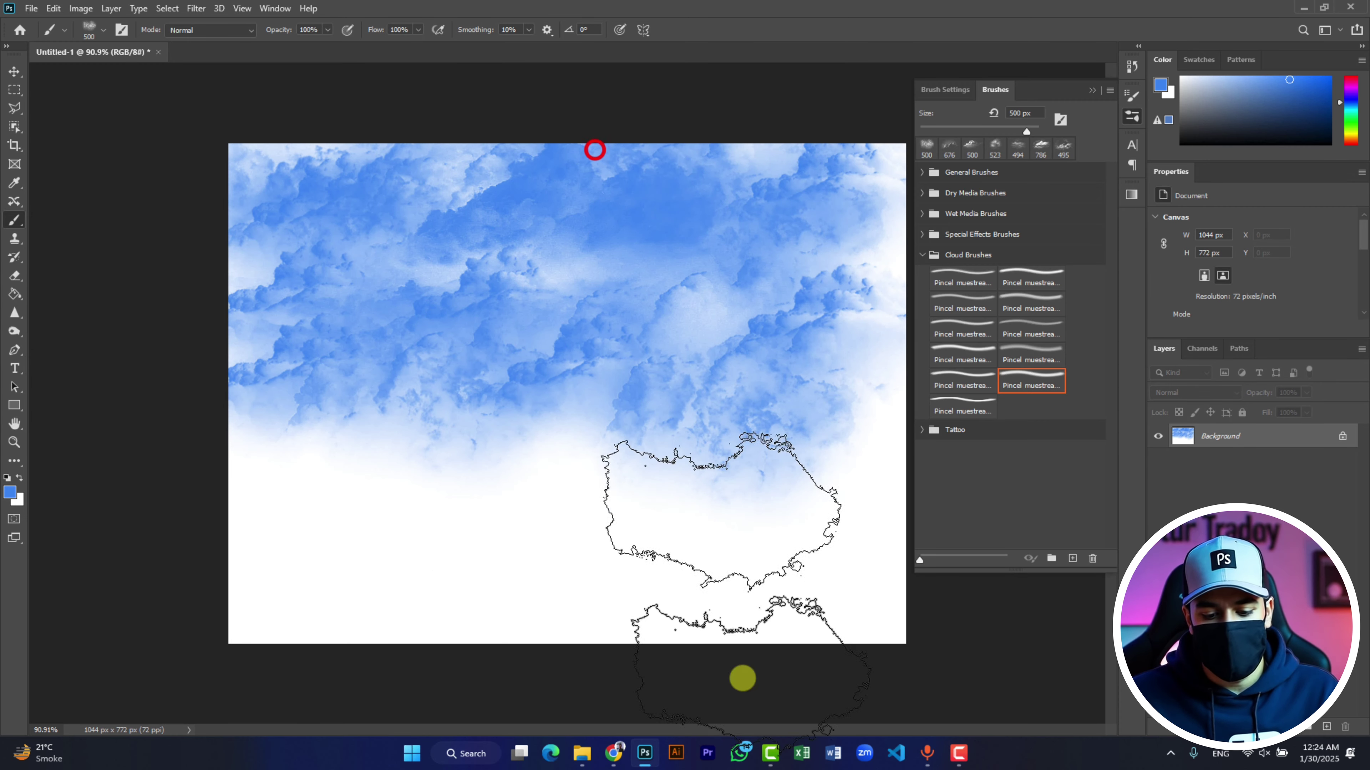
left_click(1089, 89)
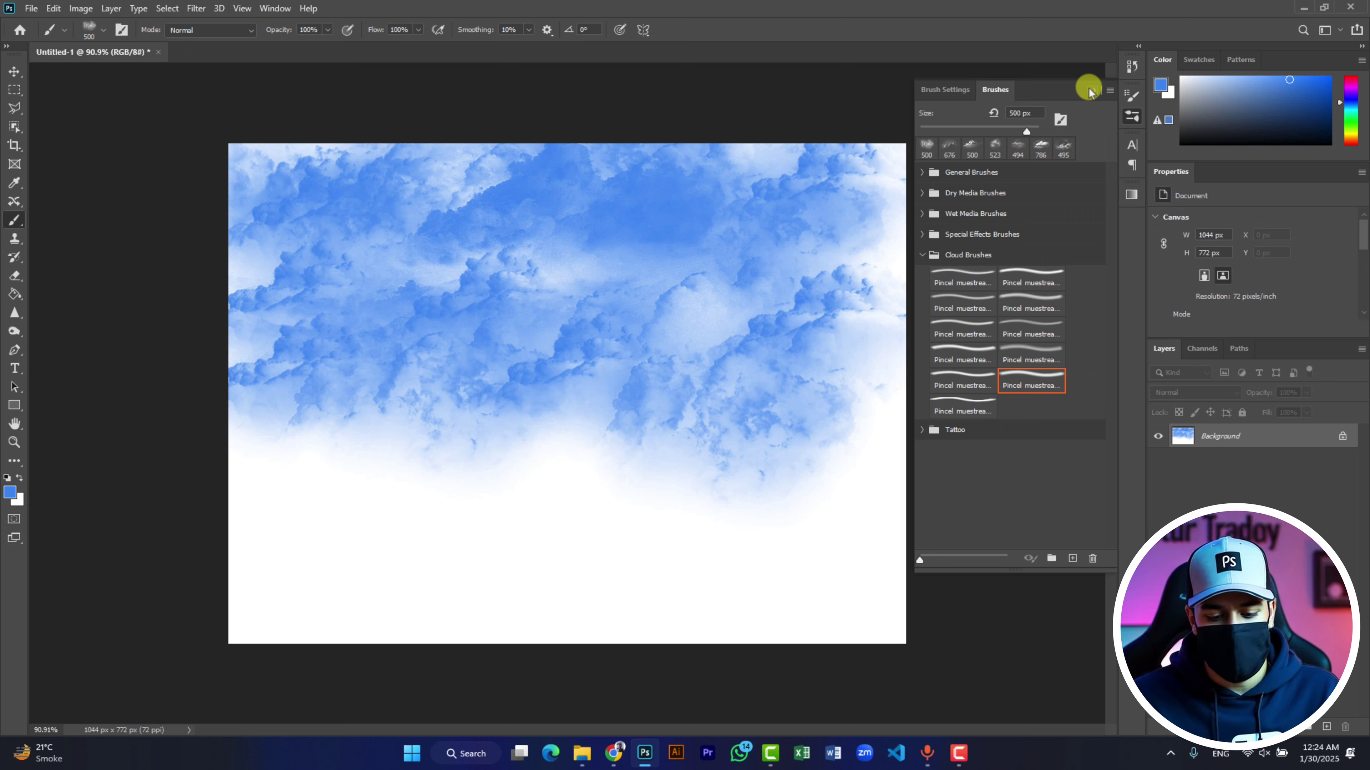
Open the image Photo One.jpg
left_click(34, 12)
left_click(64, 36)
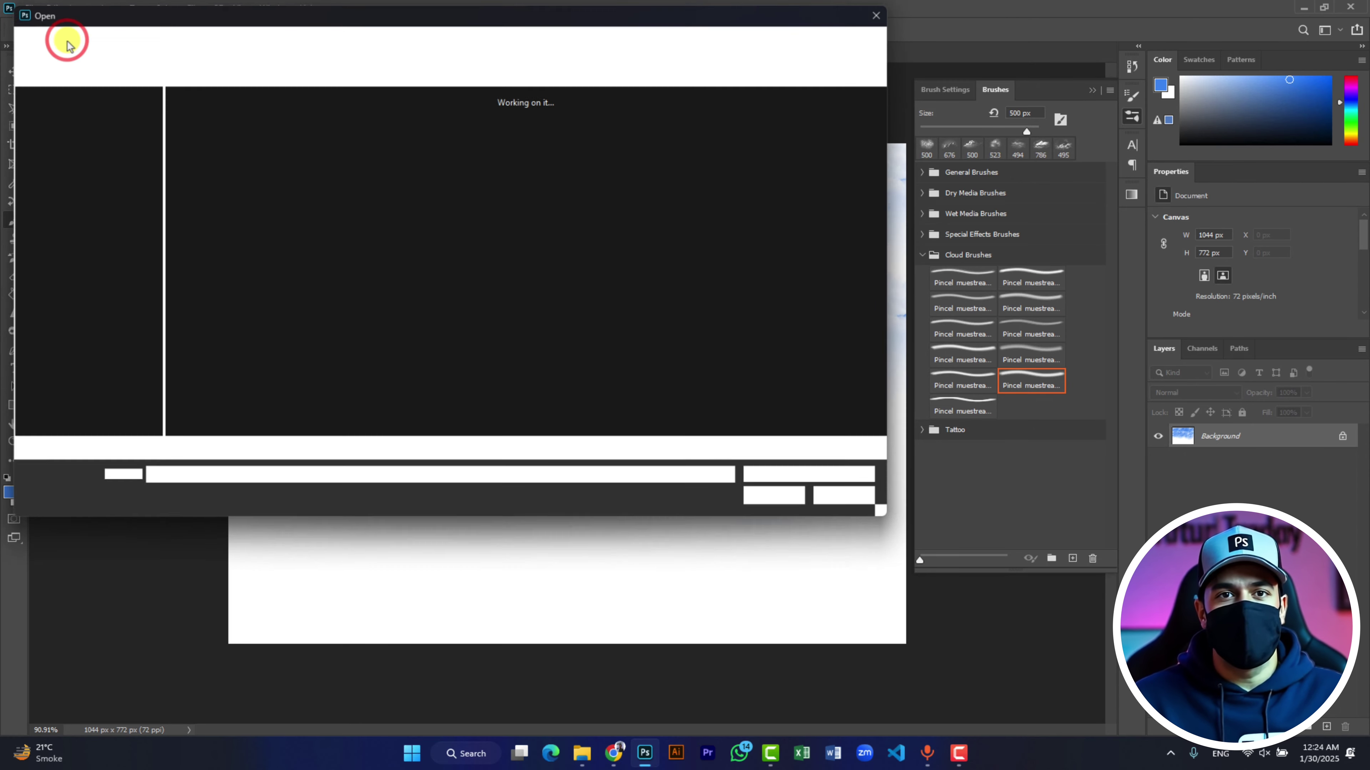
left_click(286, 125)
double_click(283, 130)
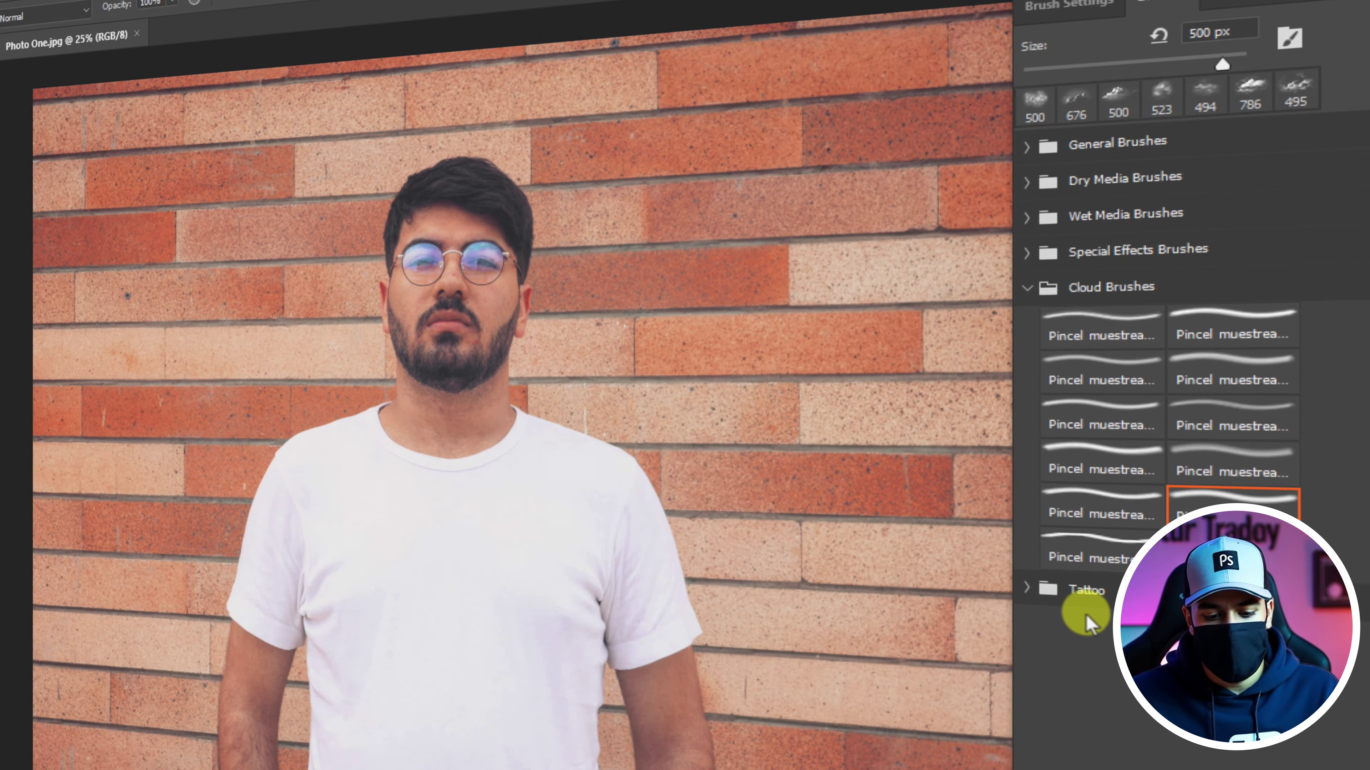
Expand the Tattoo brush group, try several of its brushes from BHW5 onward and select BHW9
left_click(1020, 586)
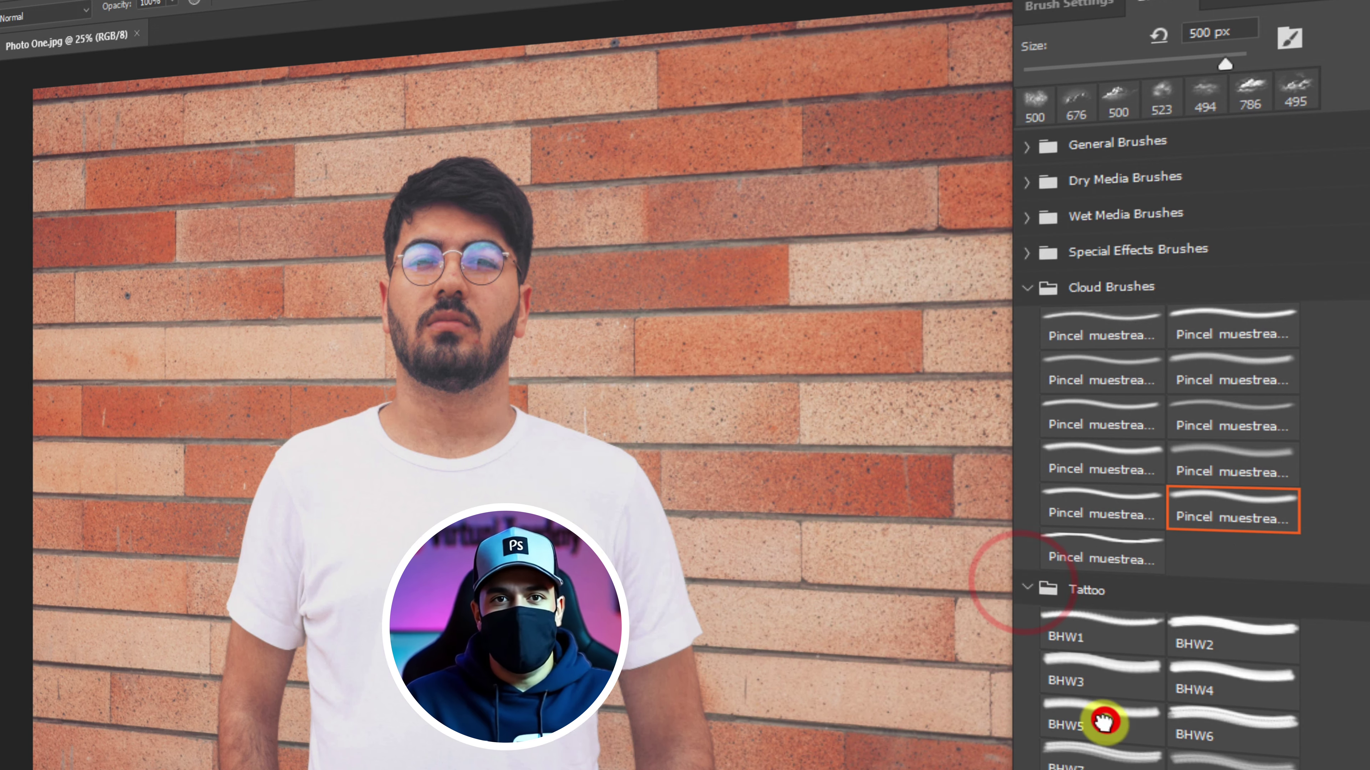
left_click(1103, 722)
left_click(1213, 726)
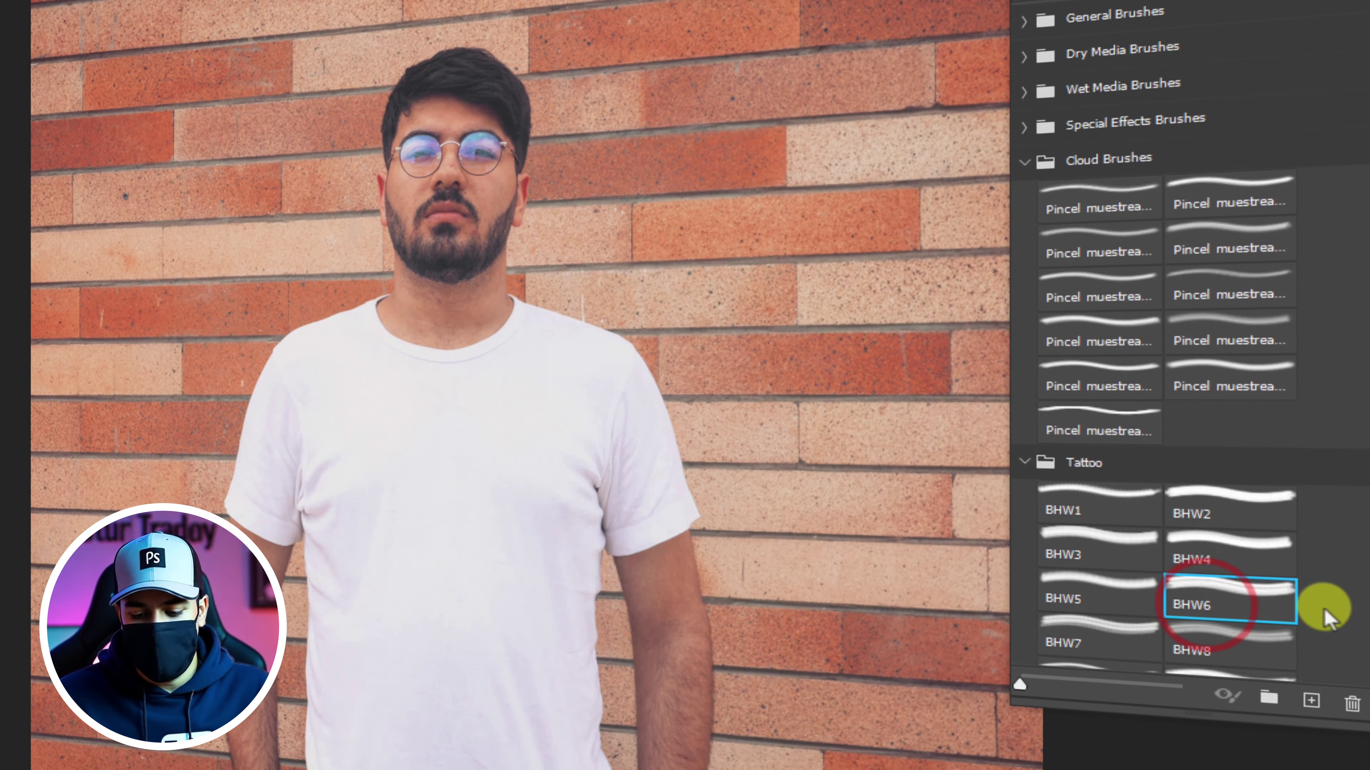
scroll(1140, 581, "down", 1)
left_click(1108, 613)
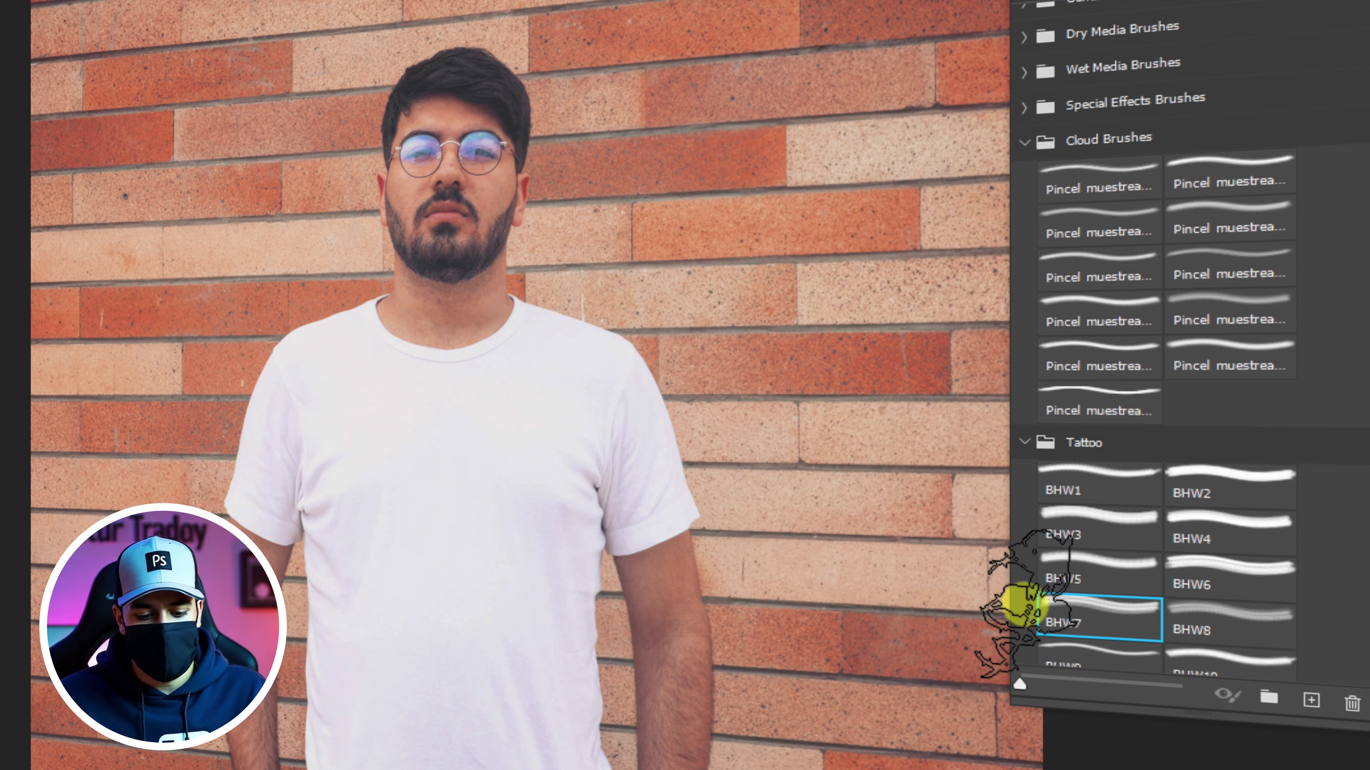
left_click(1208, 626)
scroll(1240, 628, "down", 1)
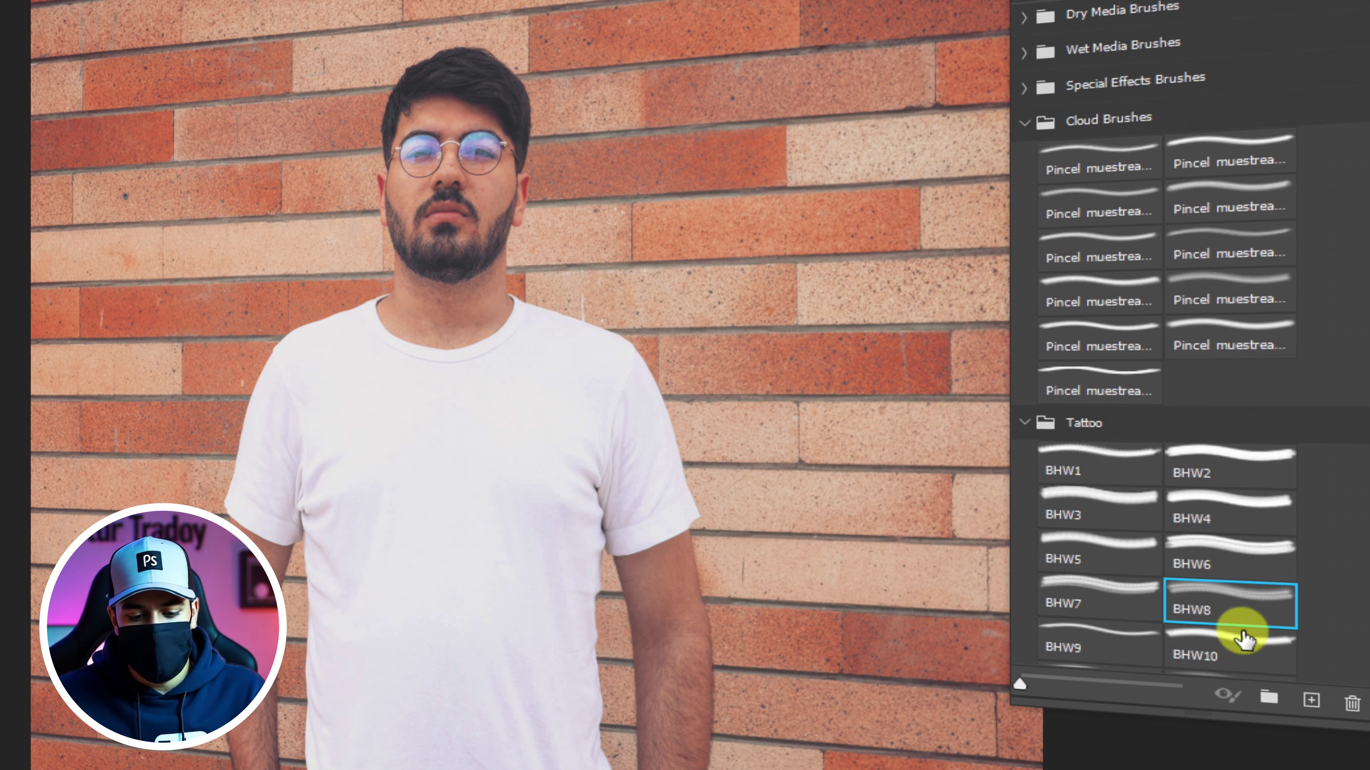
left_click(1213, 637)
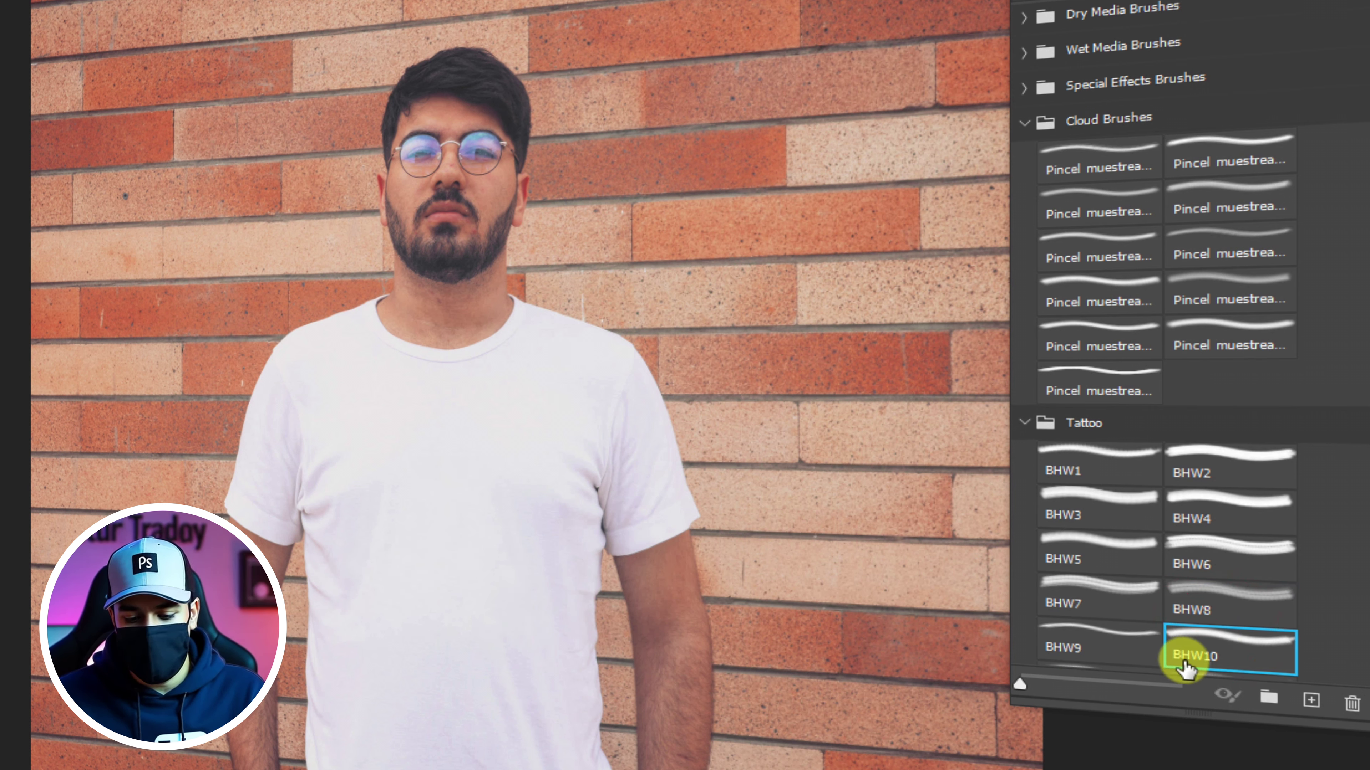
left_click(1085, 645)
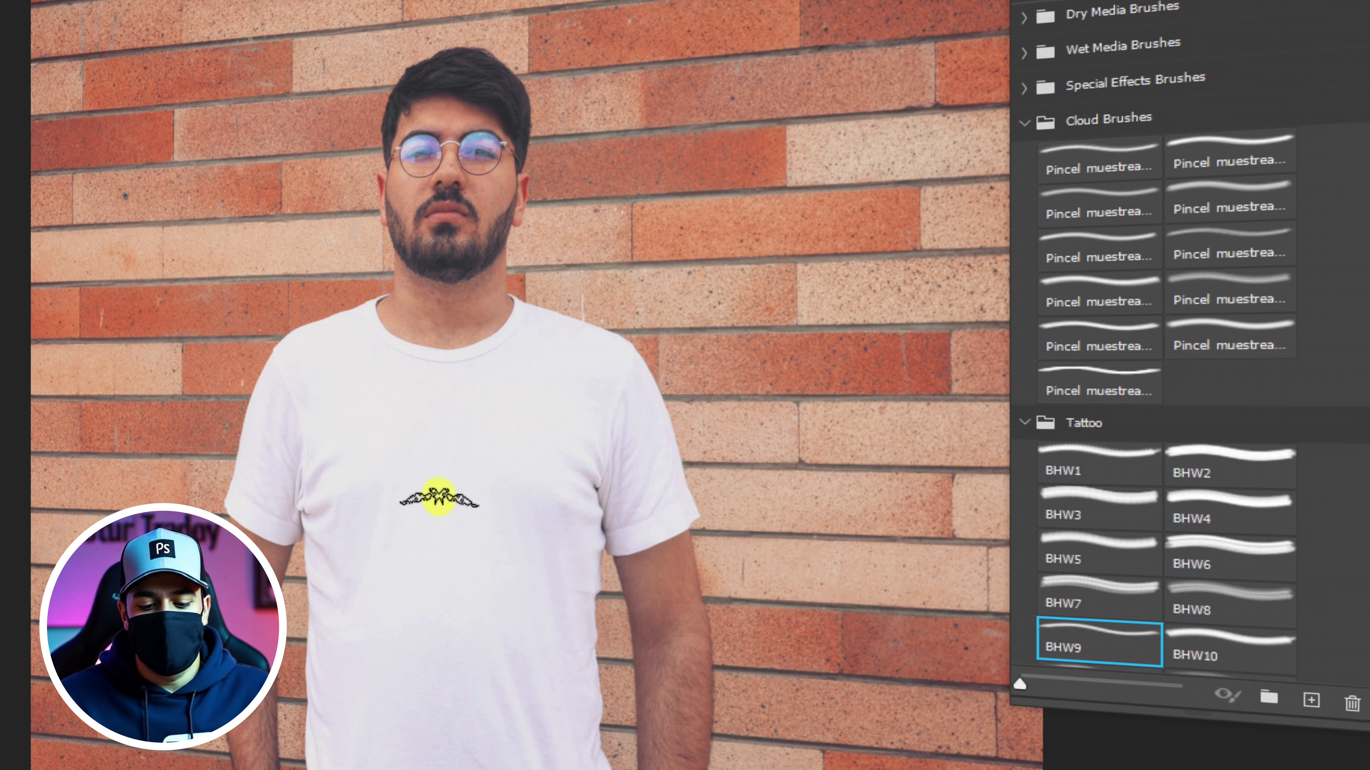
Set the BHW9 brush size to 1200 px, then stamp it in blue on the T-shirt's chest and undo the stamp
right_click(439, 496)
left_click(661, 559)
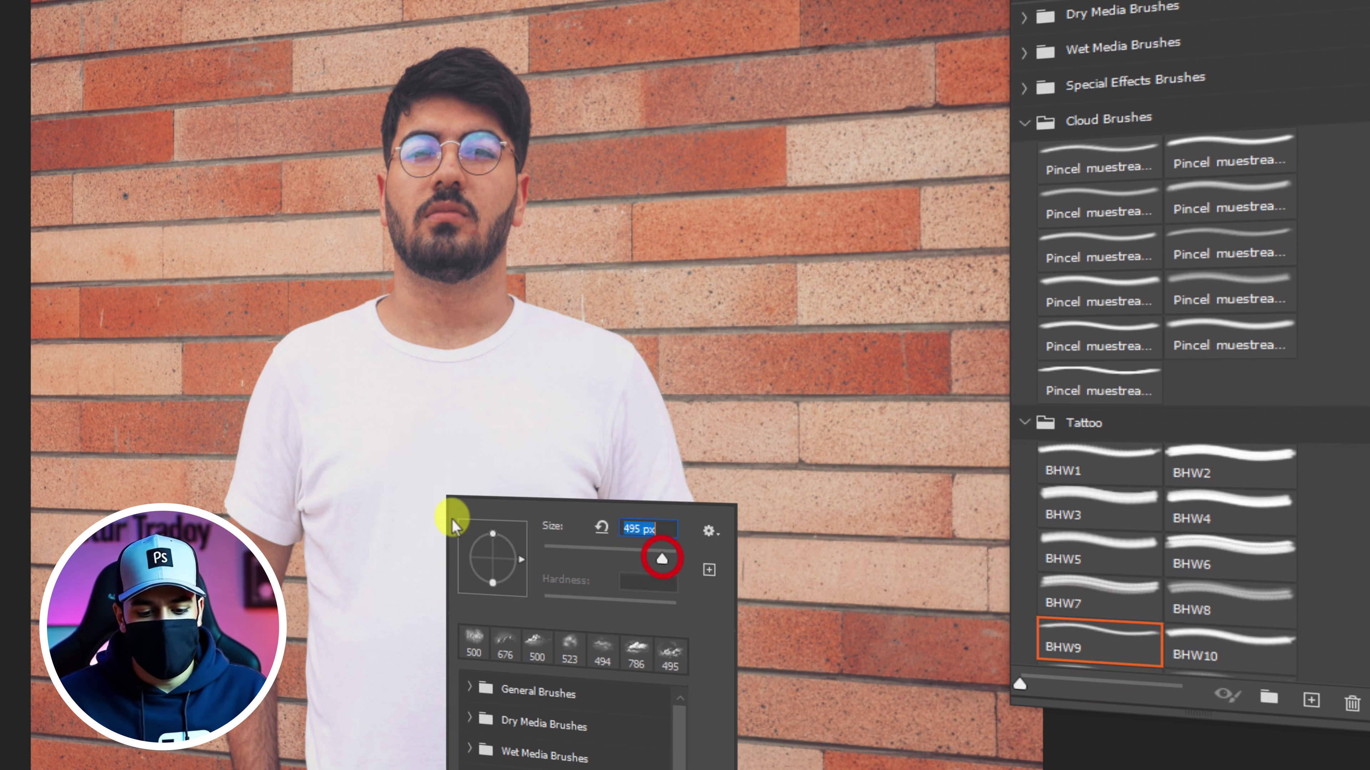
left_click_drag(660, 550, 684, 561)
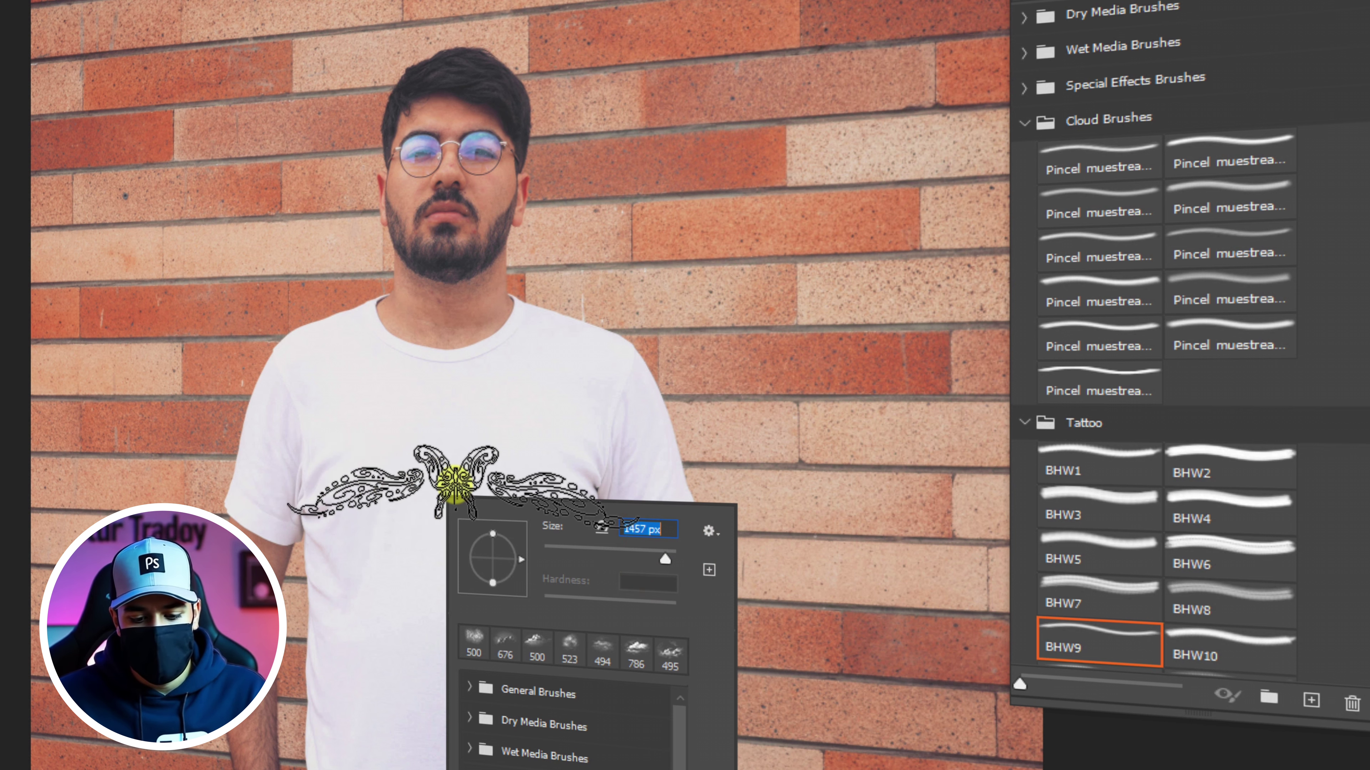
type("1200")
key("Return")
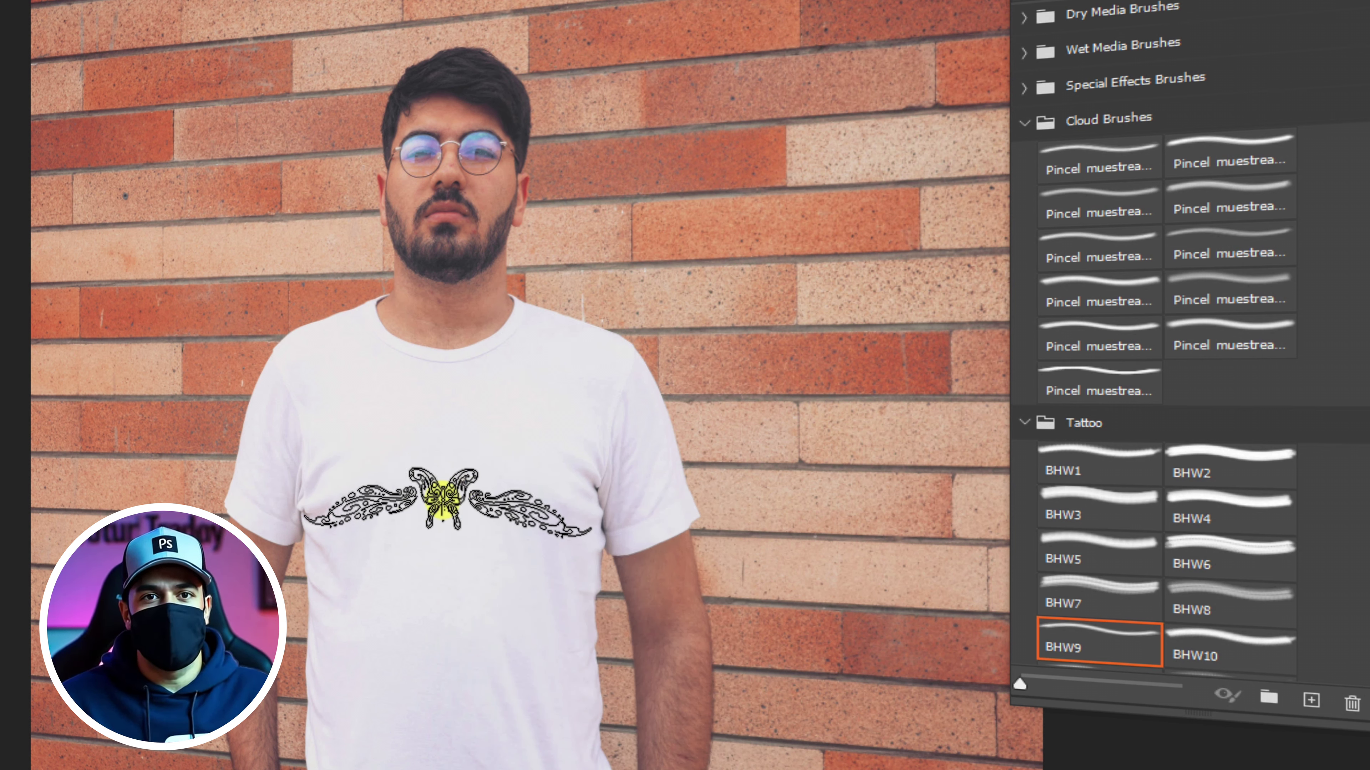
left_click(442, 499)
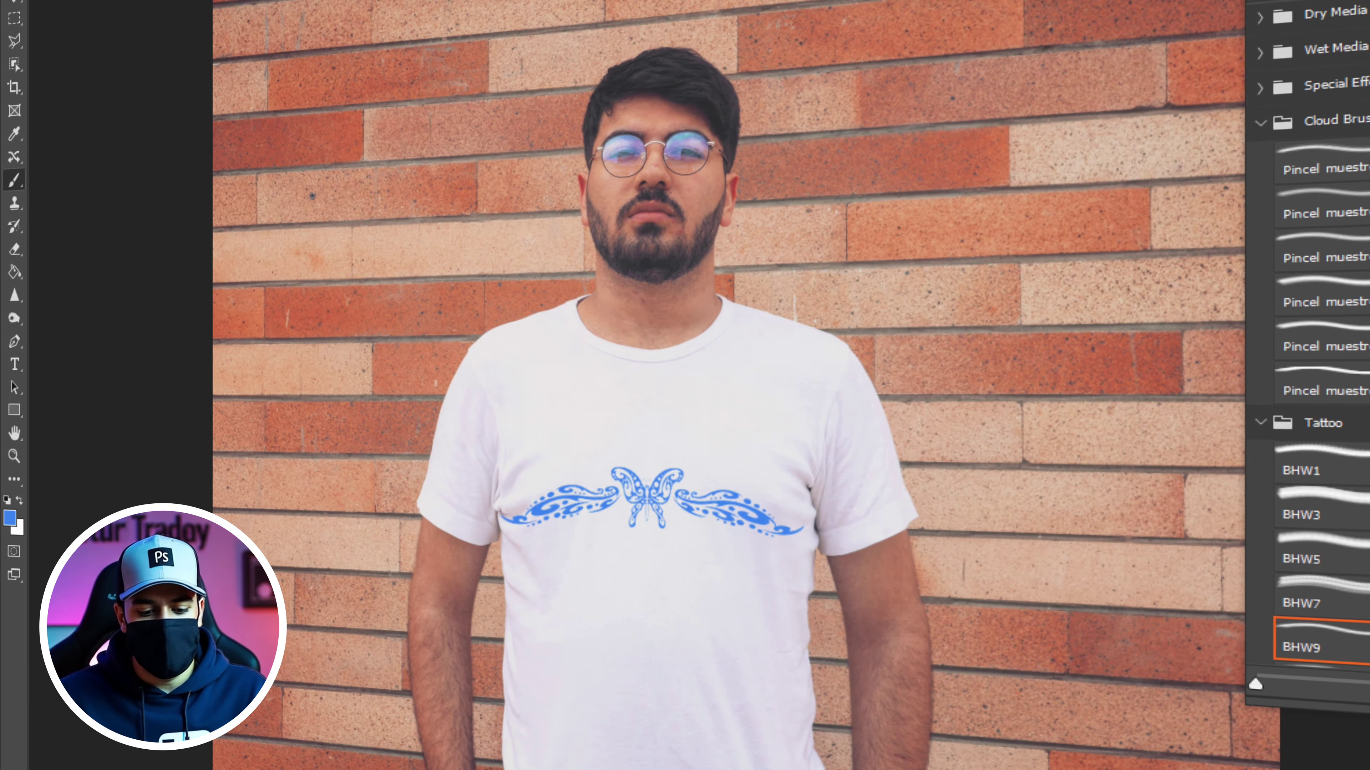
key("ctrl+z")
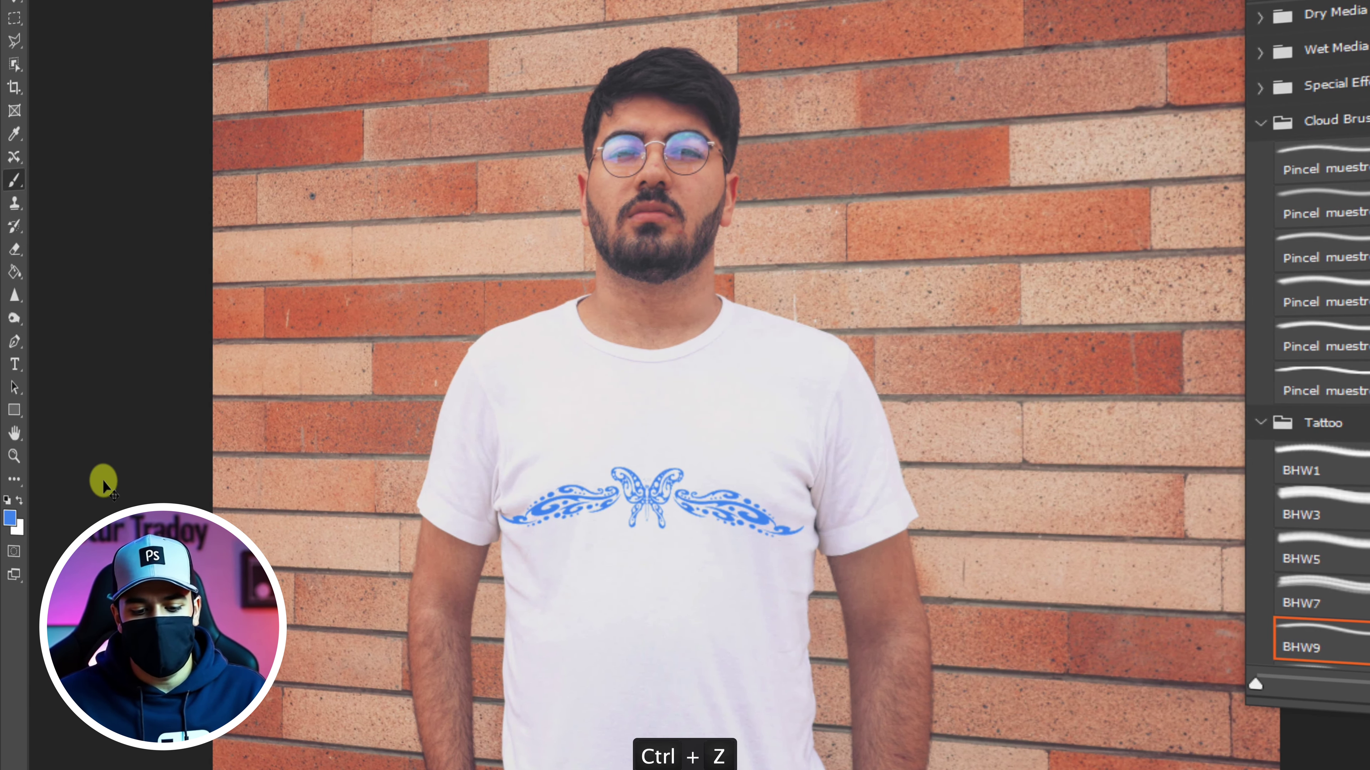
Set the foreground colour to a dark red
left_click(11, 522)
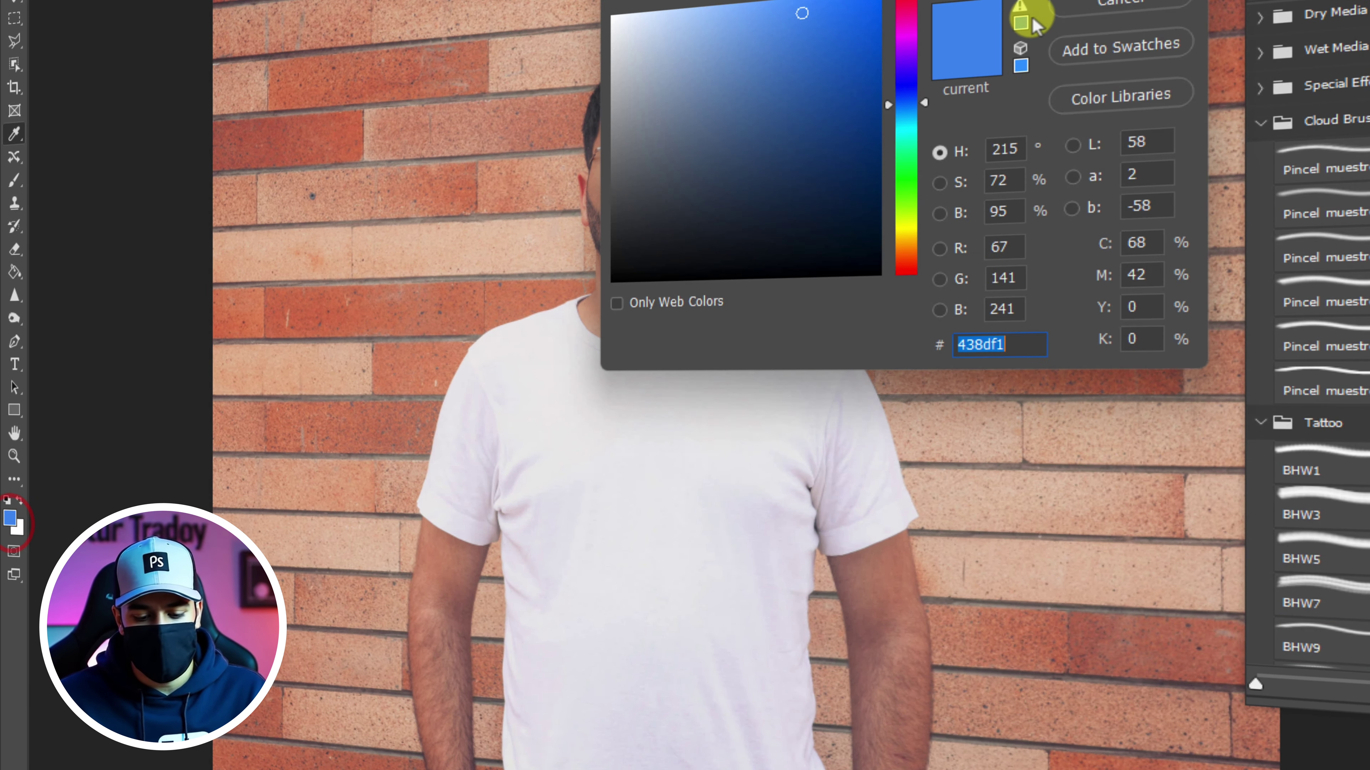
left_click_drag(814, 103, 902, 2)
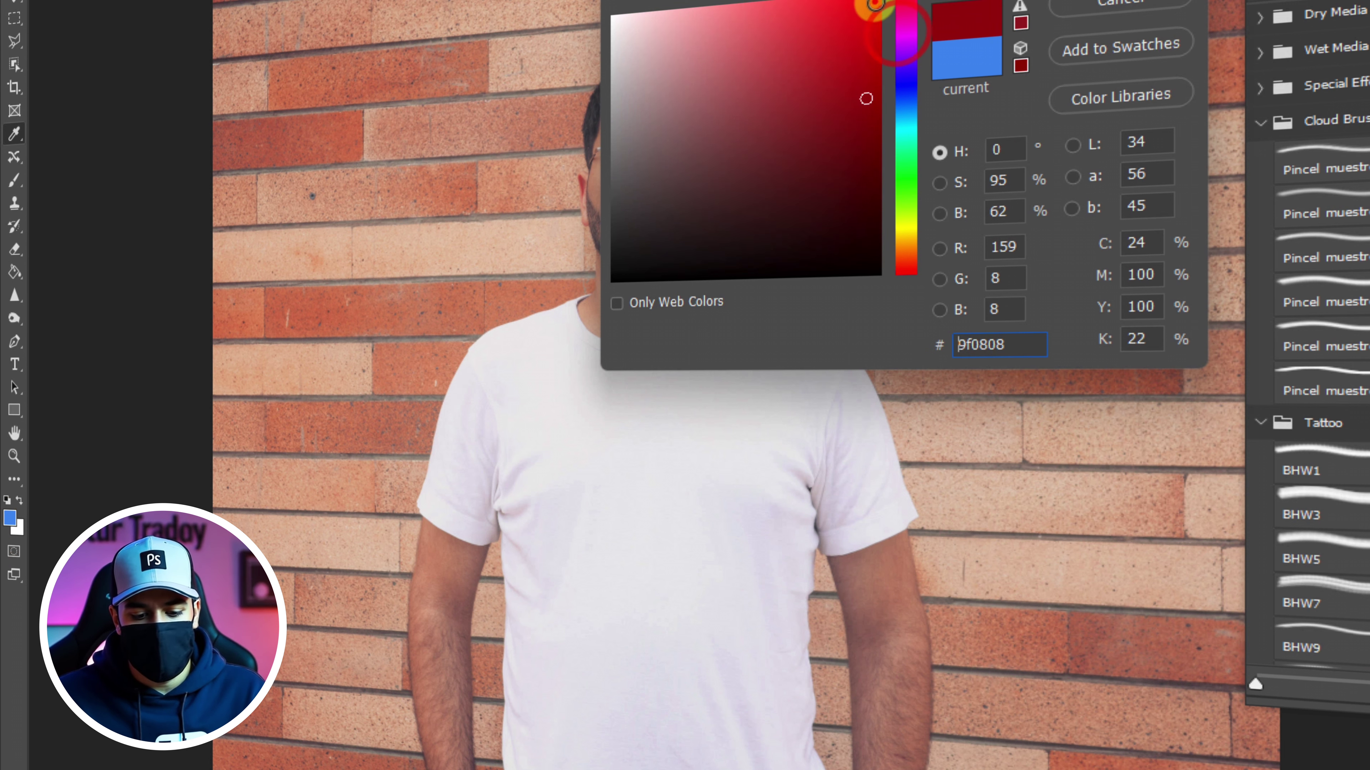
left_click_drag(872, 96, 874, 151)
left_click(1116, 30)
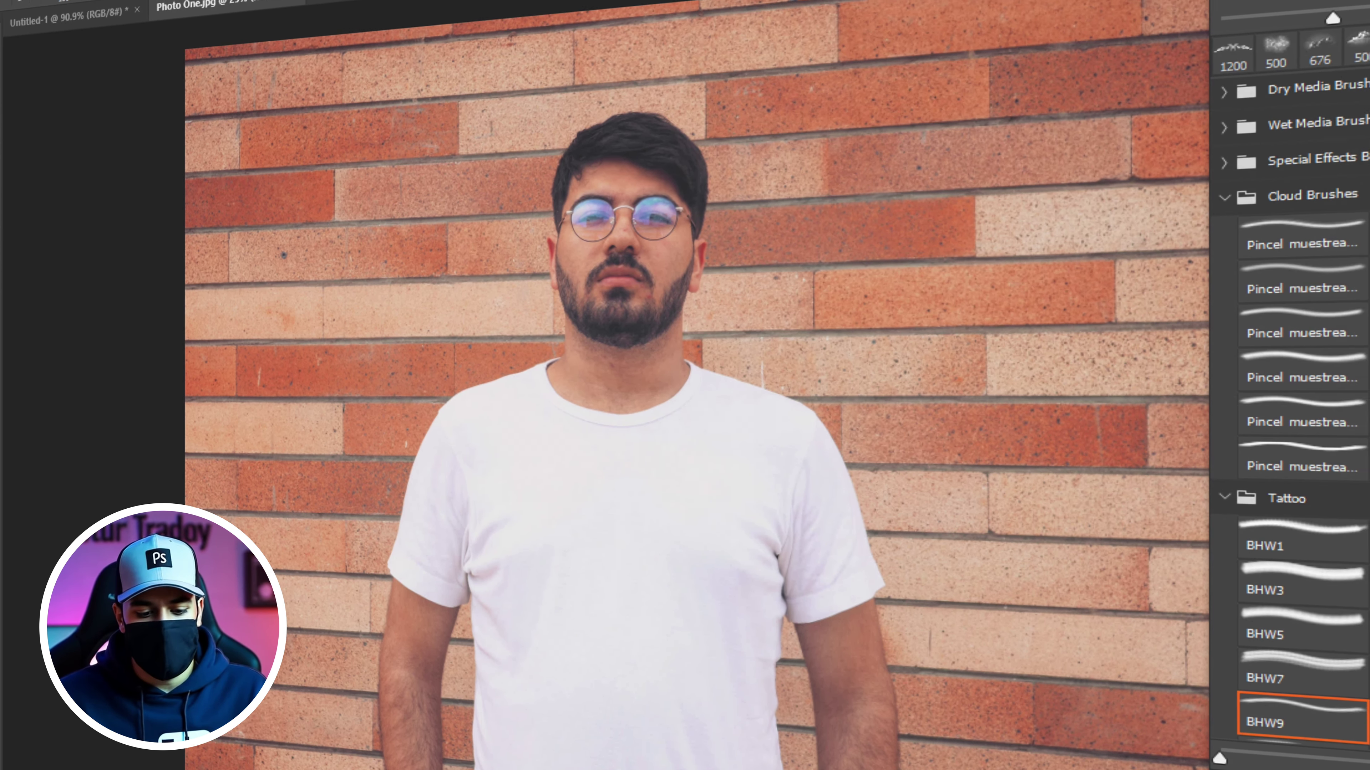
Set the BHW9 brush size to 1000 px and stamp it once in dark red across the T-shirt's chest
double_click(1171, 27)
type("1000")
key("Return")
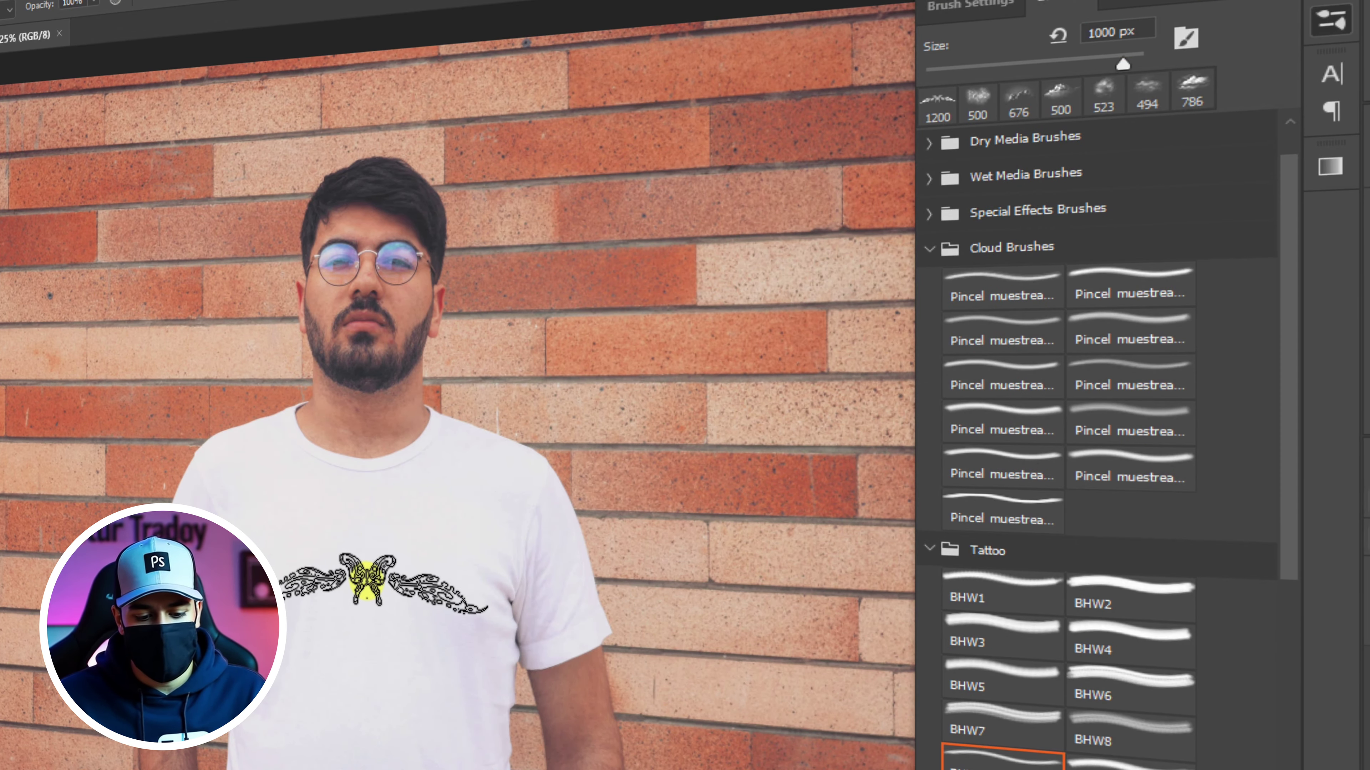
left_click(364, 580)
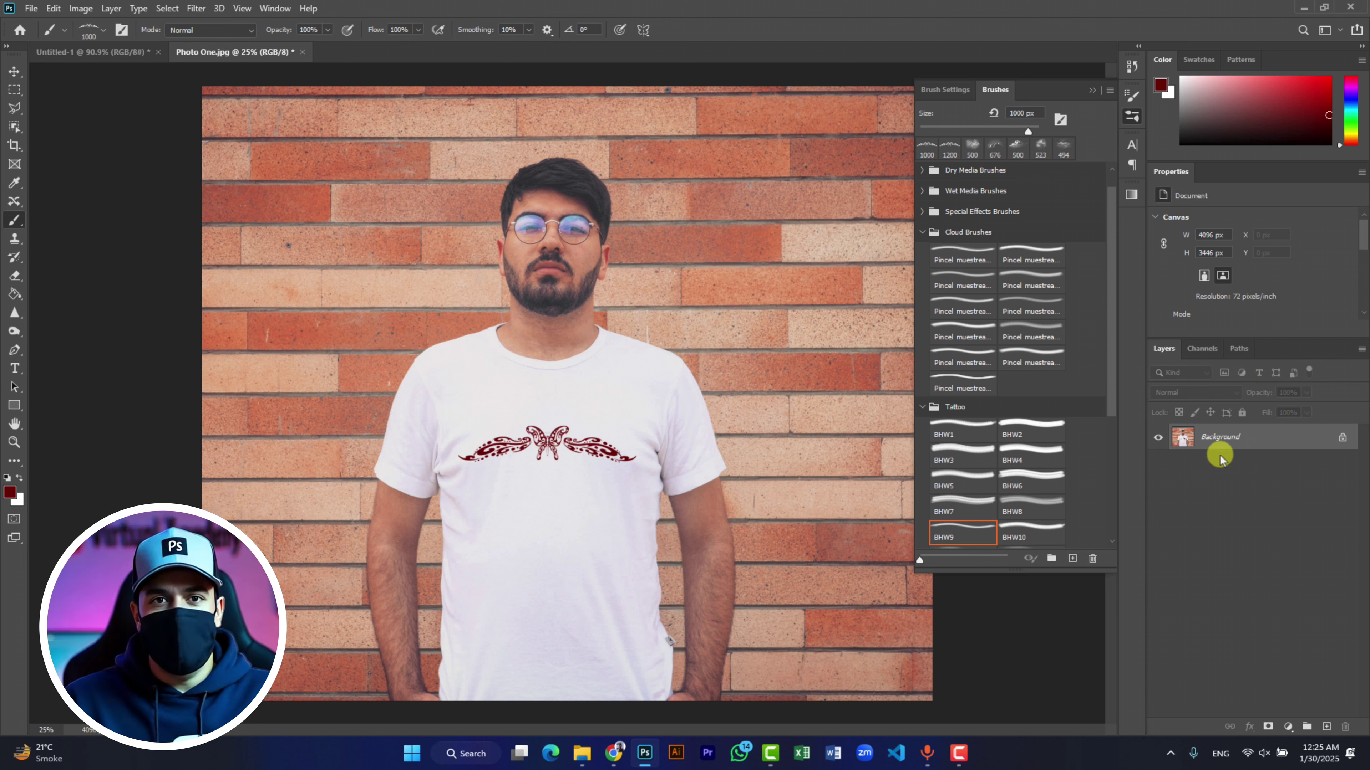
Undo the dark red tattoo stamp on the T-shirt
key("ctrl+z")
key("ctrl+z")
key("ctrl+z")
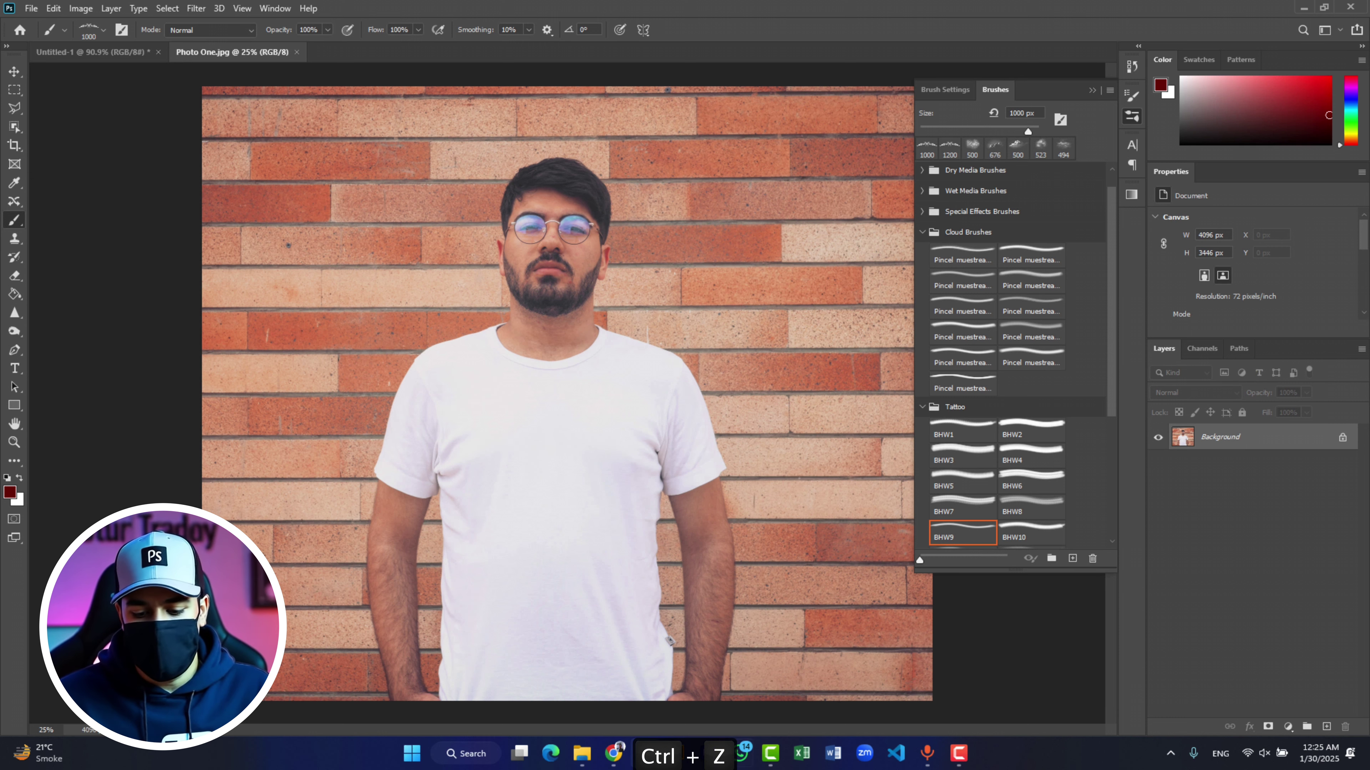
Stamp the BHW9 tattoo on a new layer across the T-shirt's chest and blend it in Multiply at 83% opacity
left_click(1329, 727)
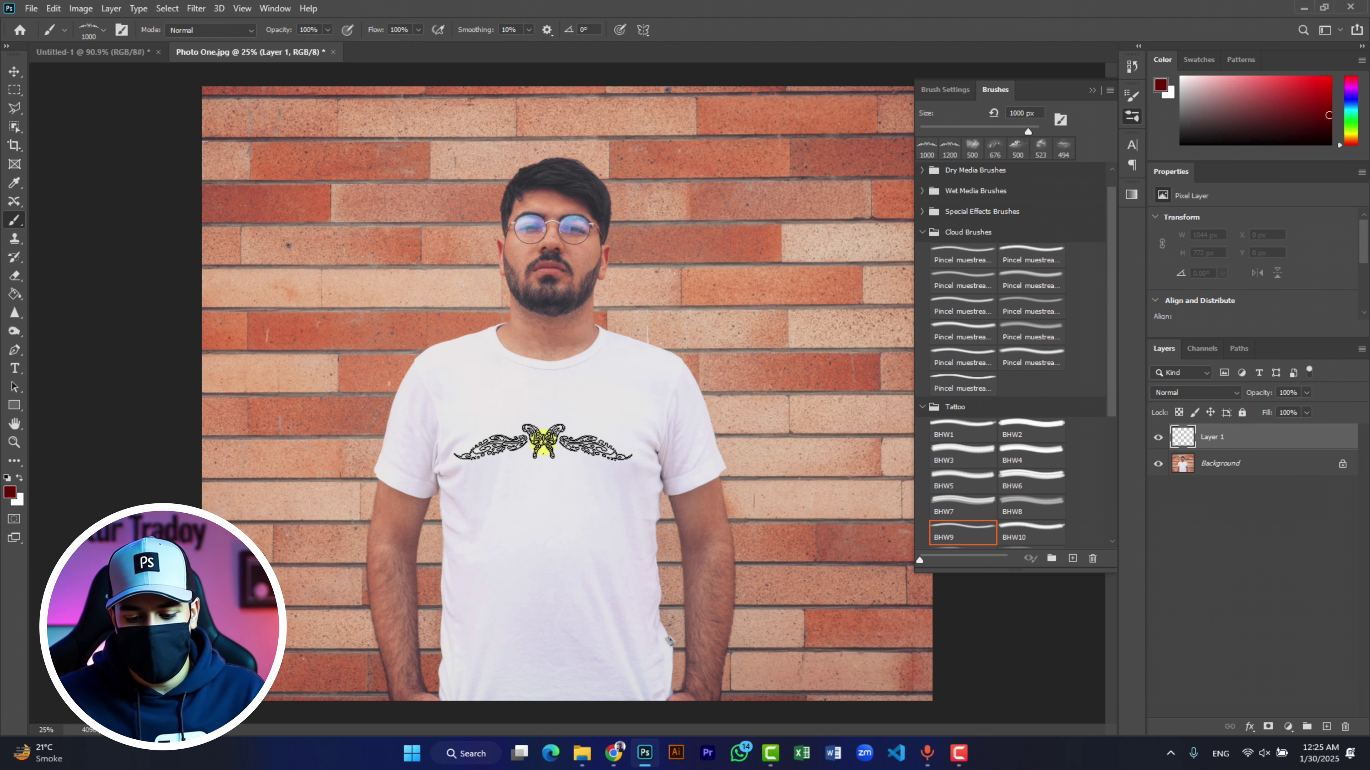
left_click(542, 441)
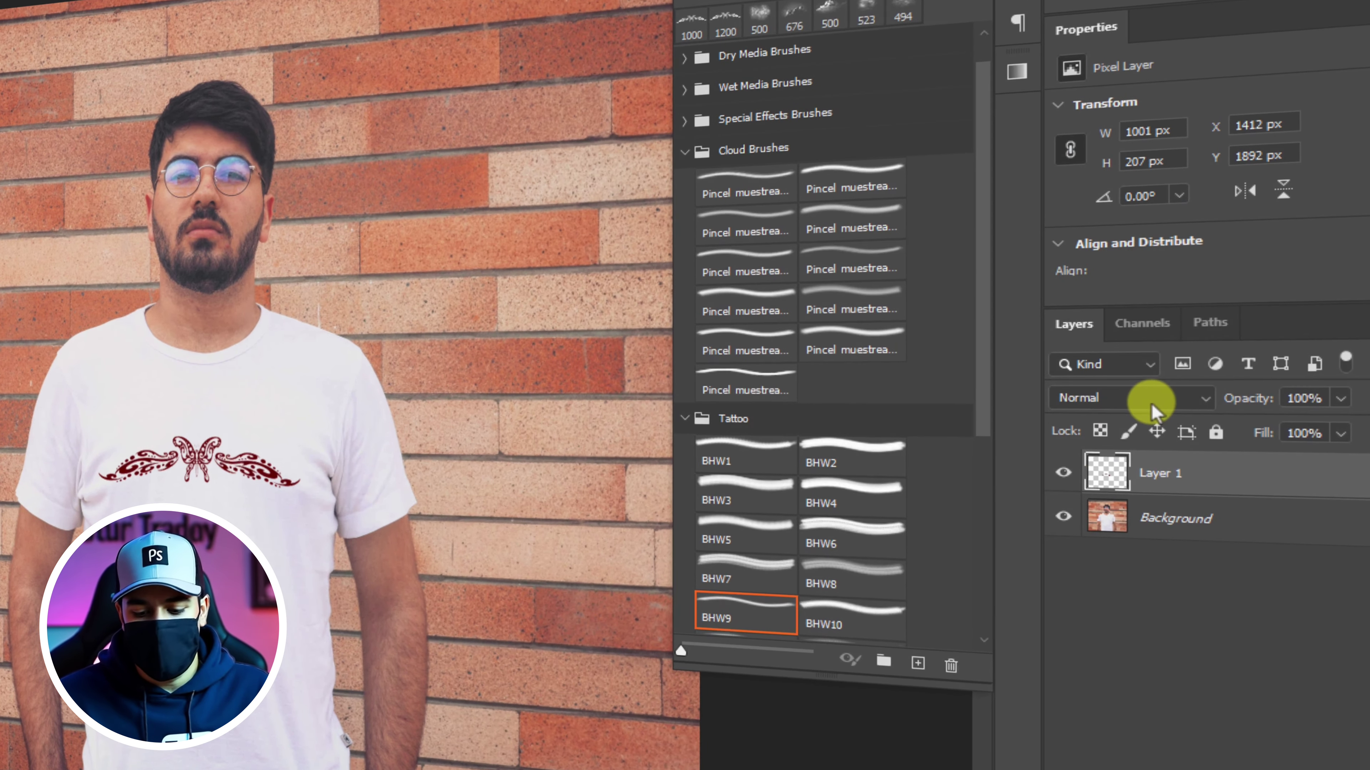
left_click(1151, 403)
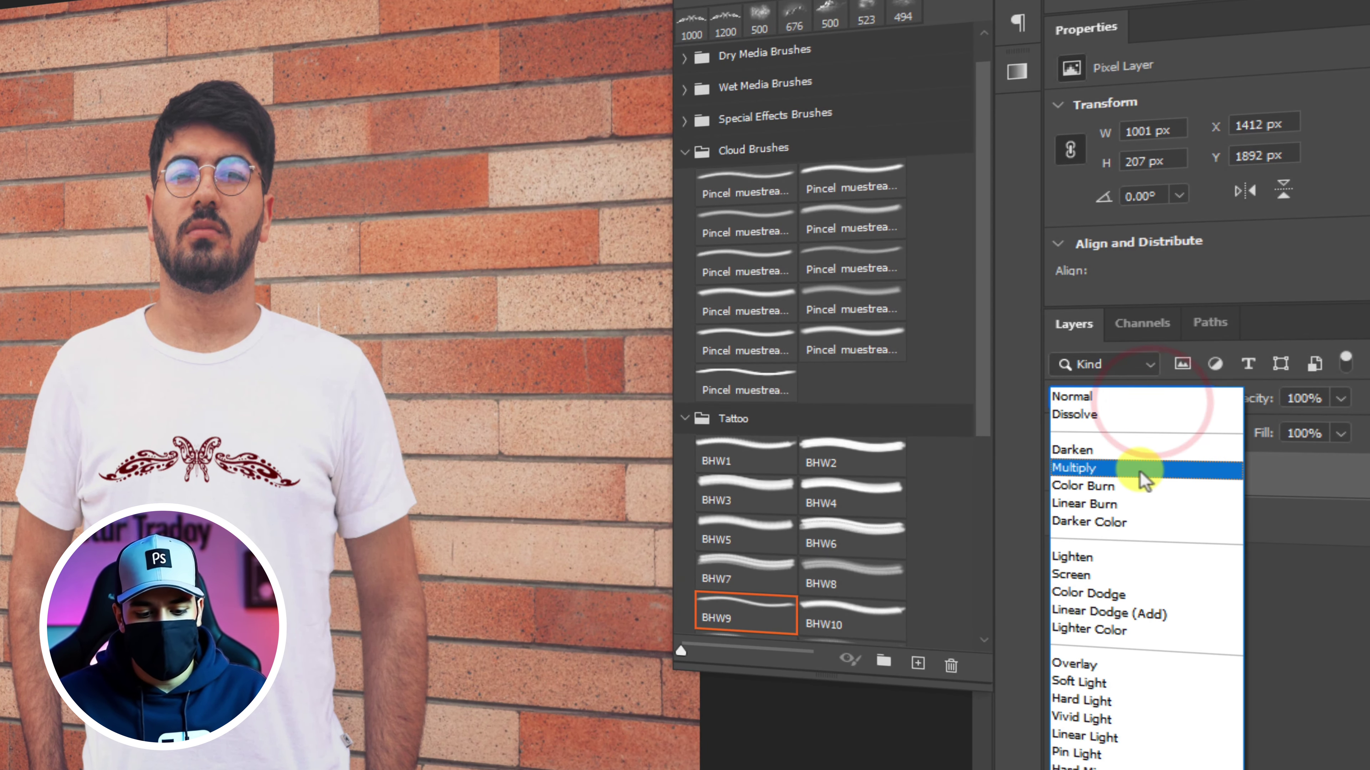
left_click(1142, 468)
left_click_drag(1341, 398, 1318, 429)
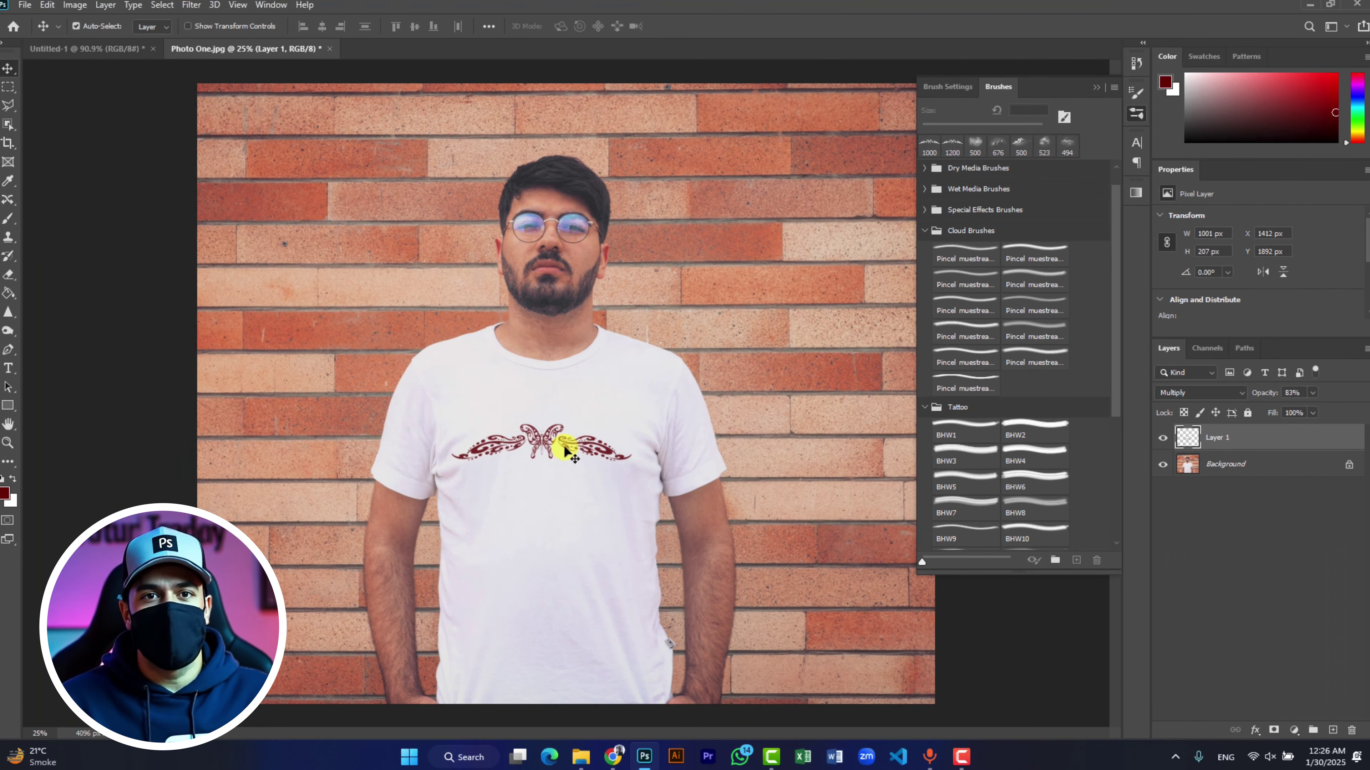
Scale the chest tattoo up to about 104% with Free Transform and shift it slightly right to centre it
key("ctrl+t")
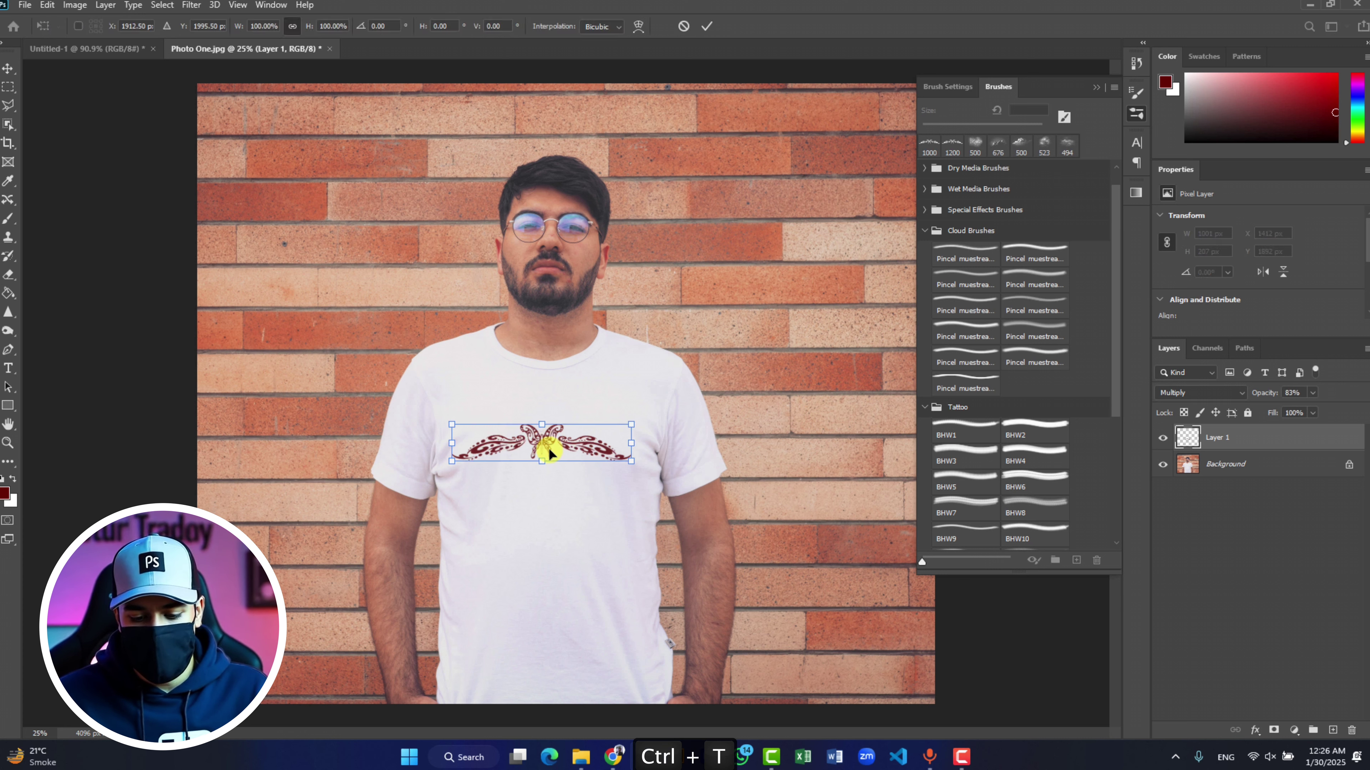
mouse_move(540, 457)
left_mouse_down()
mouse_move(550, 468)
mouse_move(559, 443)
left_mouse_up()
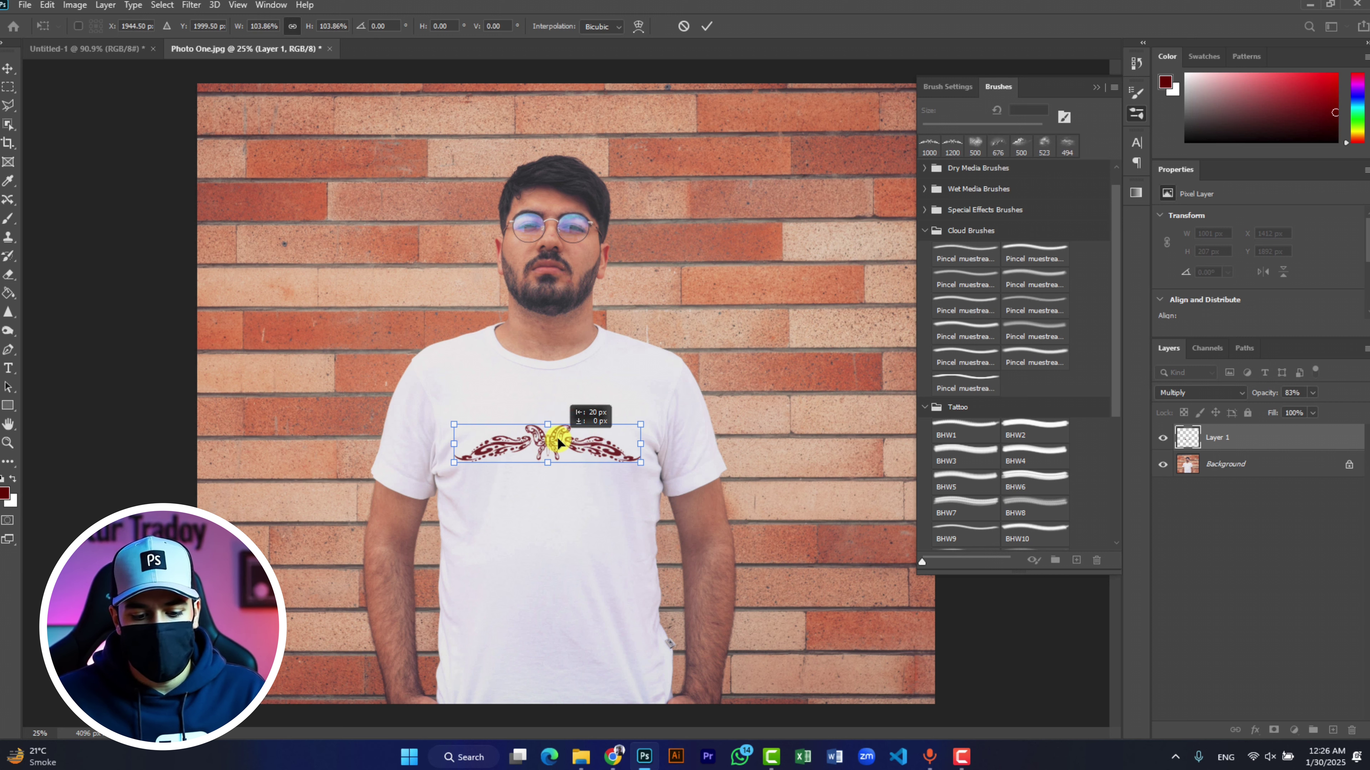
key("Return")
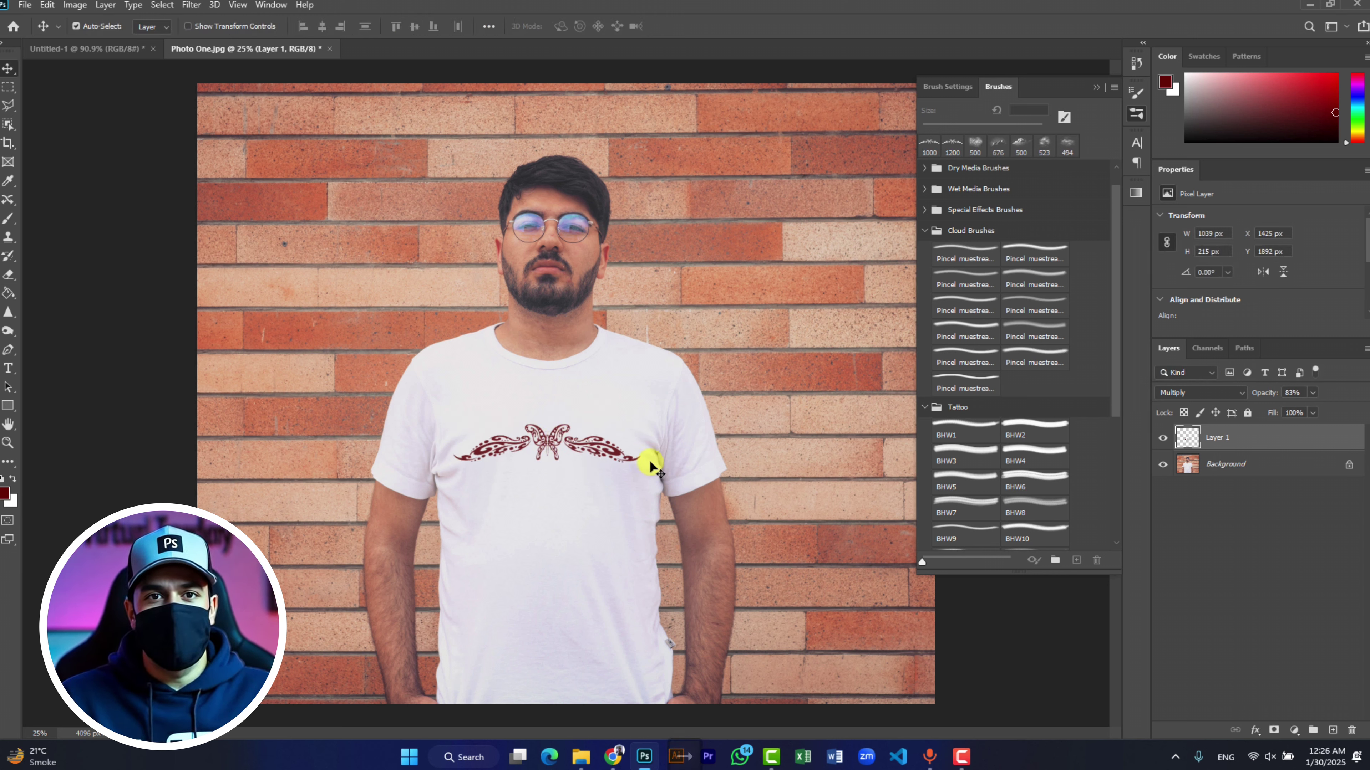
Nudge the chest tattoo in small increments to X 1433 px, Y 1896 px
key("Right")
key("Right")
key("Right")
key("Right")
key("Right")
key("Left")
key("Left")
key("Left")
key("Left")
key("Left")
key("Left")
key("Down")
key("Down")
key("Down")
key("Down")
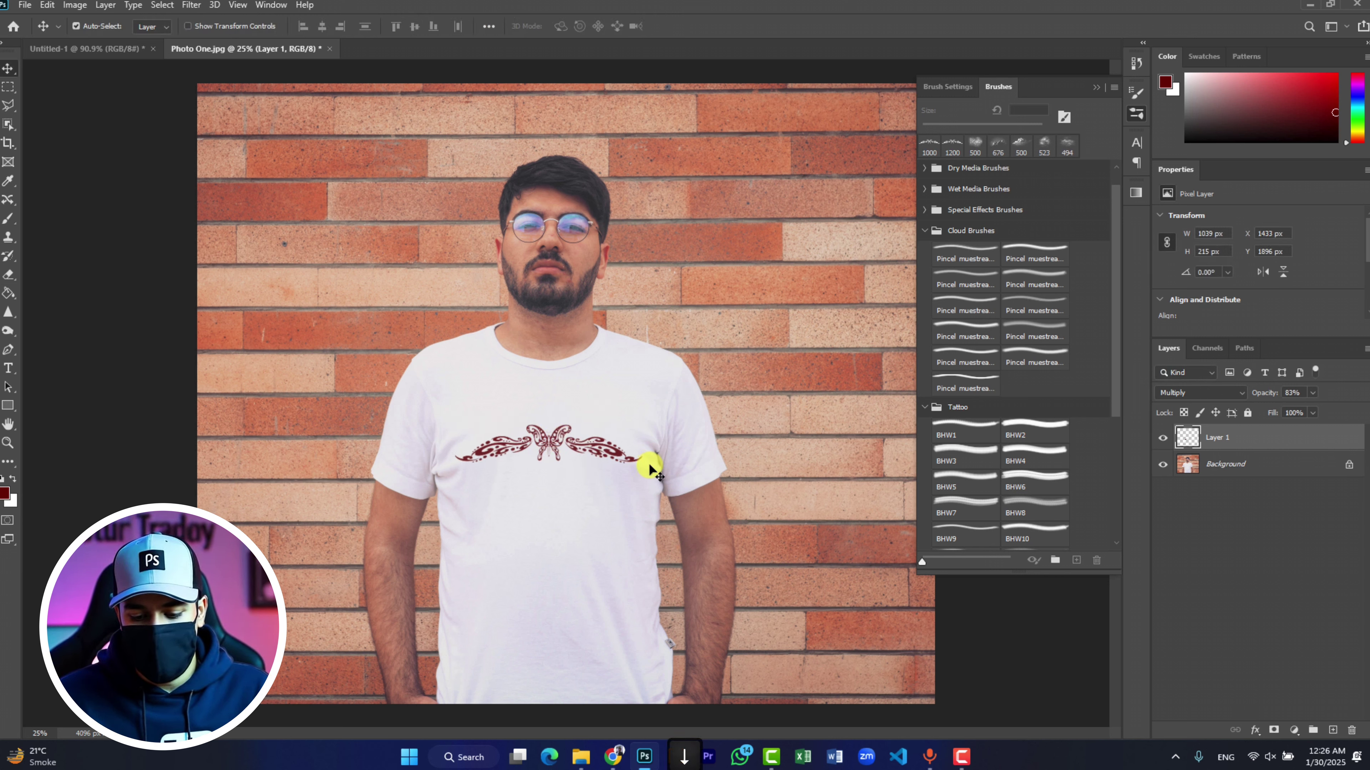
Try the BHW10 brush at 350 px below the chest tattoo and undo the stamp
left_click(1045, 528)
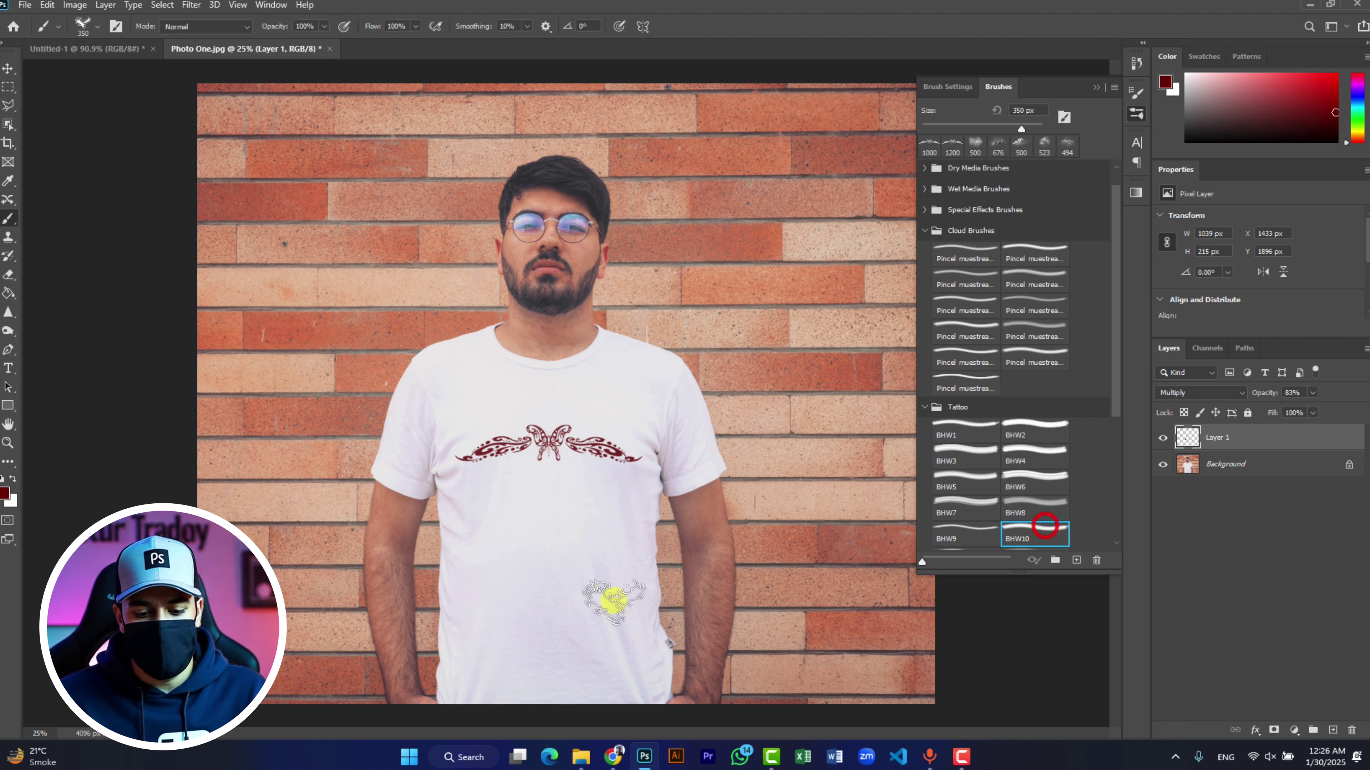
left_click(546, 496)
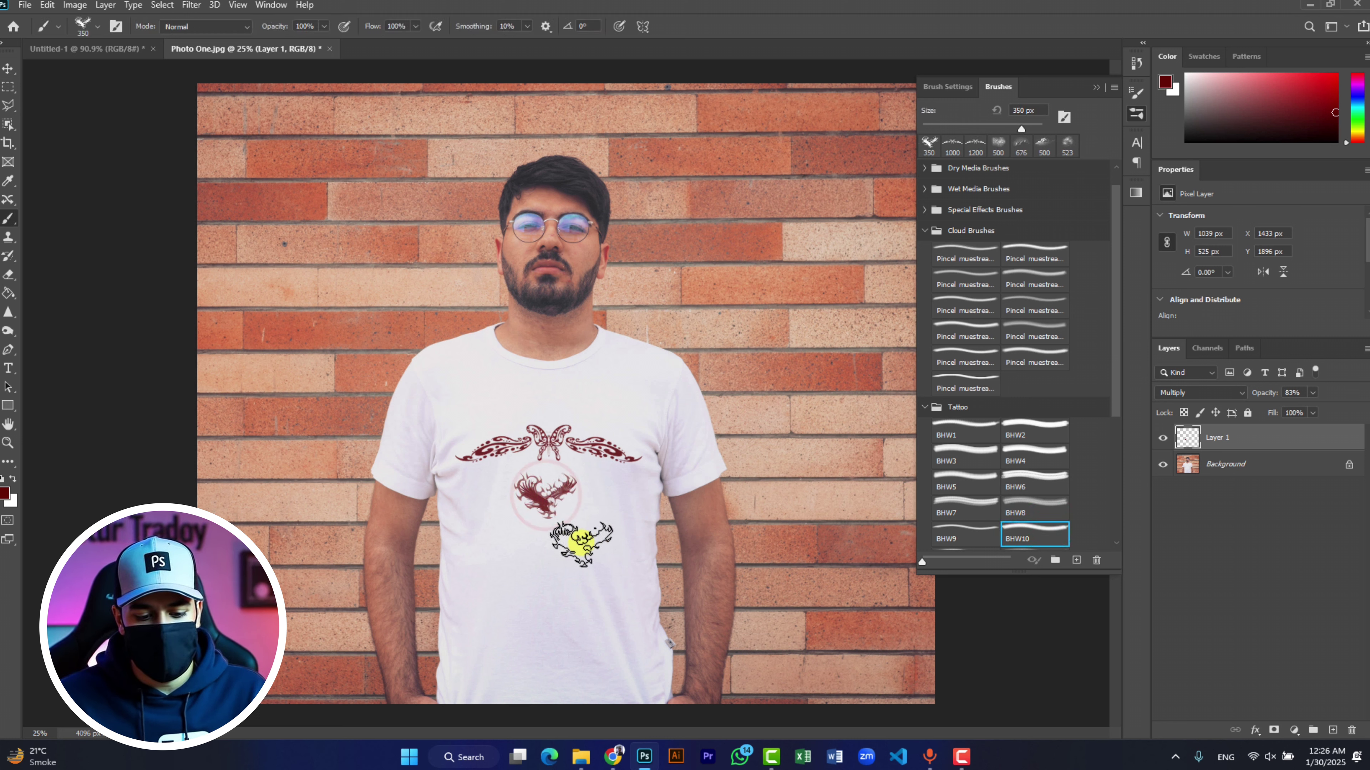
key("ctrl+z")
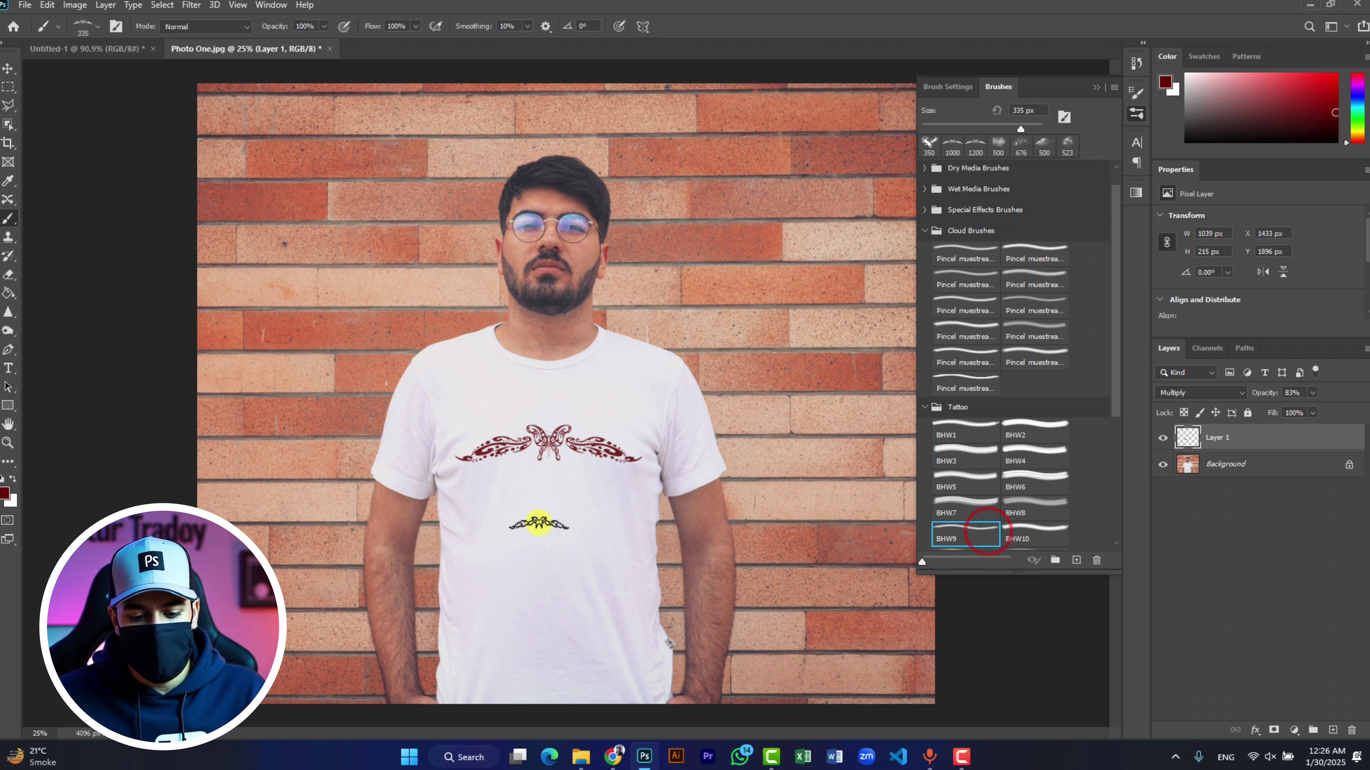
Choose the BHW4 brush at 500 px, test it with one stamp below the chest tattoo and undo that stamp
left_click(1050, 459)
left_click(547, 524)
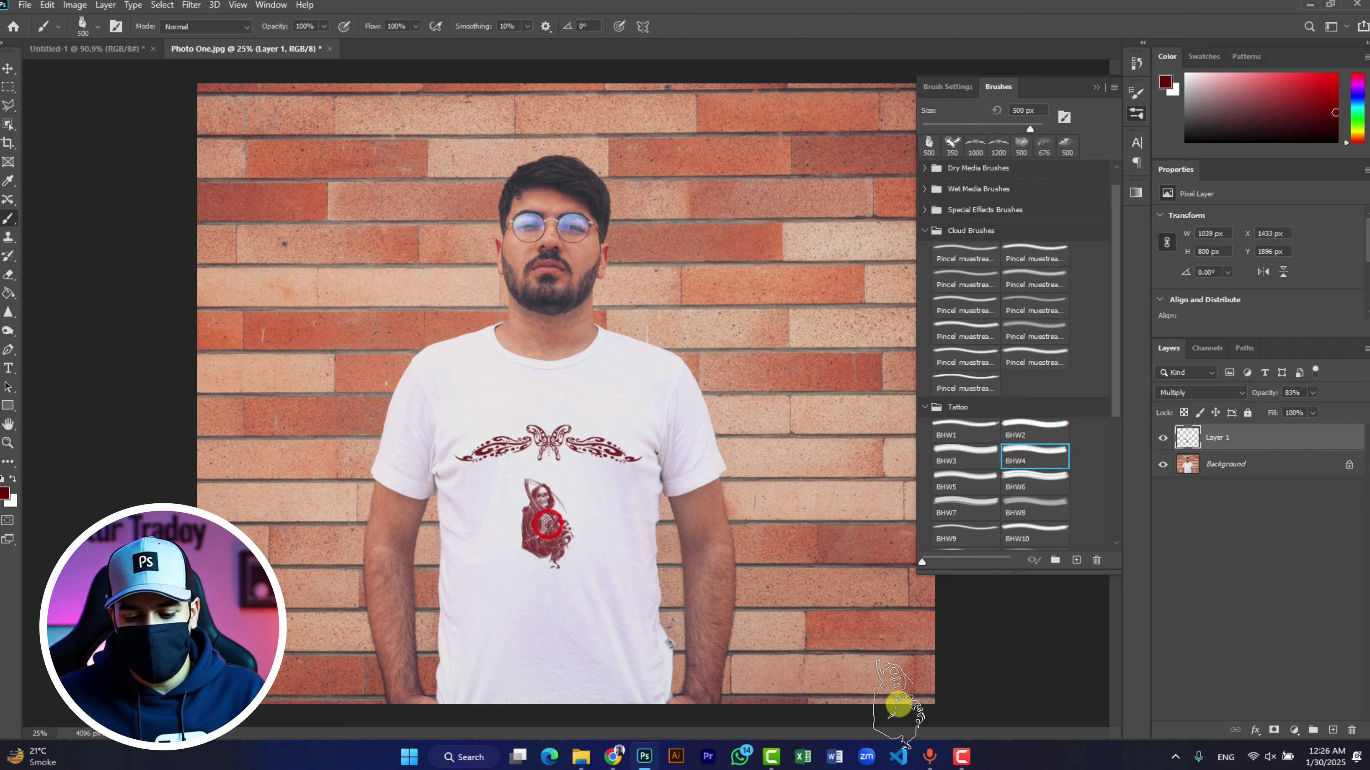
key("ctrl+z")
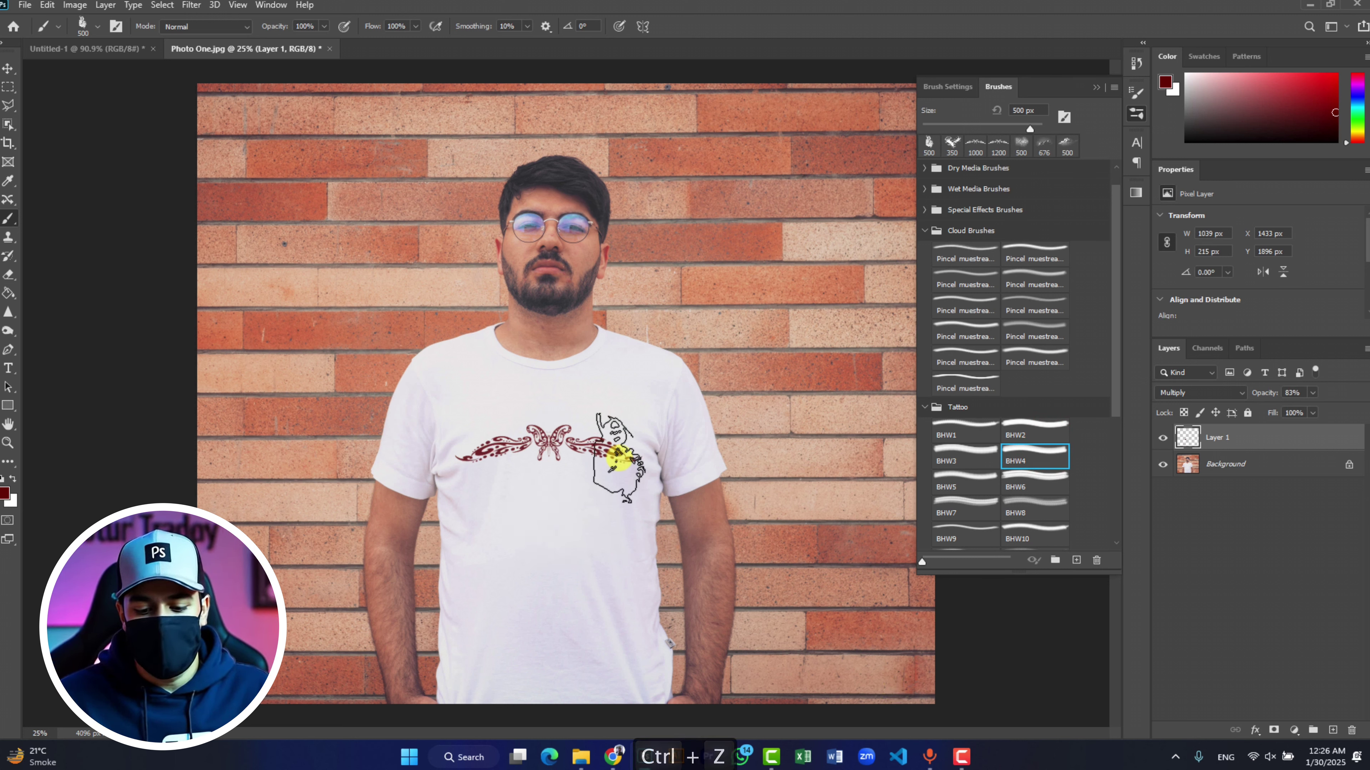
With Layer 1 hidden, stamp the BHW4 reaper design on a new layer in the middle of the chest, redoing the first stamp
left_click(1159, 434)
left_click(1333, 729)
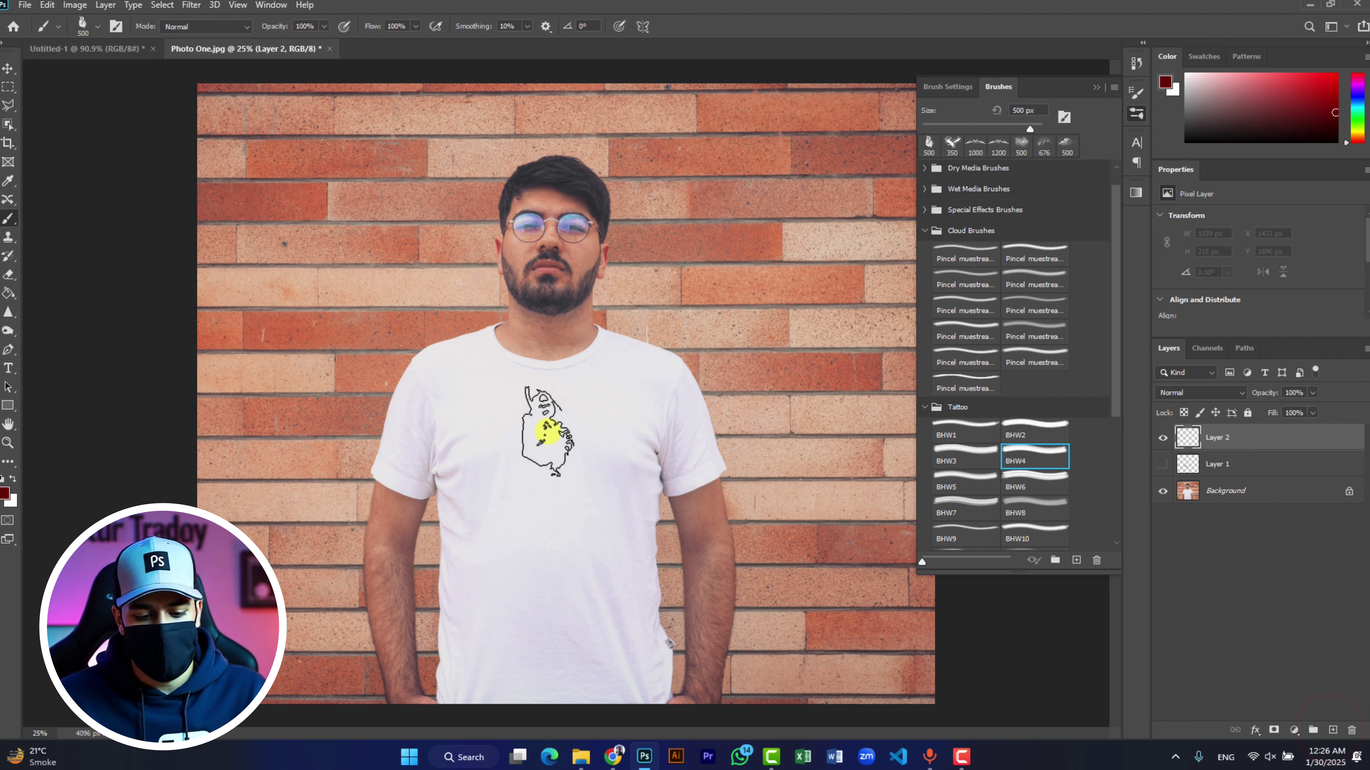
left_click(546, 452)
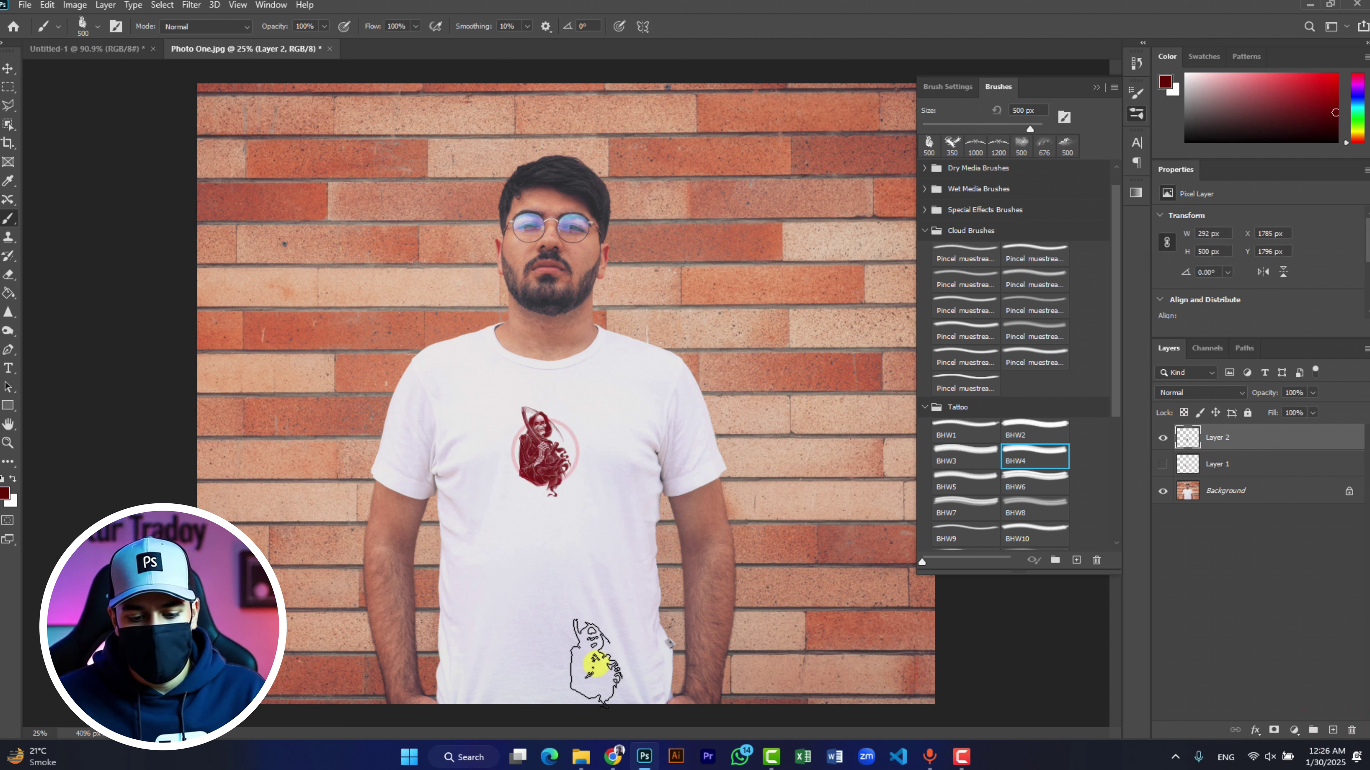
key("ctrl+z")
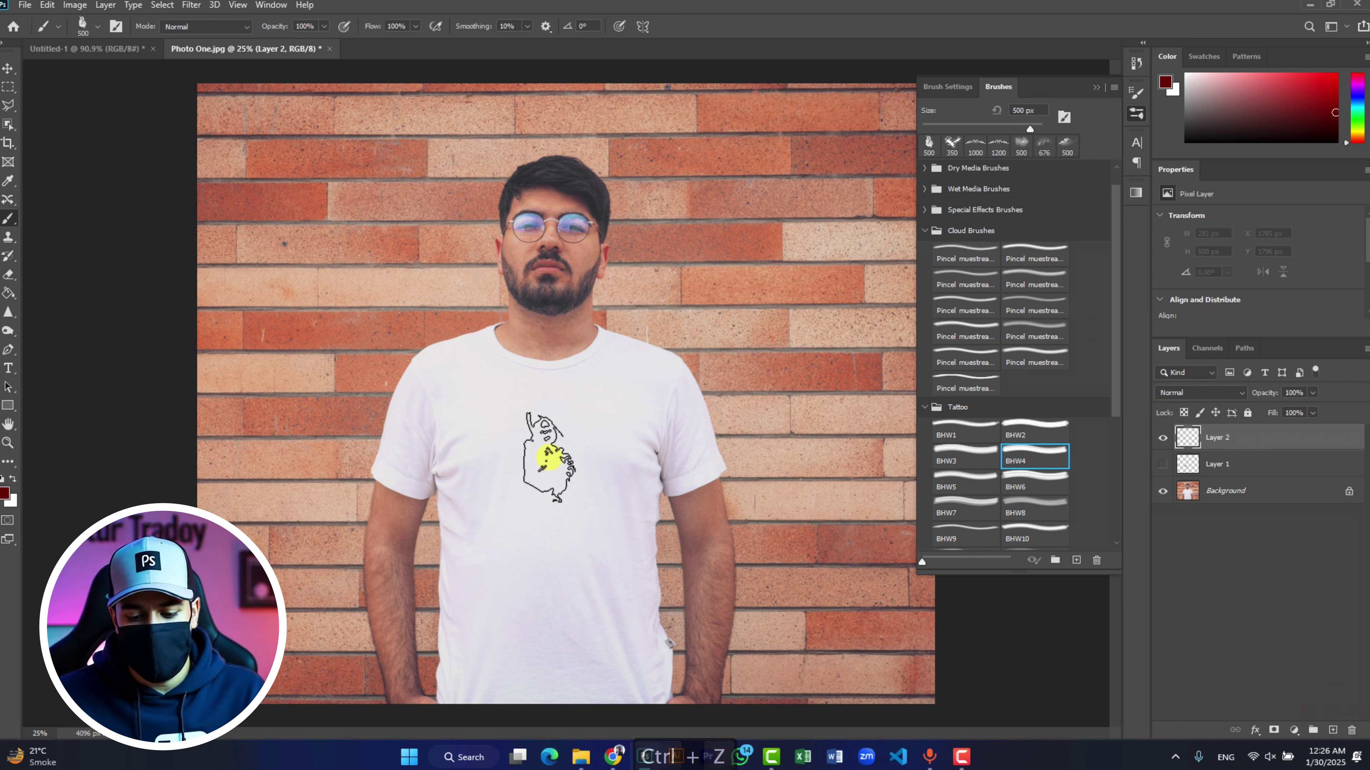
left_click(548, 457)
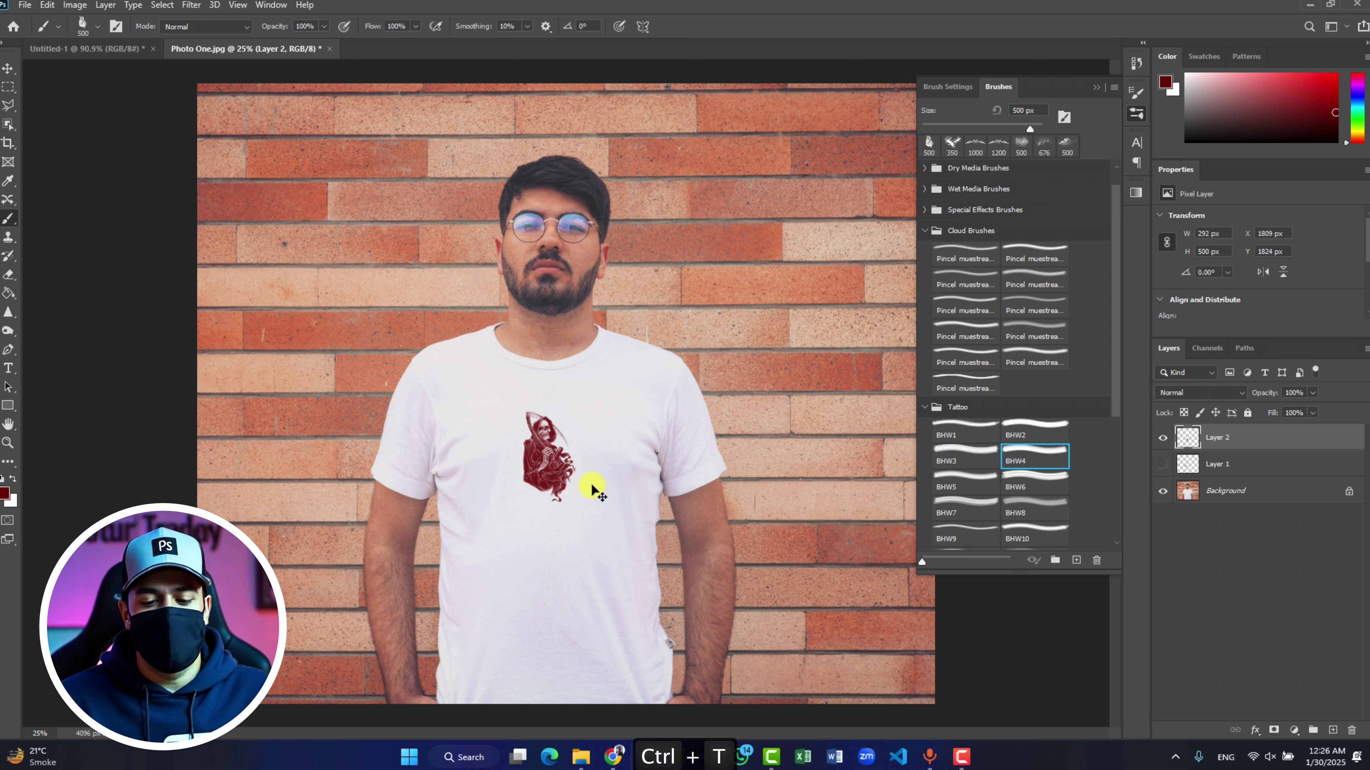
Enlarge the reaper design to about 638 × 1092 px and move it down to fill the T-shirt's front
key("ctrl+t")
left_click_drag(552, 505, 555, 557)
left_click_drag(550, 468, 554, 503)
key("Return")
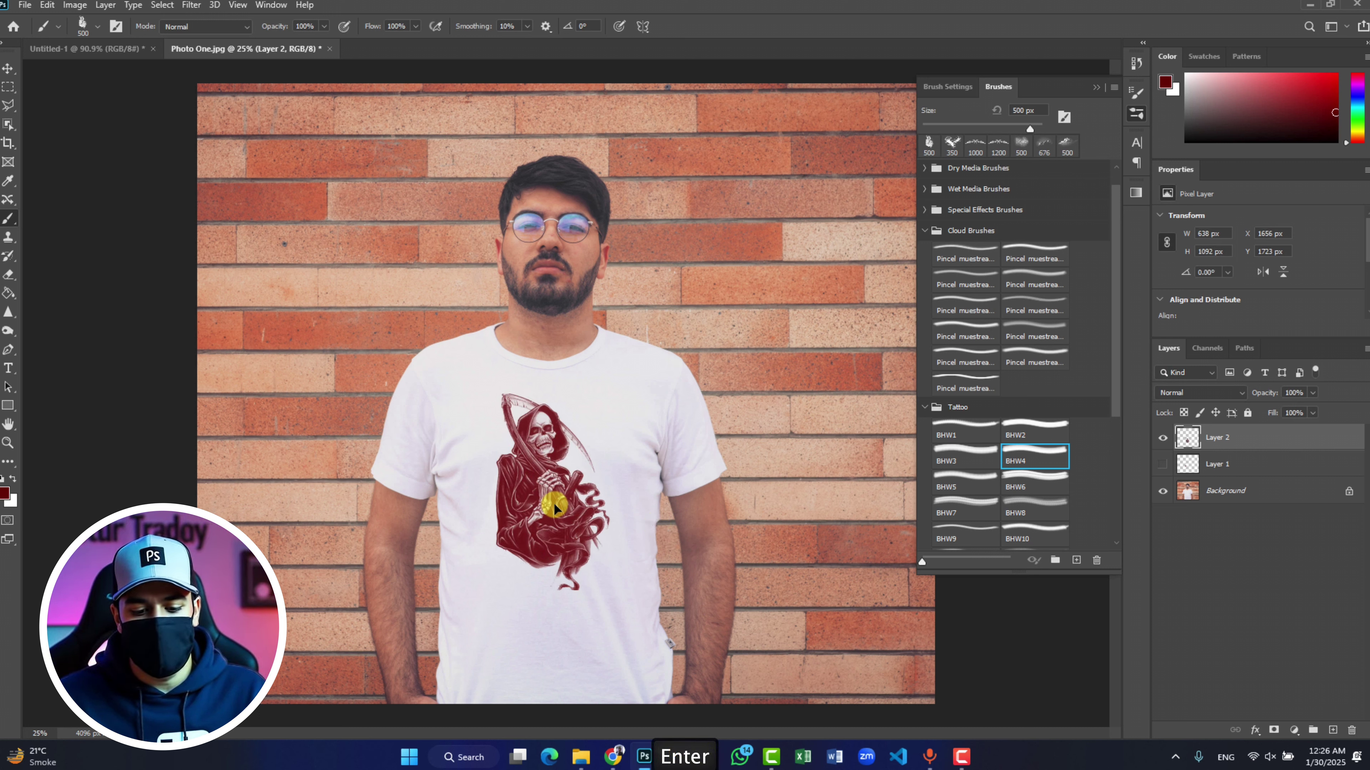
Set the reaper layer's blend mode to Darker Color and its opacity to 80%
left_click(1227, 392)
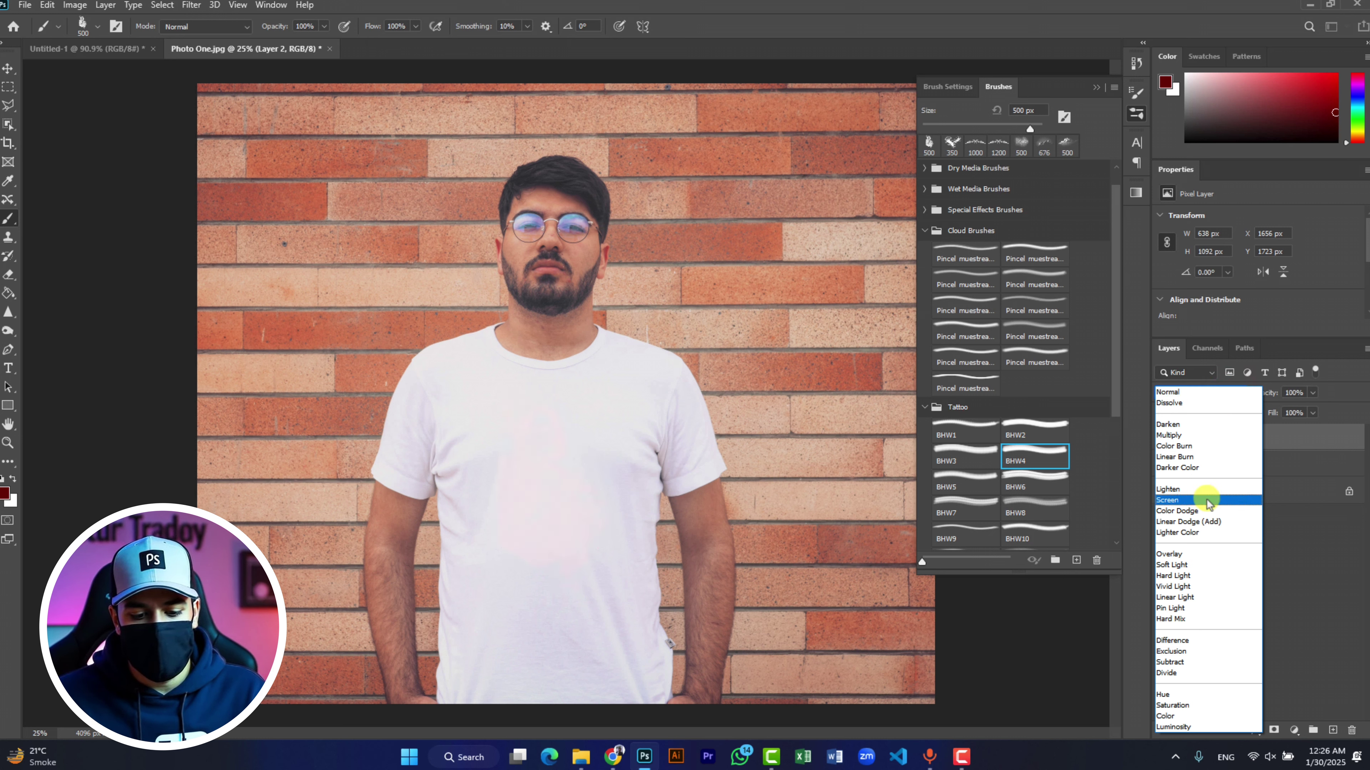
left_click(1213, 468)
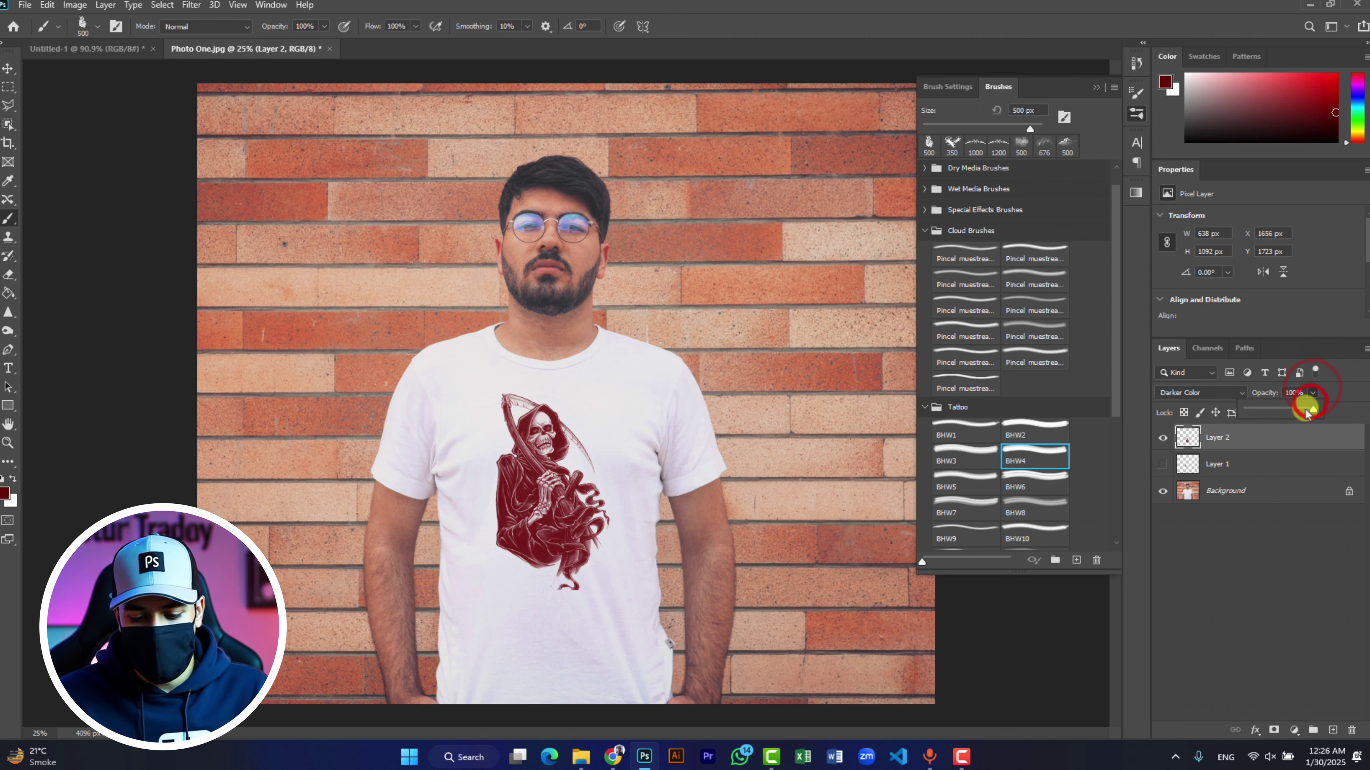
mouse_move(1305, 413)
left_mouse_down()
mouse_move(1289, 419)
mouse_move(1300, 421)
left_mouse_up()
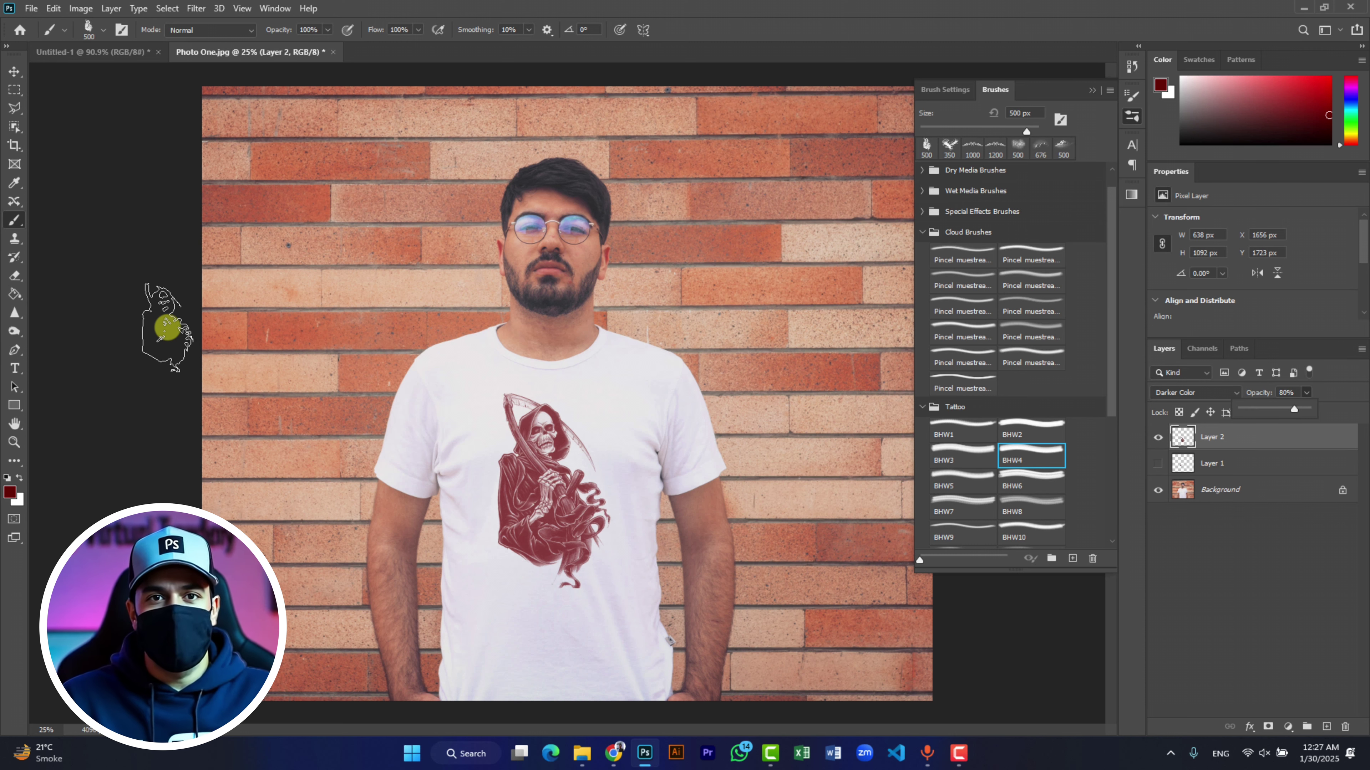
Open the Photo Two image from the Brushes folder
key("ctrl+o")
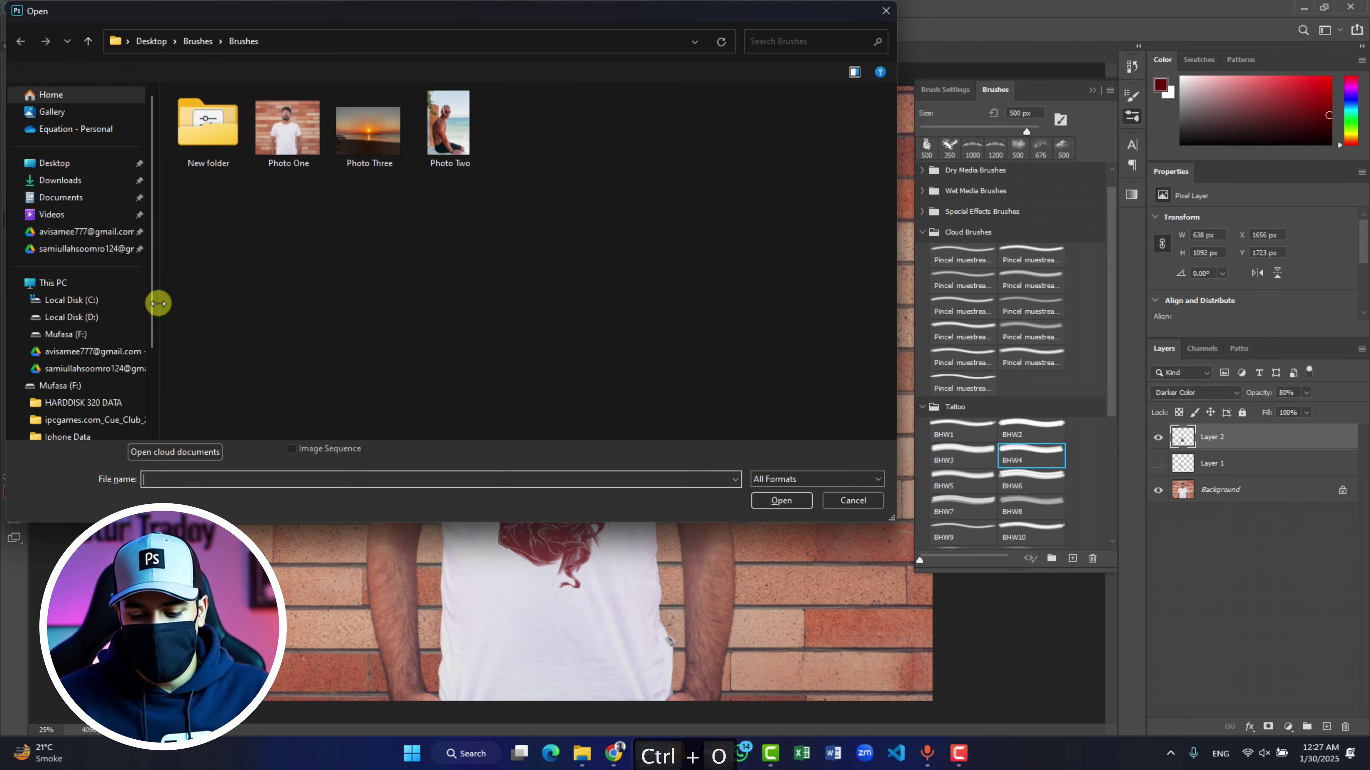
double_click(461, 139)
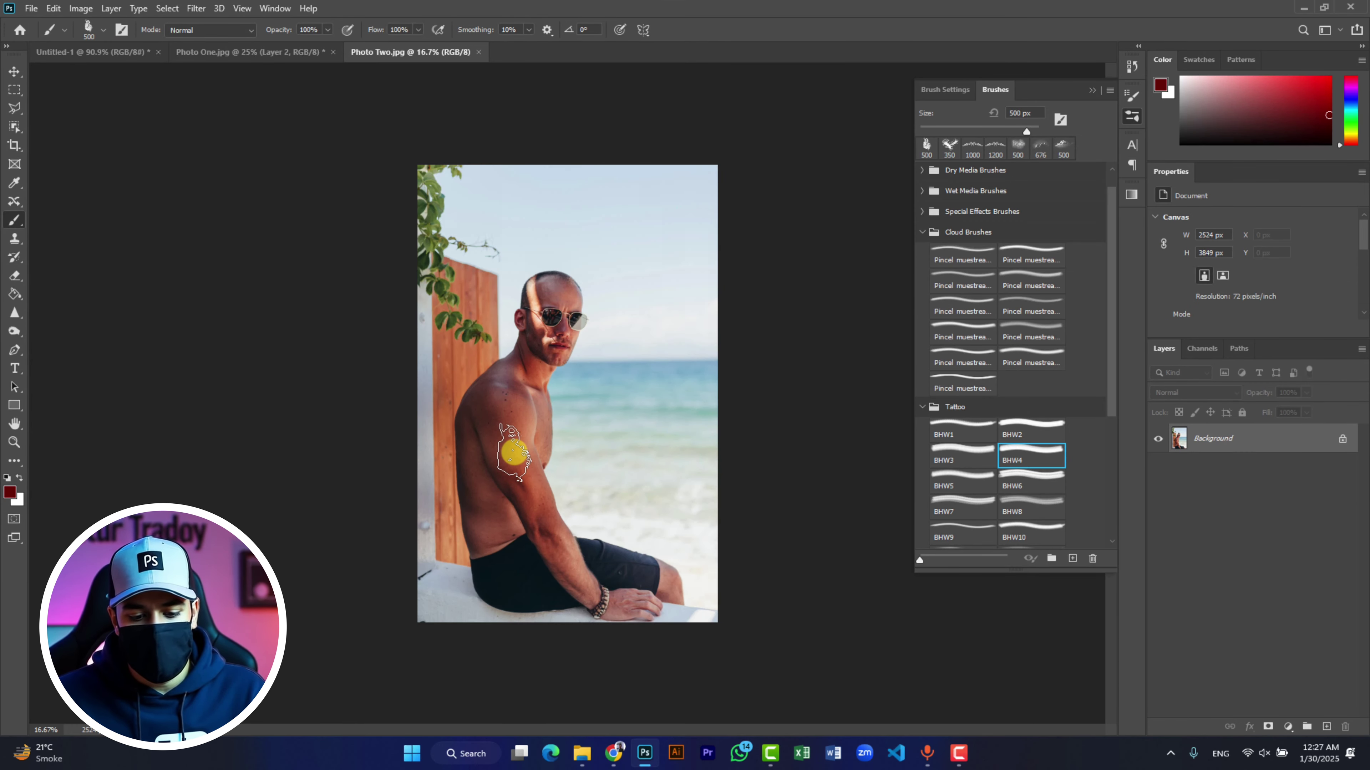
Preview the BHW1 and BHW2 tattoo brushes over the photo, settle on BHW3 and set its size to 400 px
left_click(953, 429)
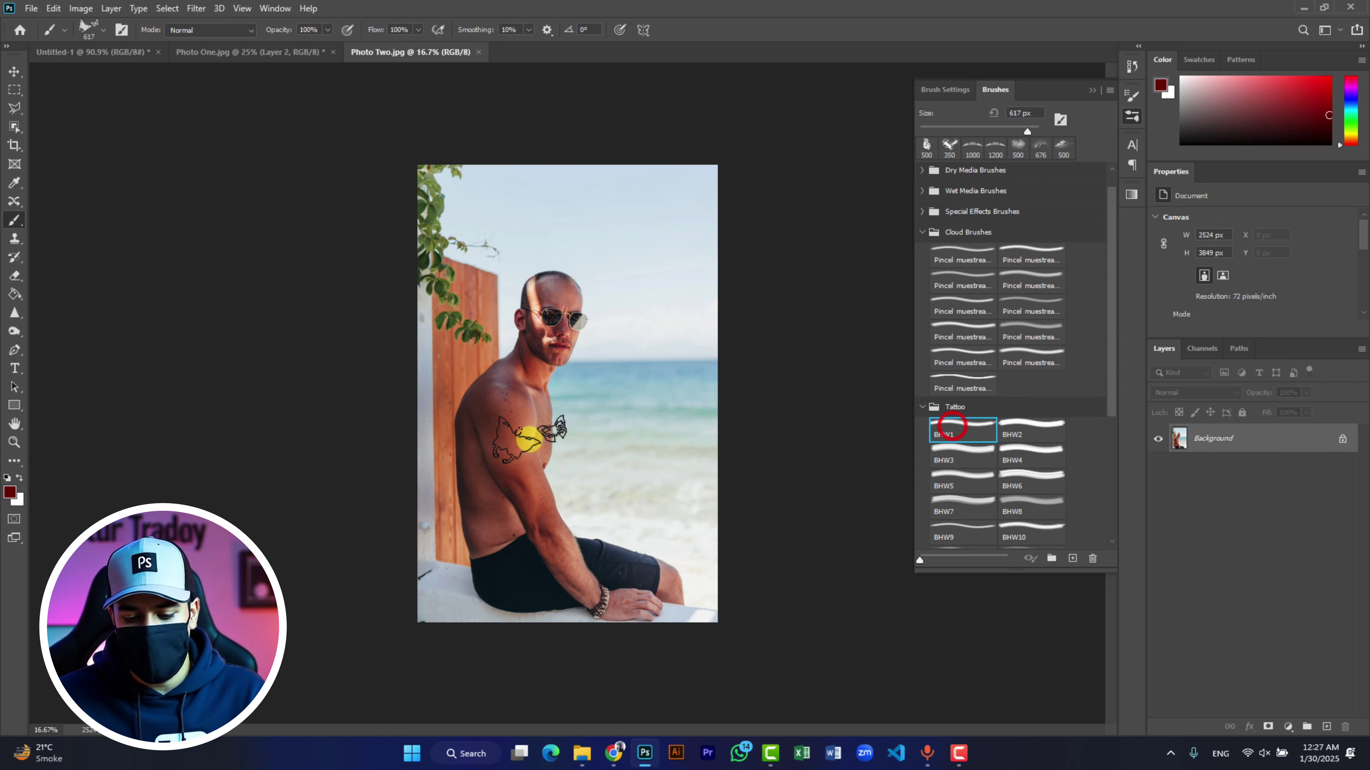
left_click(1049, 428)
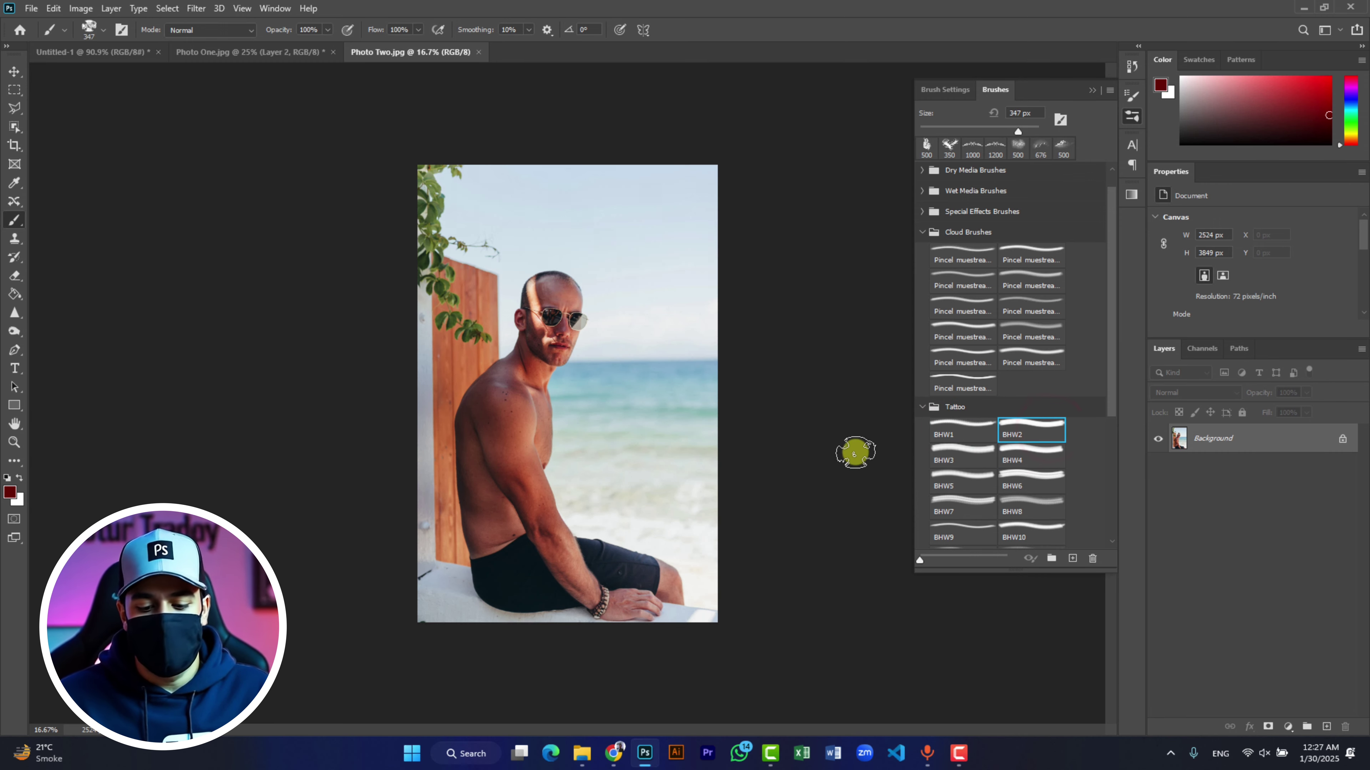
left_click(946, 455)
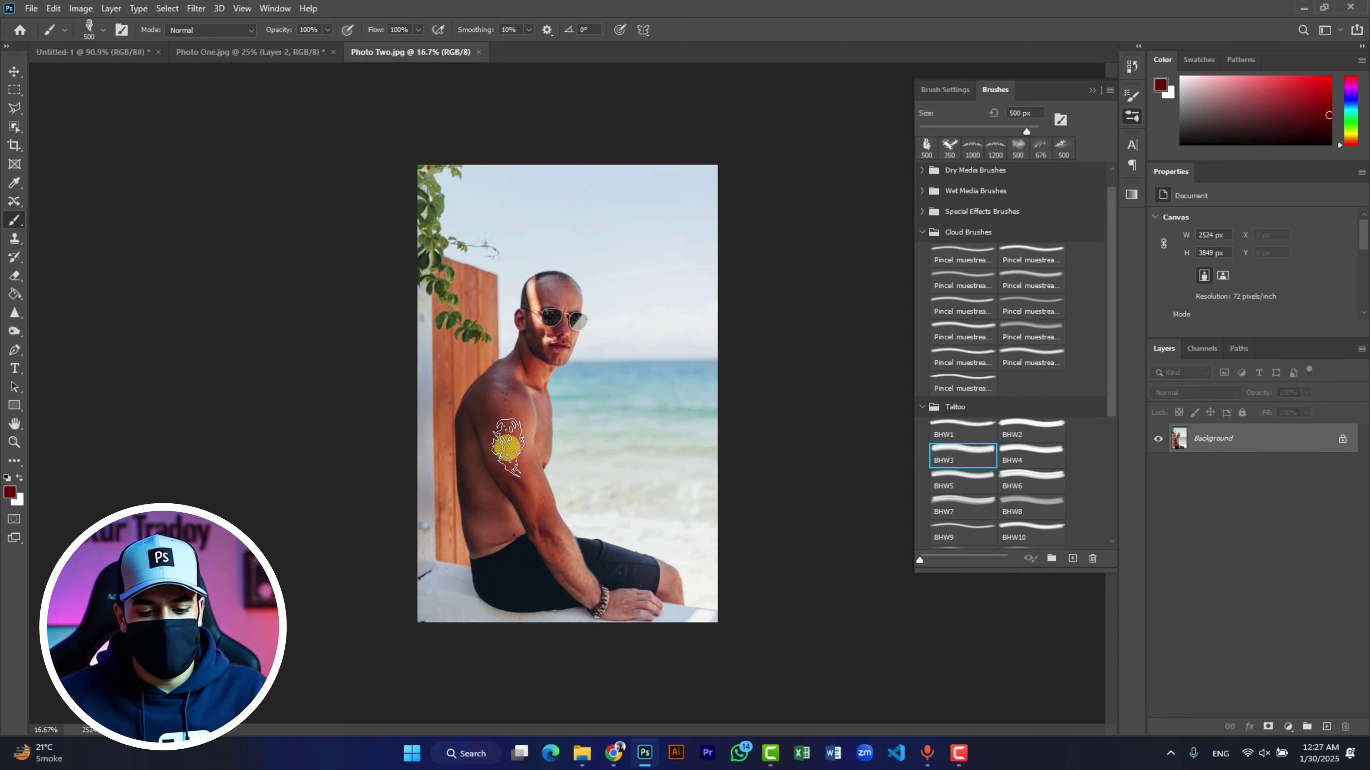
scroll(509, 442, "up", 5)
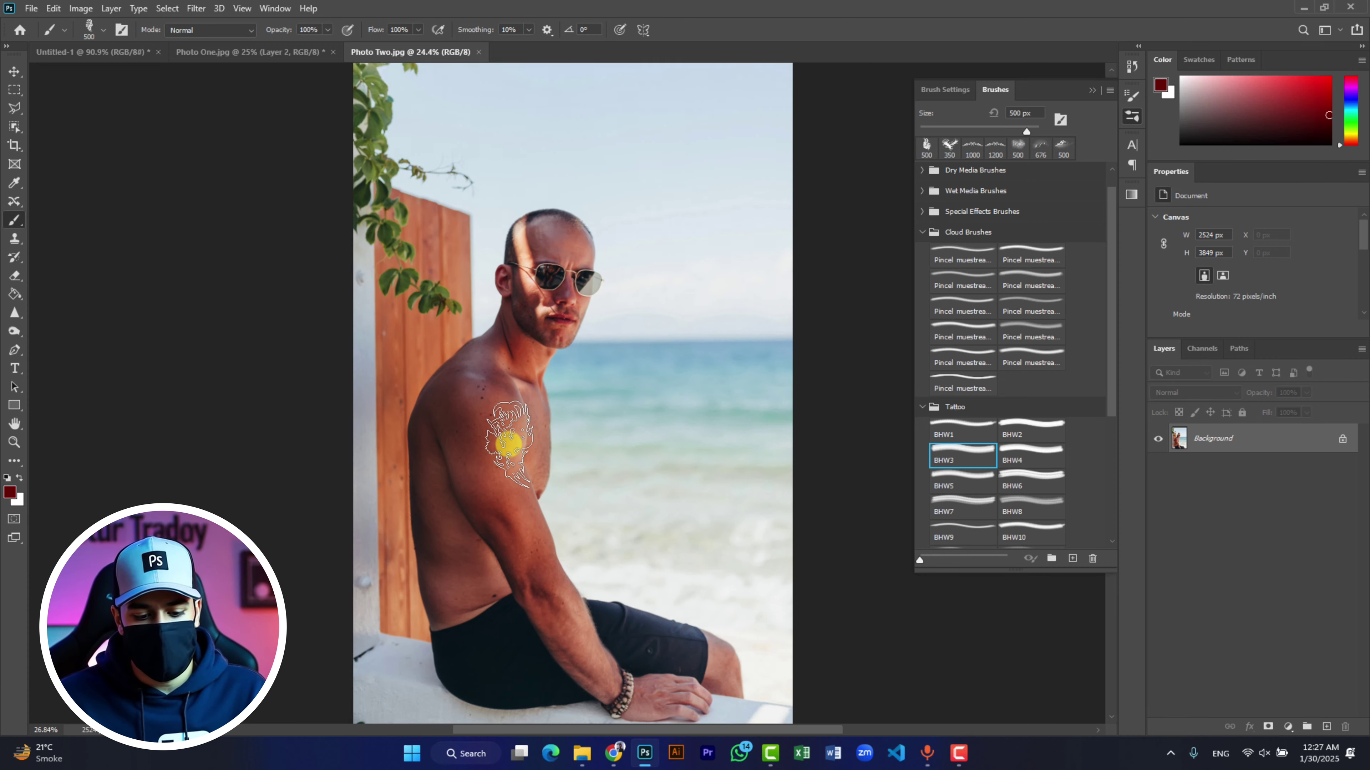
right_click(474, 449)
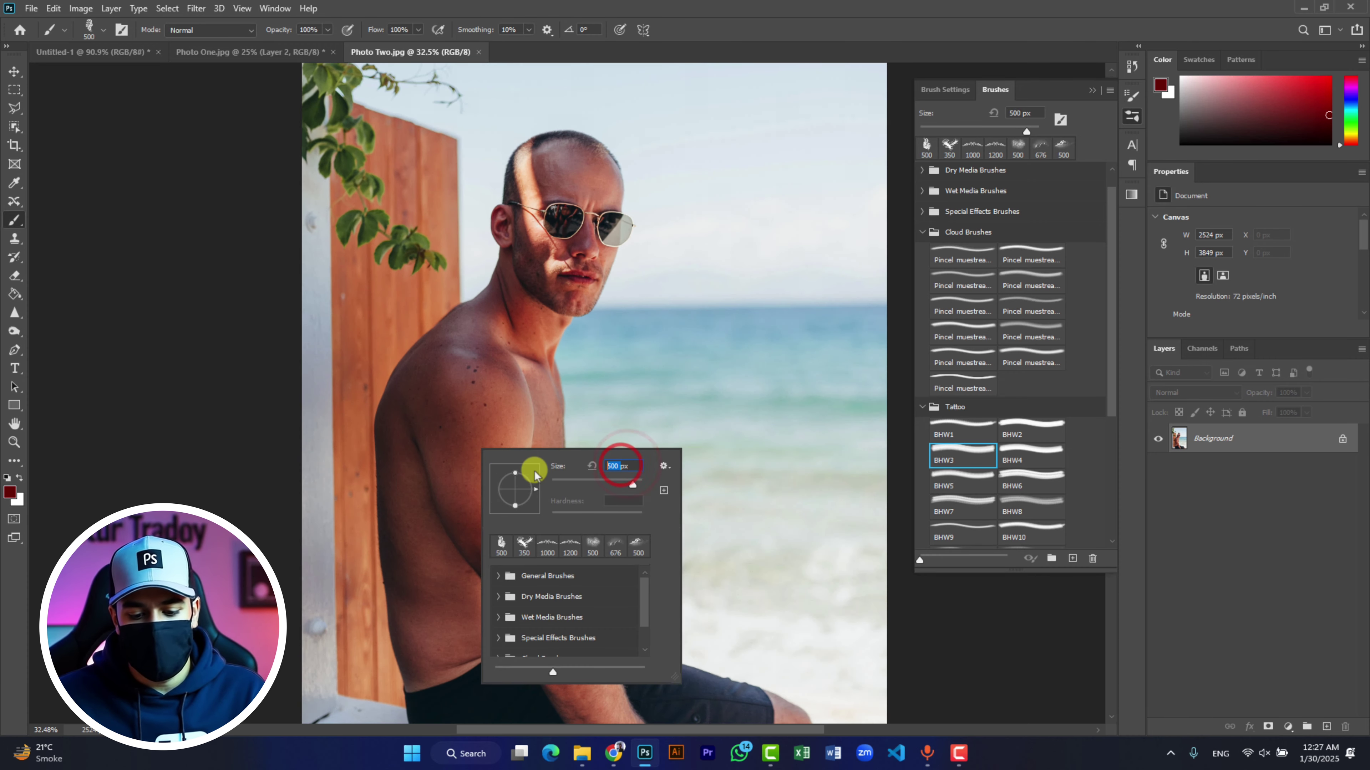
key("Return")
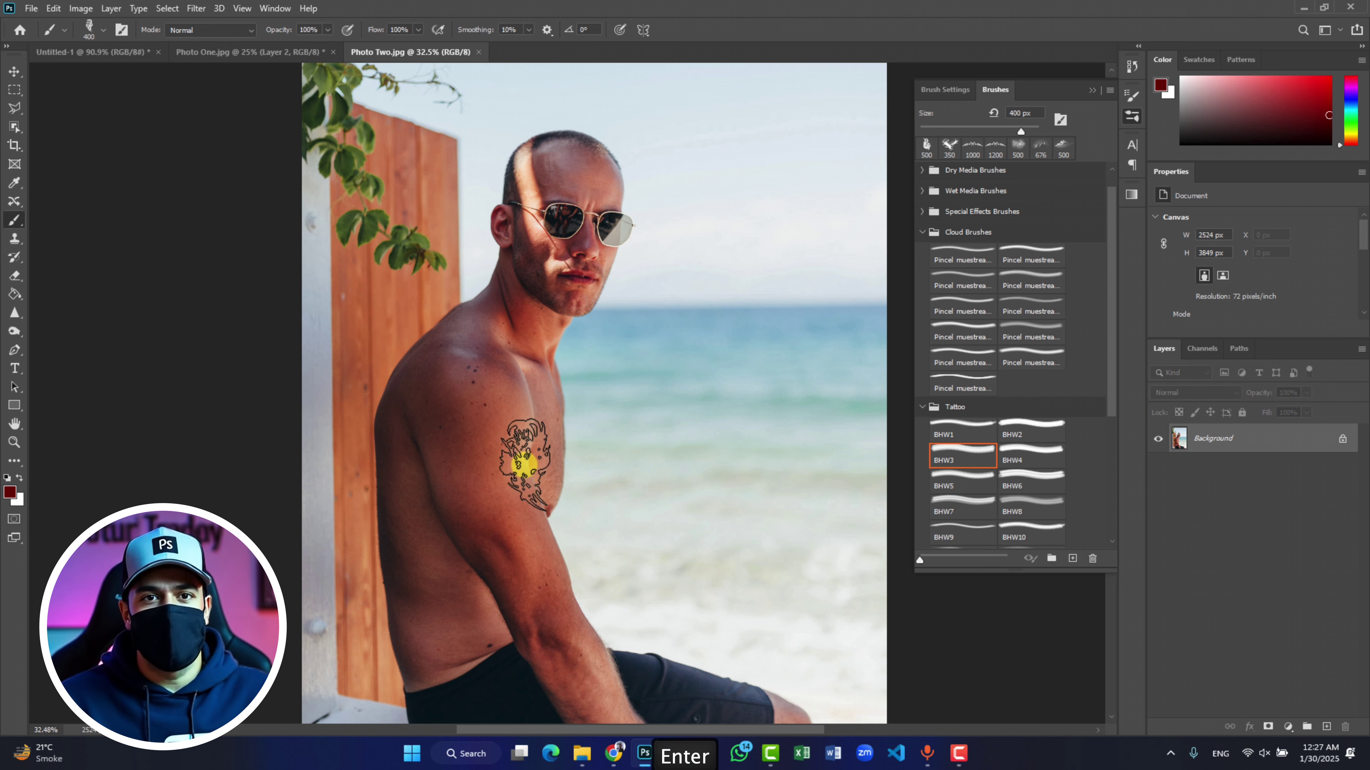
Set the foreground colour to black (000000)
left_click(13, 491)
left_click_drag(571, 208, 765, 377)
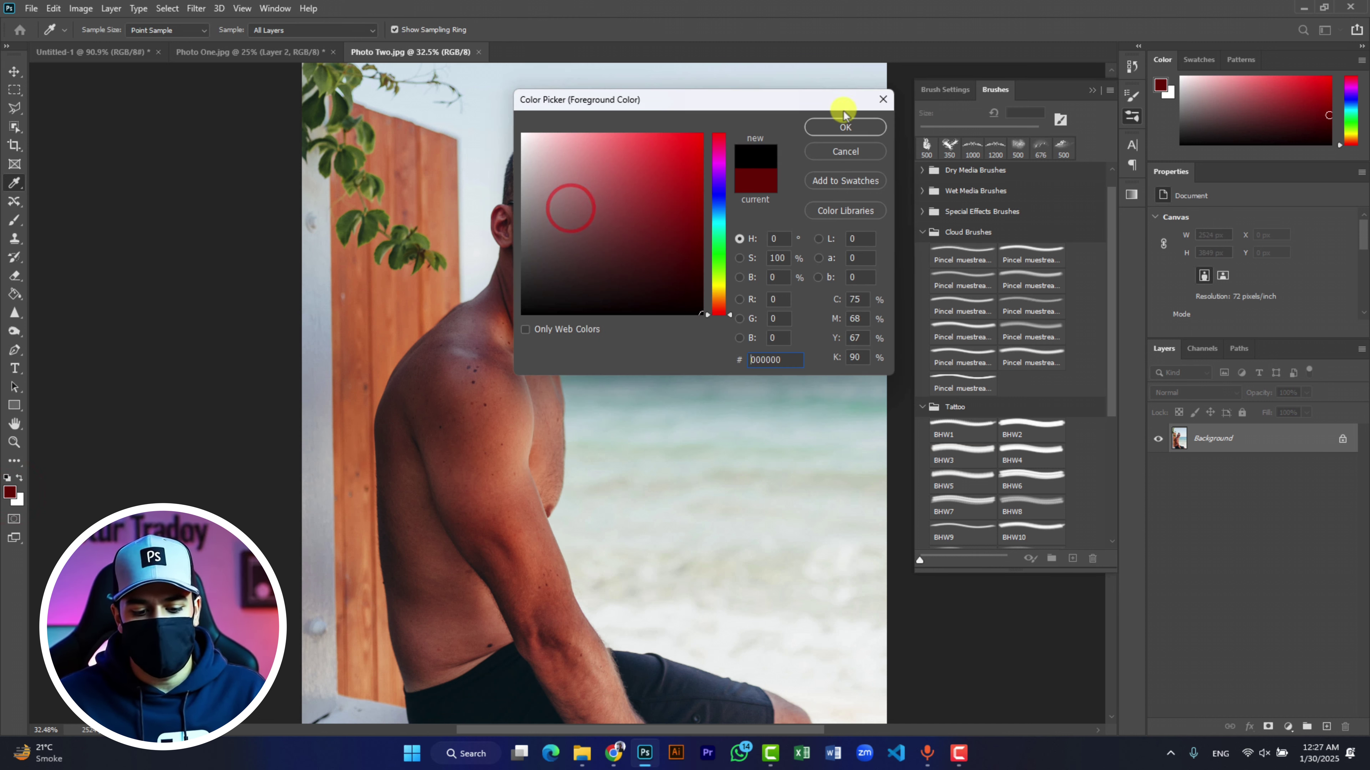
left_click(844, 126)
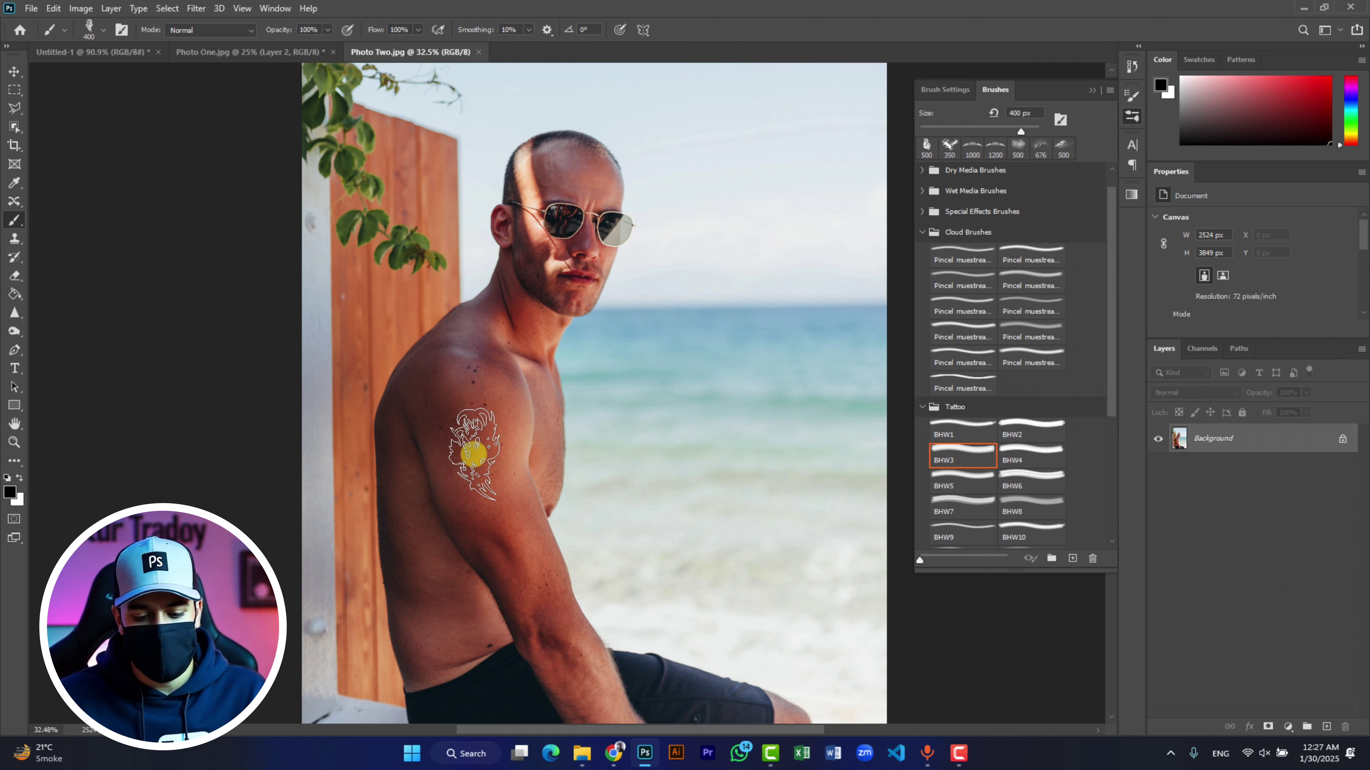
Stamp the BHW3 tattoo in black on the man's upper arm, undo it, and stamp it again on a new layer
left_click(473, 454)
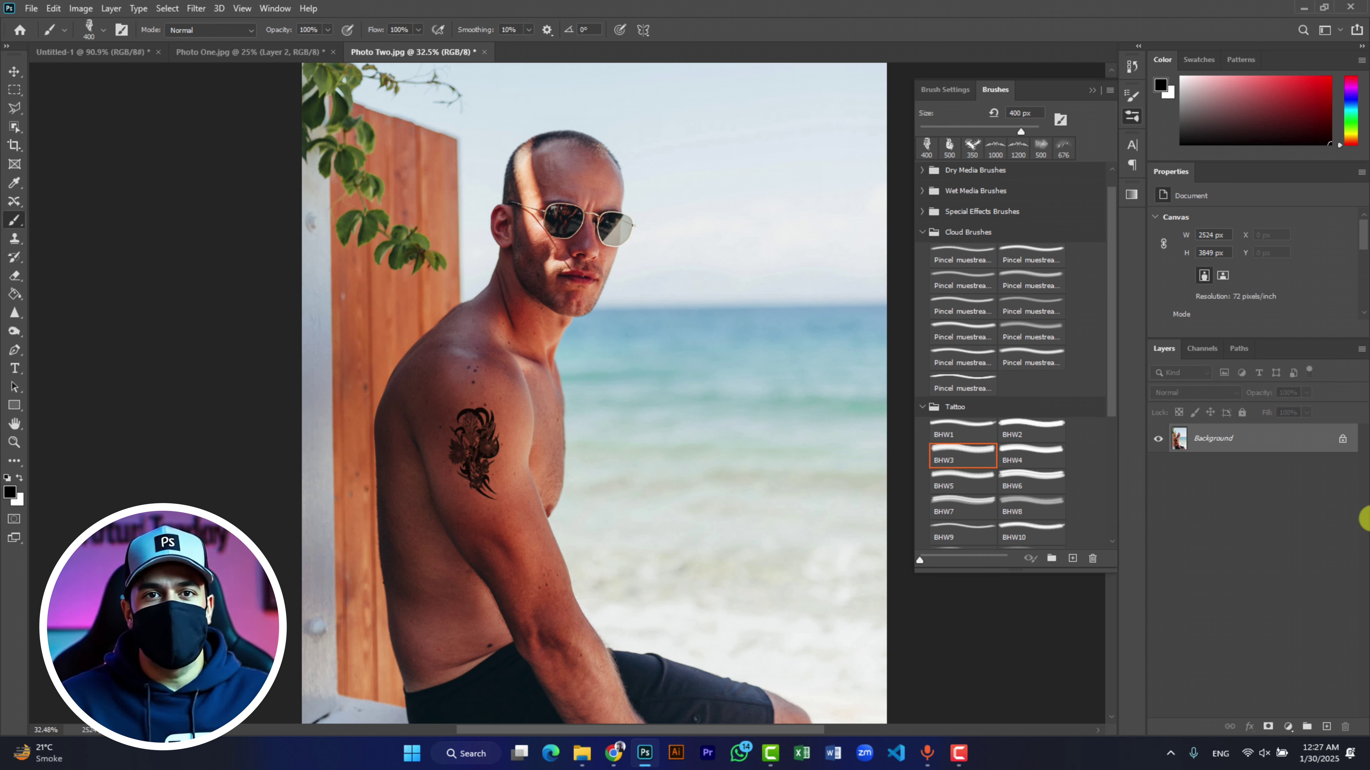
key("ctrl+z")
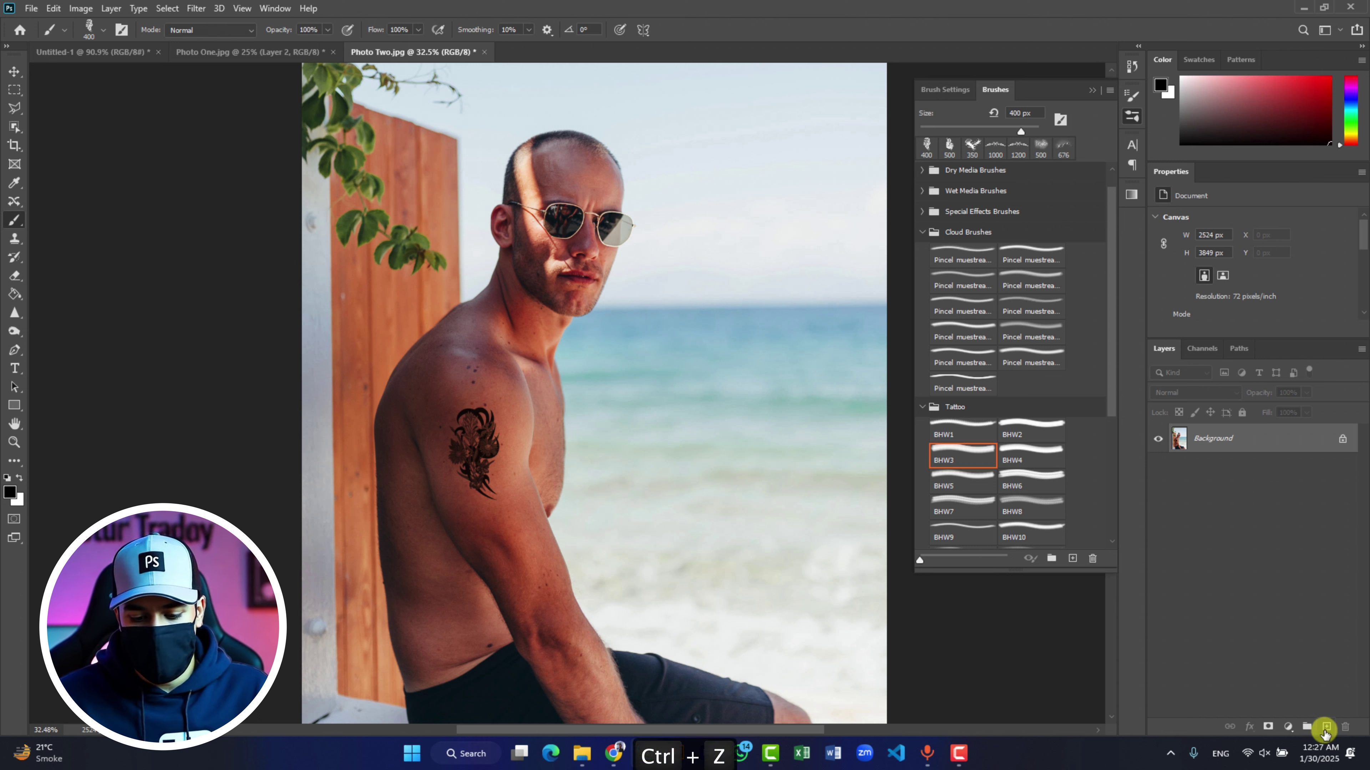
left_click(1326, 726)
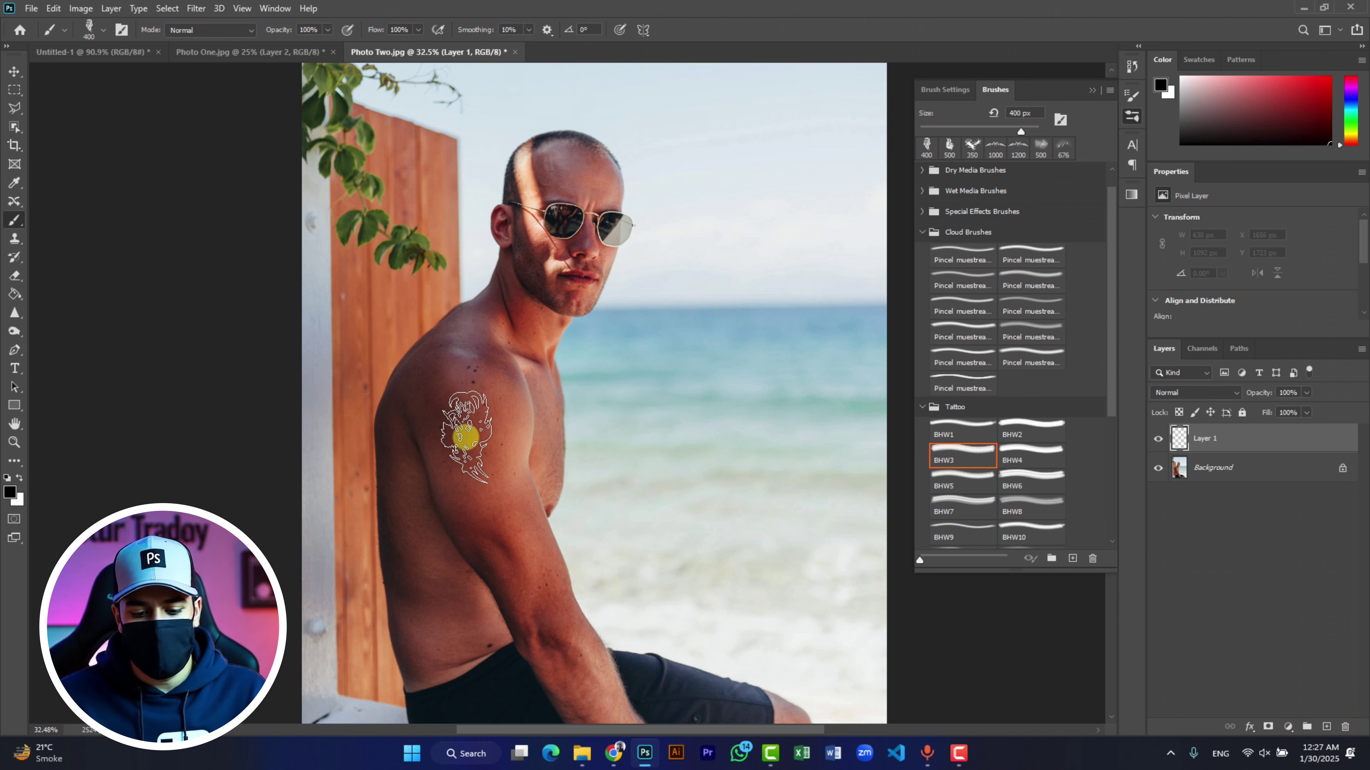
left_click(468, 440)
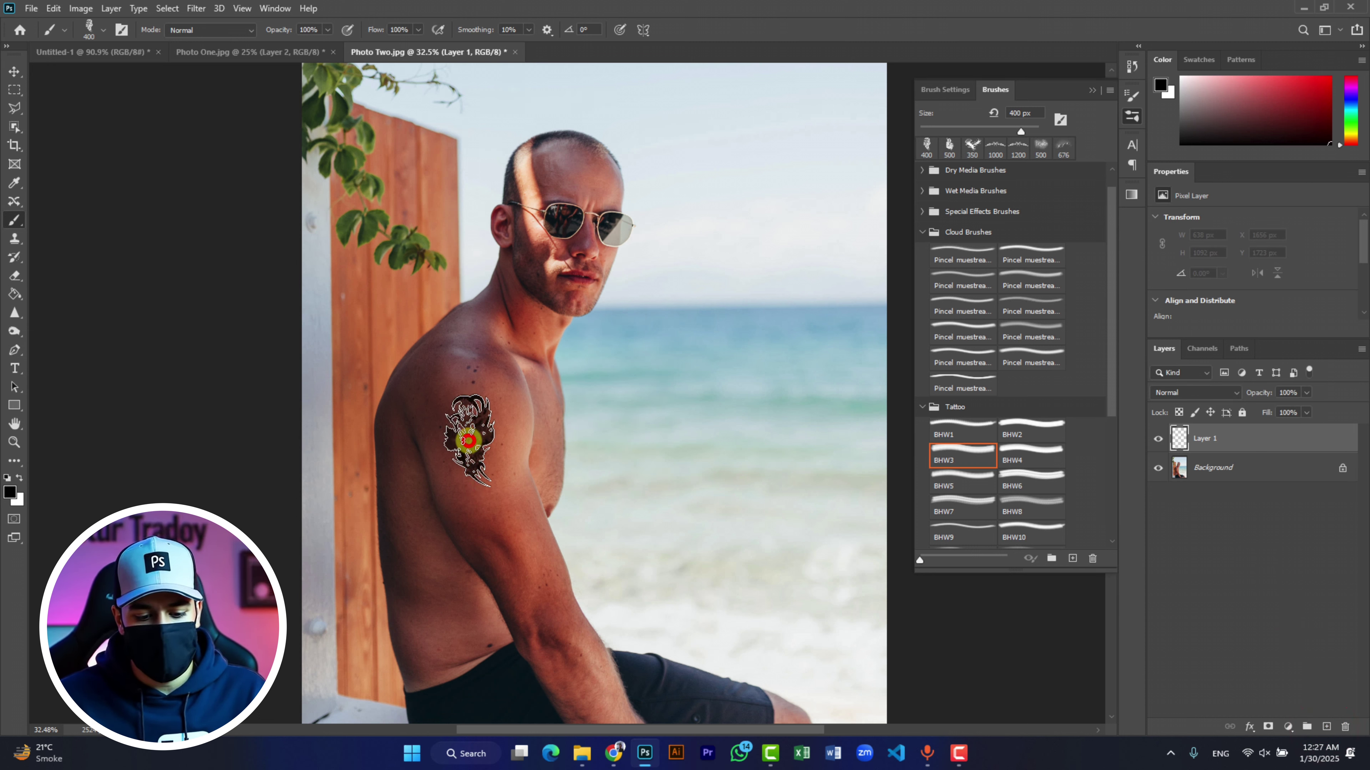
Set the arm tattoo layer's blend mode to Multiply and its opacity to 71%
left_click(1227, 394)
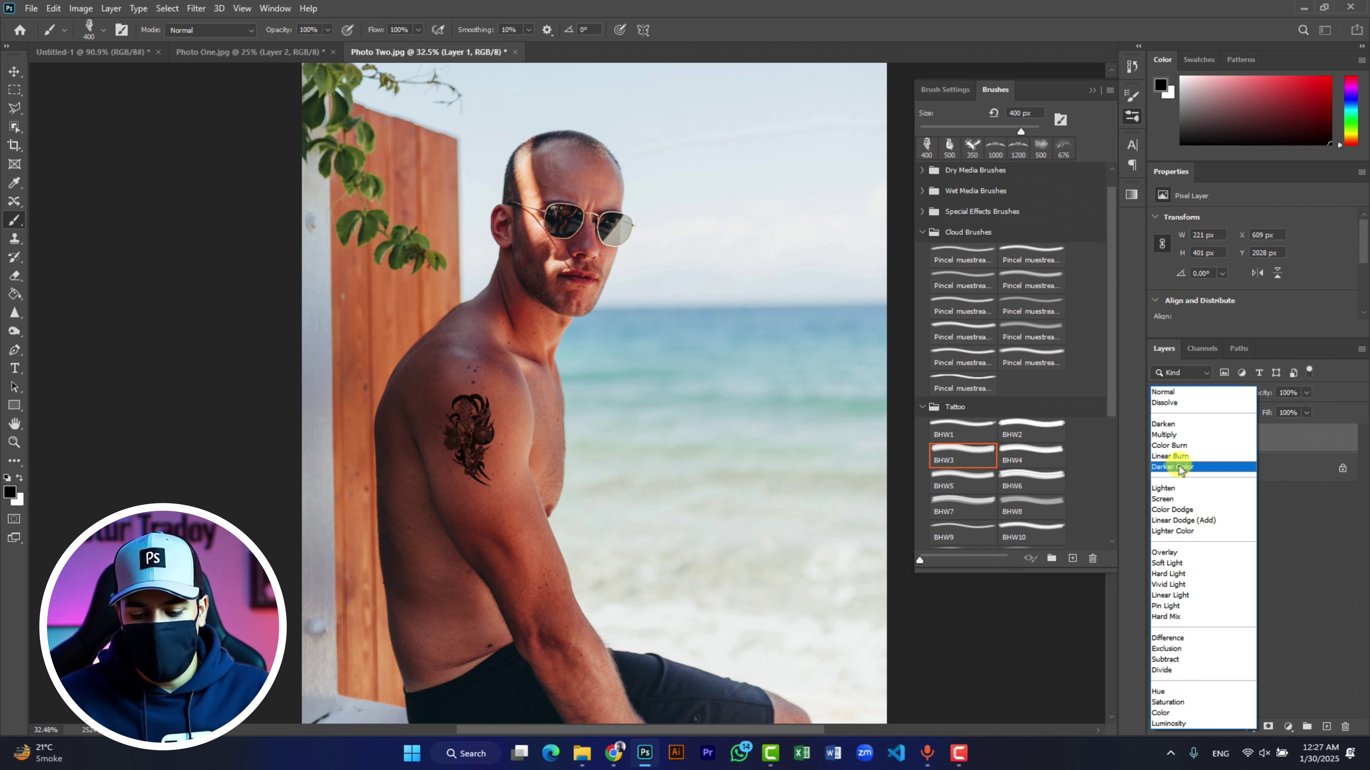
left_click(1179, 435)
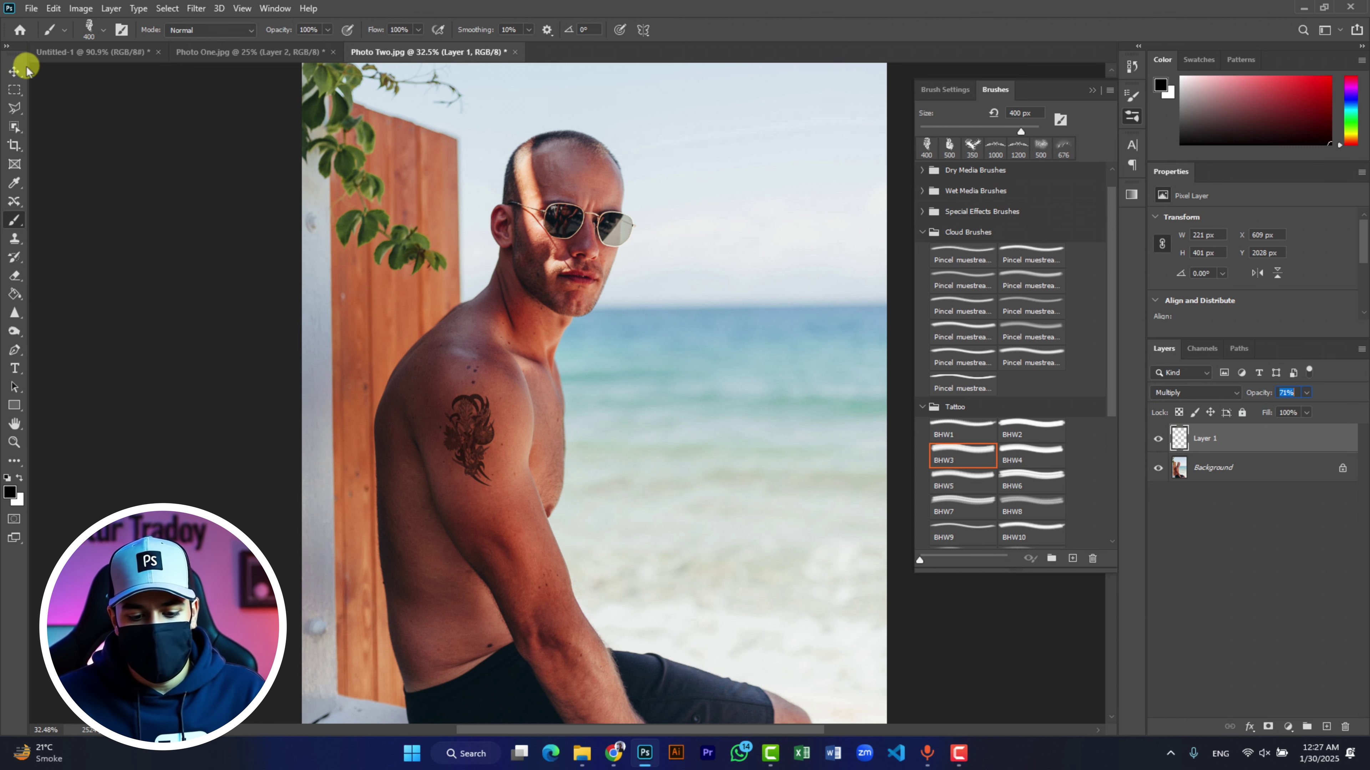
scroll(615, 424, "down", 3)
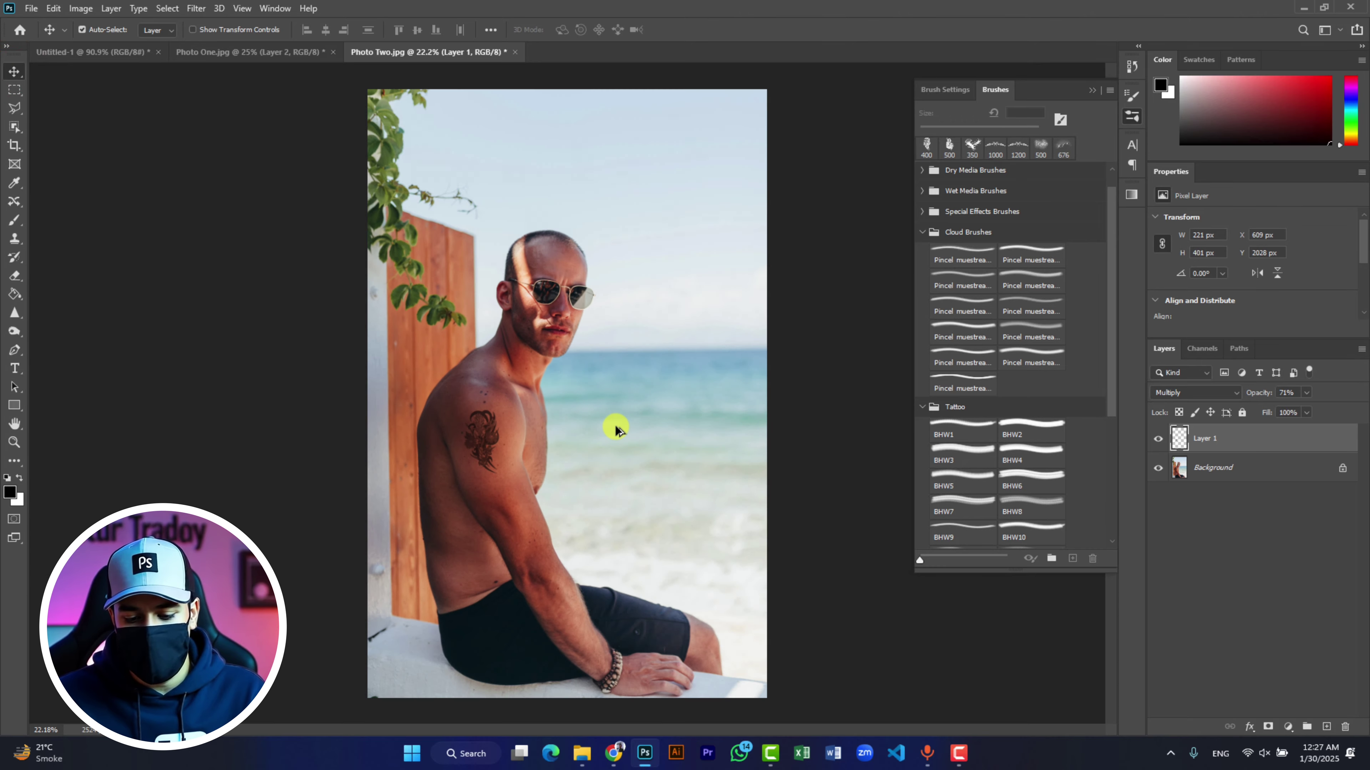